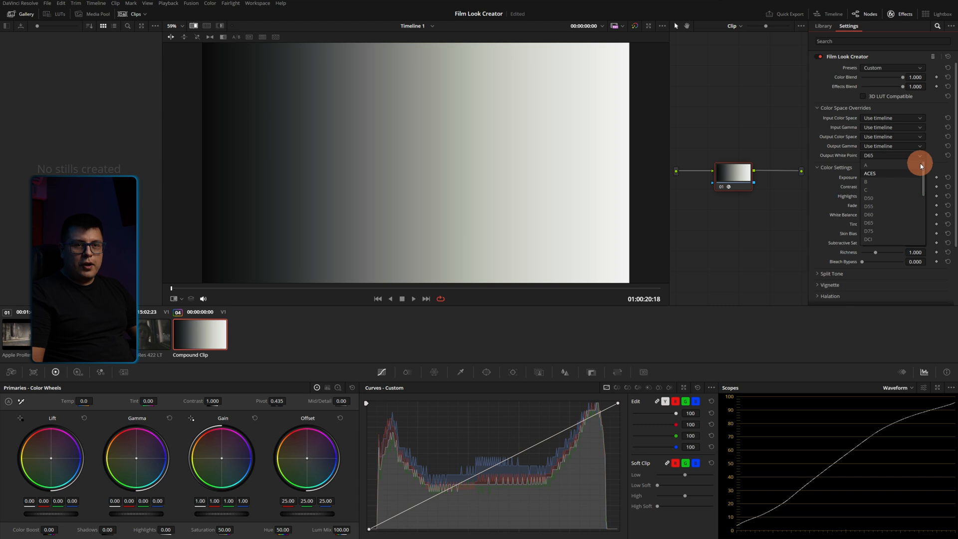
- Try white point A as the Film Look Creator's Output White Point, and set it back to D65
{"action": "left_click", "coordinate": [871, 167]}
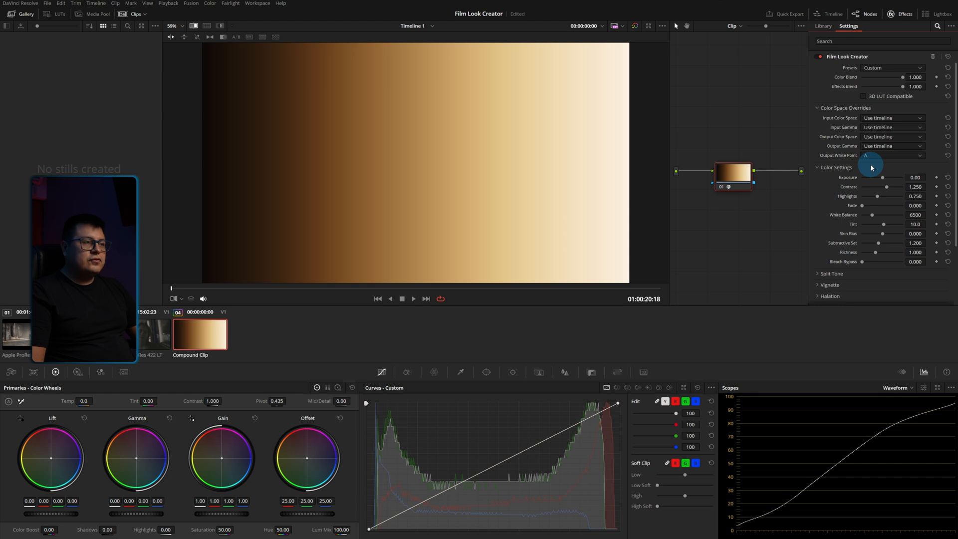
{"action": "left_click", "coordinate": [875, 159]}
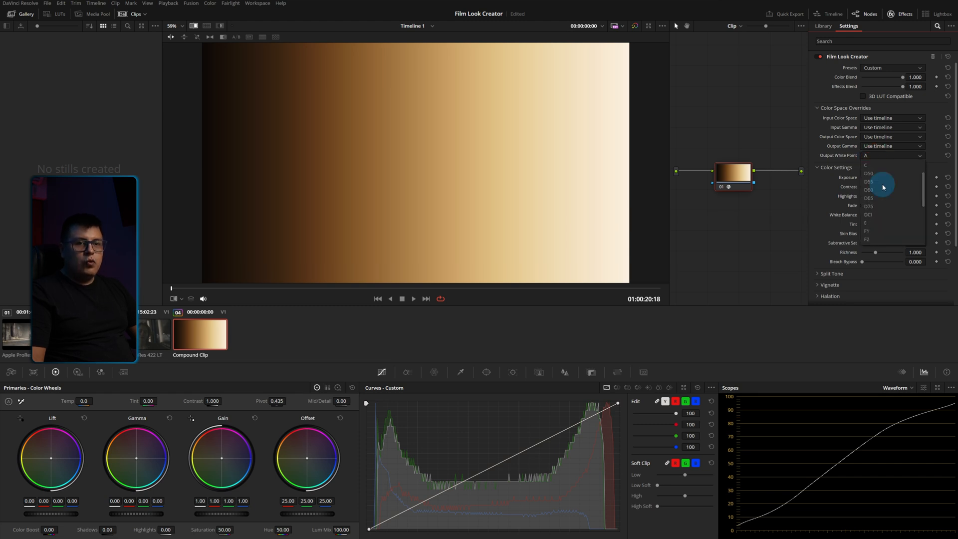
{"action": "left_click", "coordinate": [871, 198]}
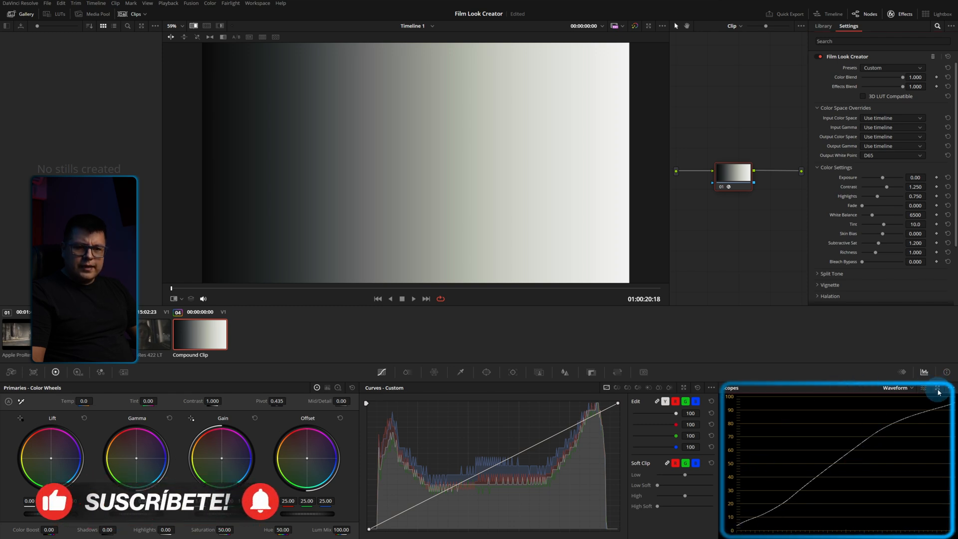
- Undock the waveform scopes into a single-view floating window and place it clear of the viewer image
{"action": "left_click", "coordinate": [938, 388]}
{"action": "left_click", "coordinate": [627, 175]}
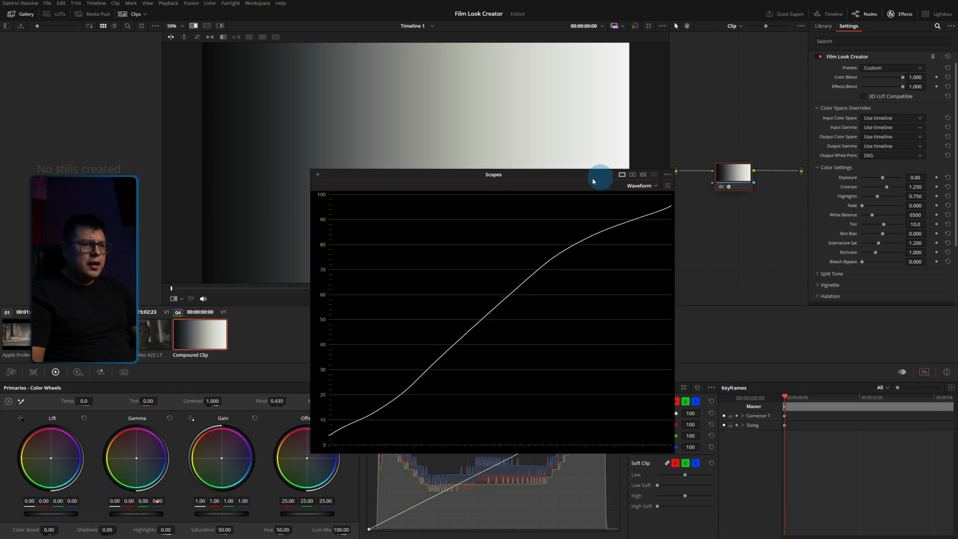
{"action": "left_click_drag", "start_coordinate": [607, 188], "coordinate": [831, 286]}
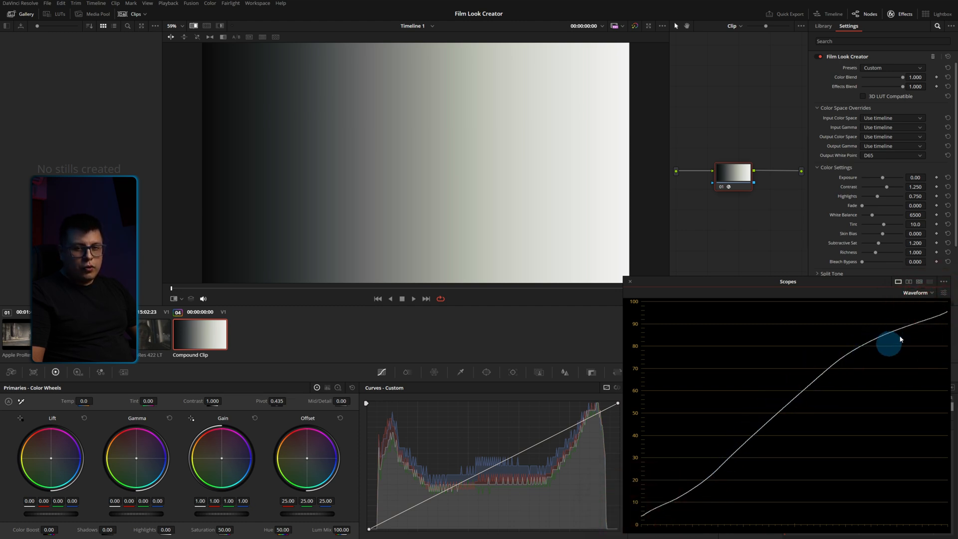
- Try other Exposure and Contrast values, including contrast 0.710 and 1.965, and reset both parameters to their defaults
{"action": "mouse_move", "coordinate": [888, 181]}
{"action": "left_mouse_down"}
{"action": "mouse_move", "coordinate": [906, 180]}
{"action": "mouse_move", "coordinate": [873, 184]}
{"action": "left_mouse_up"}
{"action": "double_click", "coordinate": [857, 179]}
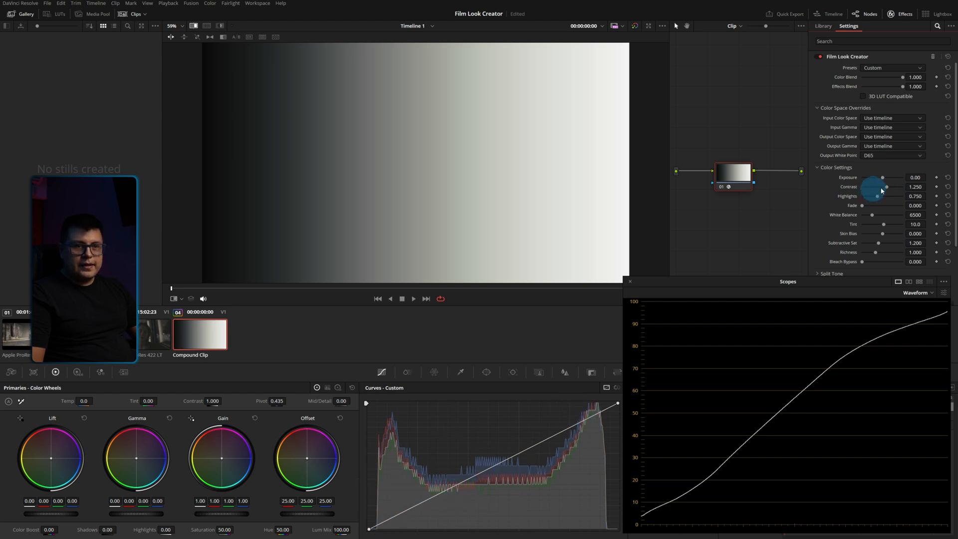
{"action": "left_click_drag", "start_coordinate": [889, 189], "coordinate": [875, 187]}
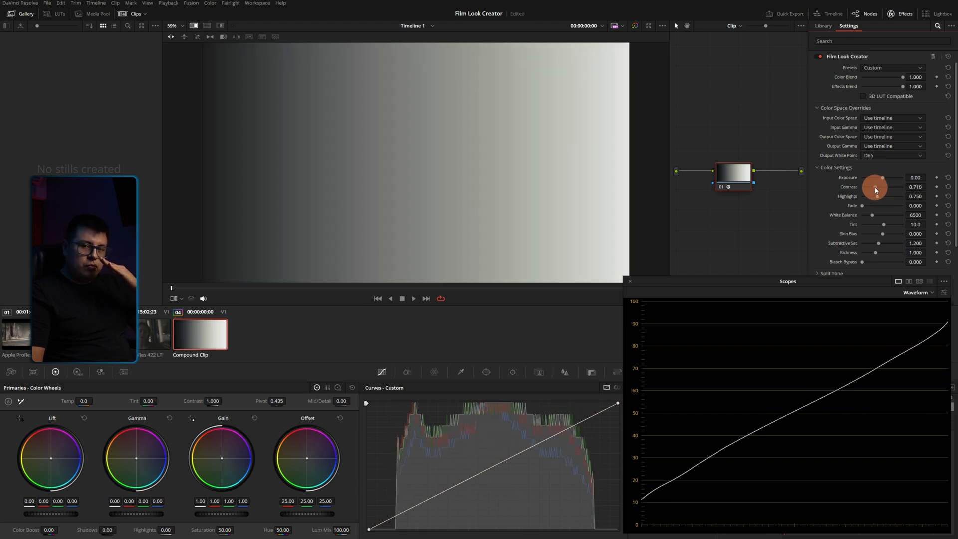
{"action": "left_click_drag", "start_coordinate": [876, 187], "coordinate": [903, 186]}
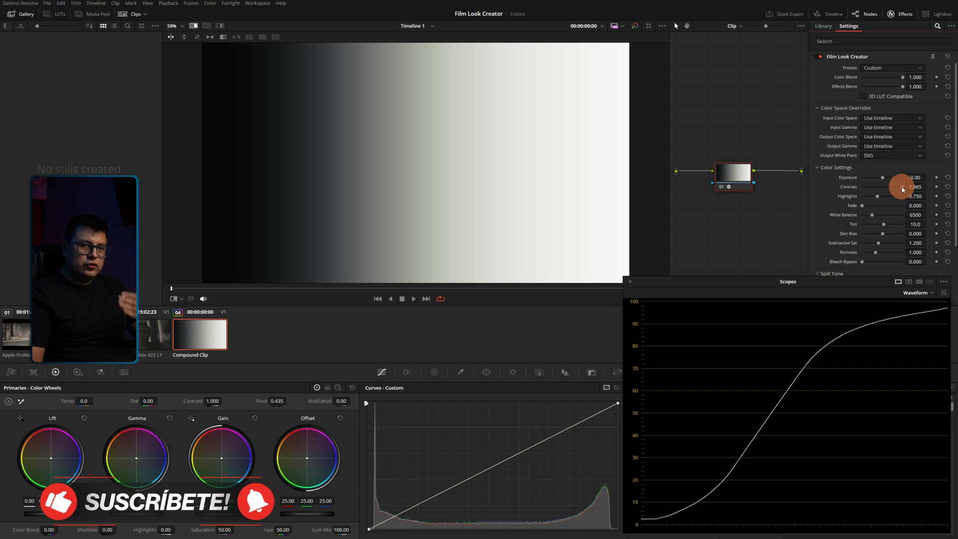
{"action": "double_click", "coordinate": [849, 187]}
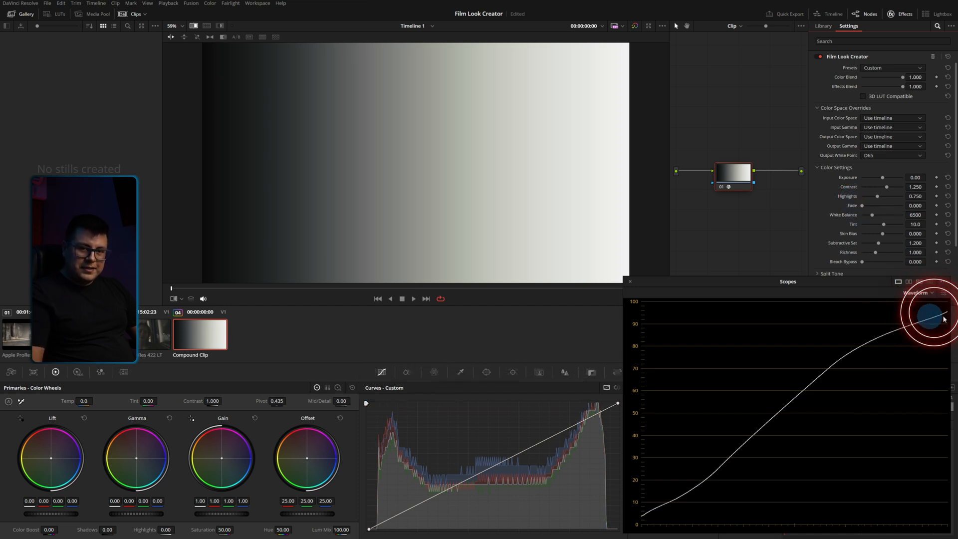
- Raise Highlights to 0.787 and Exposure to 0.41, and try out Fade before returning it to 0.000
{"action": "mouse_move", "coordinate": [878, 196]}
{"action": "left_mouse_down"}
{"action": "mouse_move", "coordinate": [893, 202]}
{"action": "mouse_move", "coordinate": [864, 209]}
{"action": "mouse_move", "coordinate": [882, 211]}
{"action": "mouse_move", "coordinate": [875, 180]}
{"action": "mouse_move", "coordinate": [887, 181]}
{"action": "left_mouse_up"}
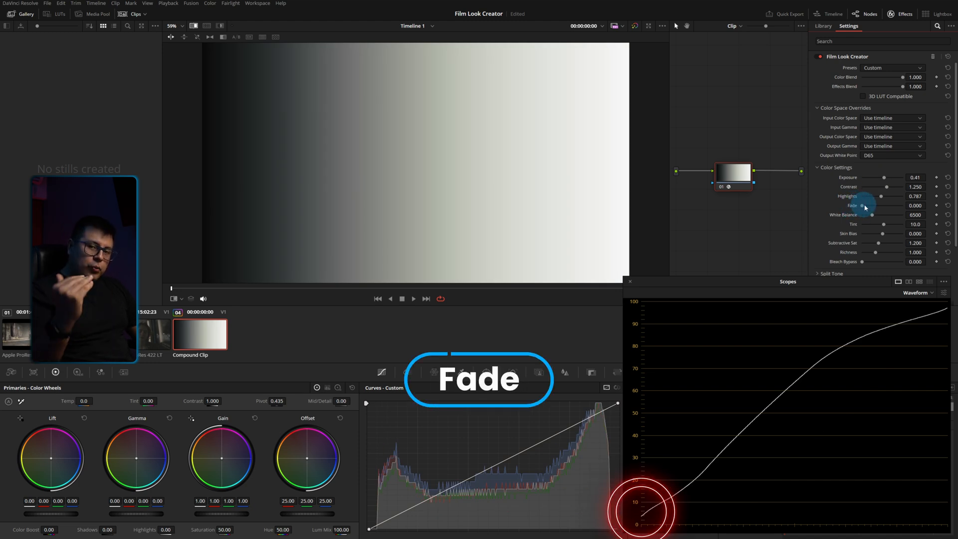
{"action": "left_click_drag", "start_coordinate": [866, 207], "coordinate": [902, 209]}
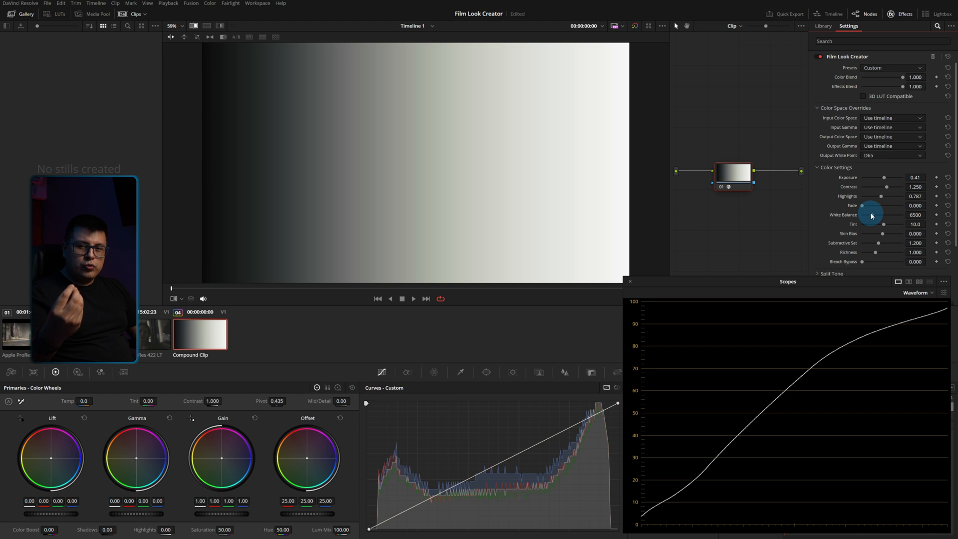
- Try a White Balance of 19172 and a Tint of -150.0, resetting each one to its default
{"action": "left_click_drag", "start_coordinate": [877, 216], "coordinate": [904, 218]}
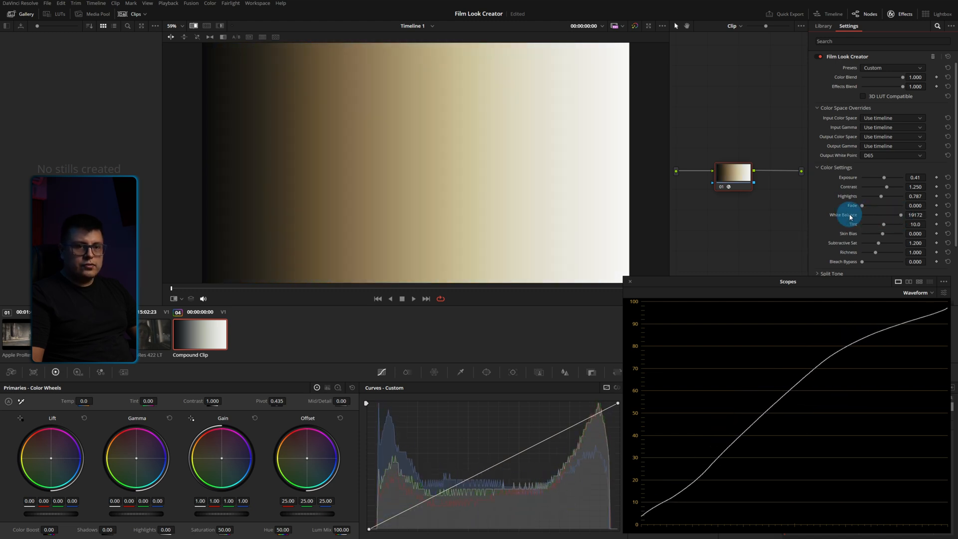
{"action": "double_click", "coordinate": [851, 217]}
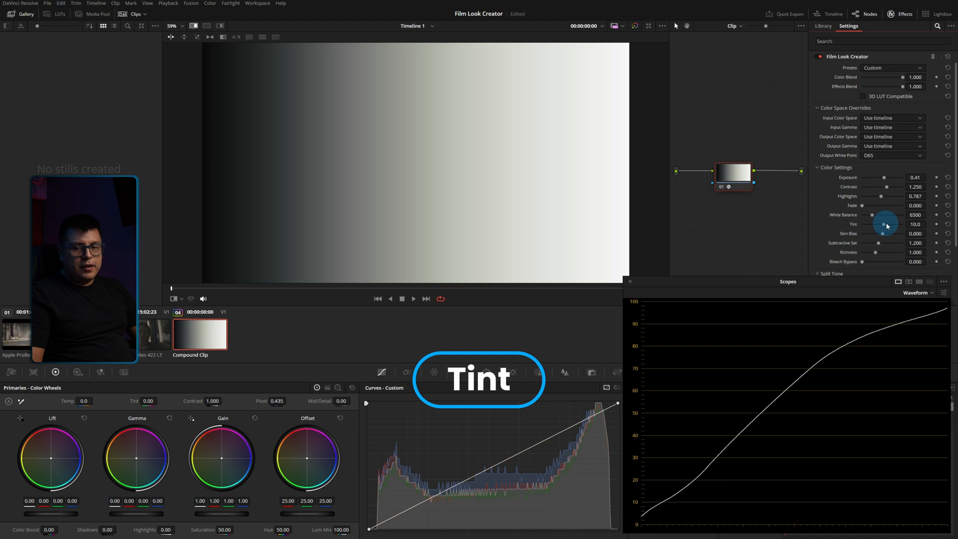
{"action": "left_click_drag", "start_coordinate": [885, 227], "coordinate": [856, 231]}
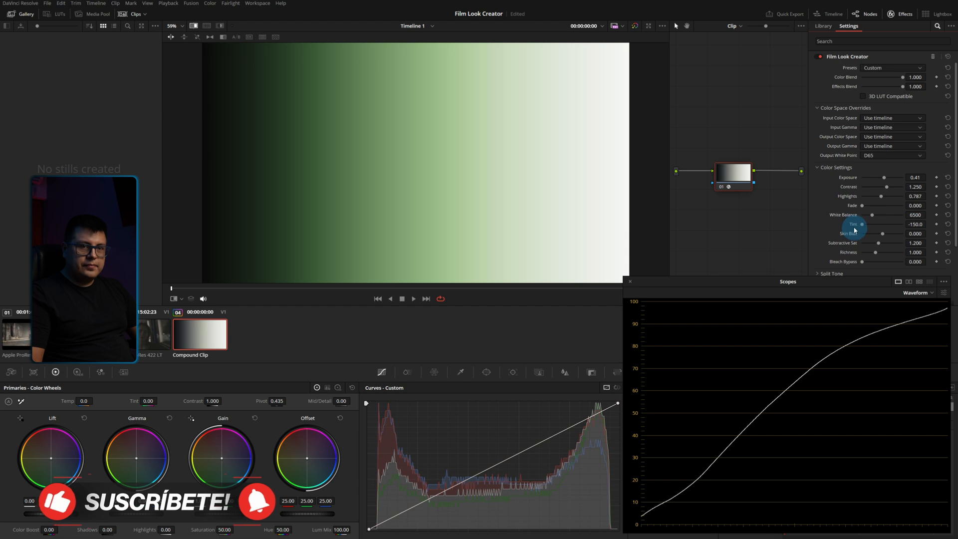
{"action": "double_click", "coordinate": [853, 224]}
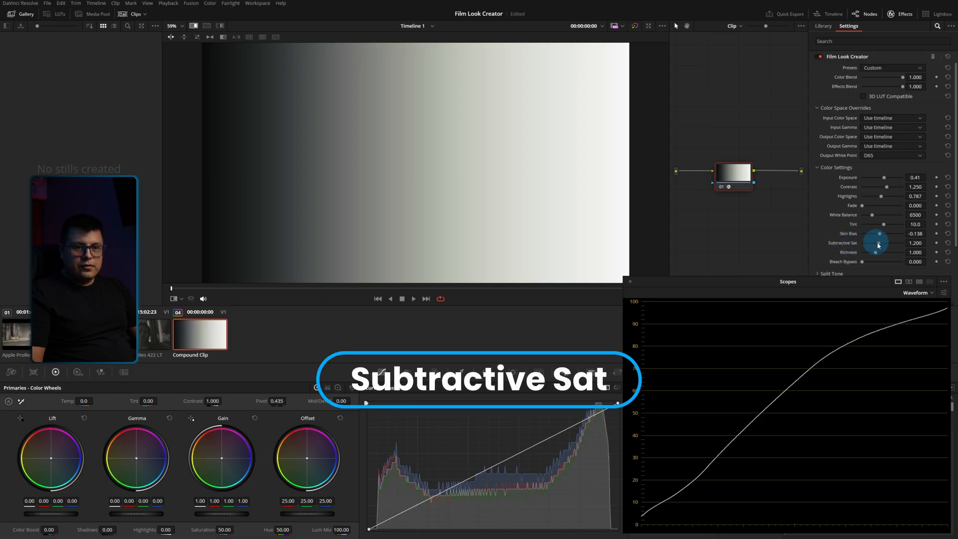
- Lower Subtractive Sat to 1.128 and test the Richness and Bleach Bypass settings, leaving them at 1.000 and 0.000
{"action": "left_click_drag", "start_coordinate": [880, 246], "coordinate": [879, 245]}
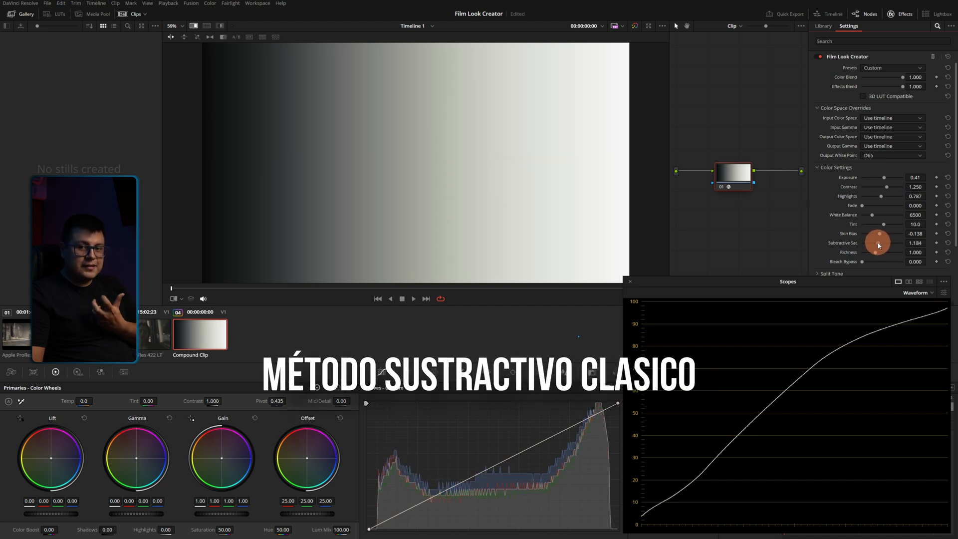
{"action": "left_click_drag", "start_coordinate": [878, 245], "coordinate": [879, 245]}
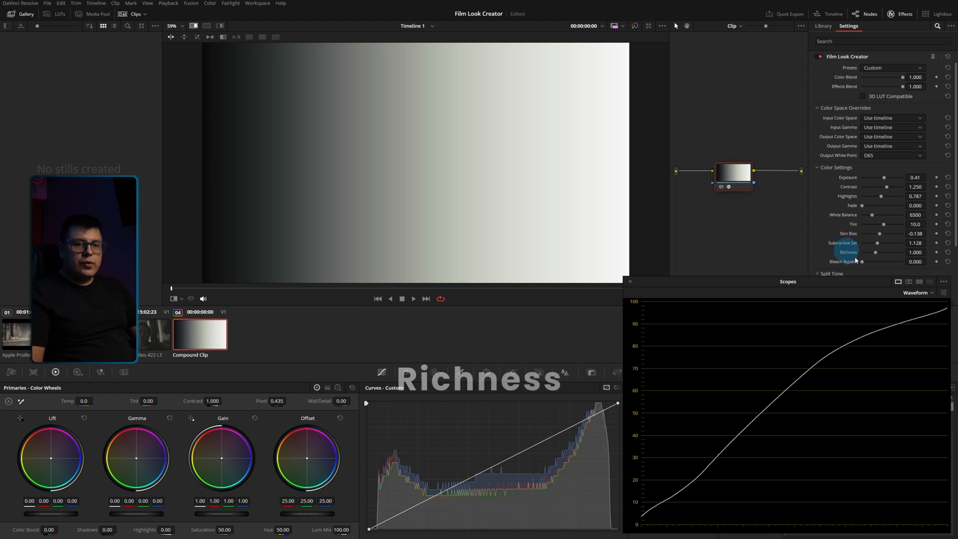
{"action": "left_click_drag", "start_coordinate": [877, 253], "coordinate": [880, 256]}
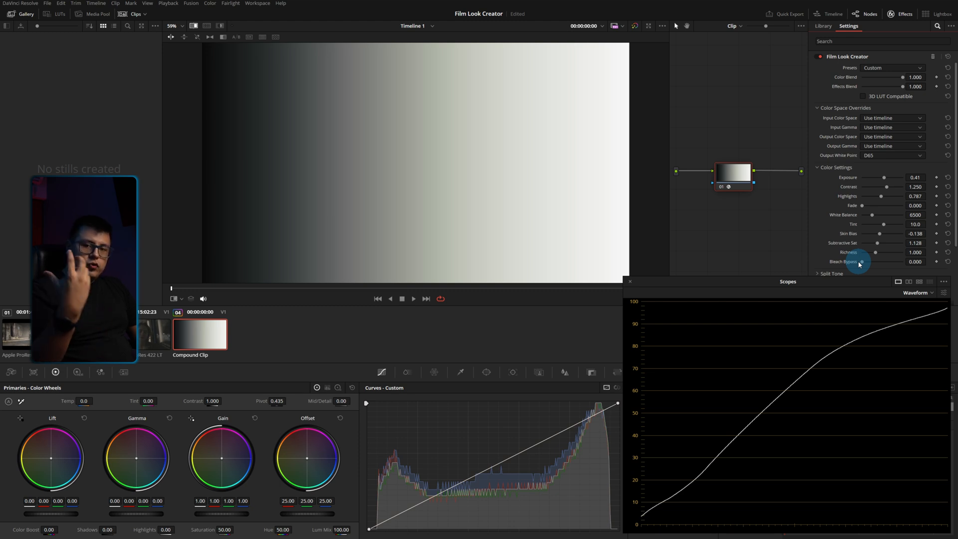
{"action": "mouse_move", "coordinate": [858, 264]}
{"action": "left_mouse_down"}
{"action": "mouse_move", "coordinate": [899, 265]}
{"action": "mouse_move", "coordinate": [857, 267]}
{"action": "left_mouse_up"}
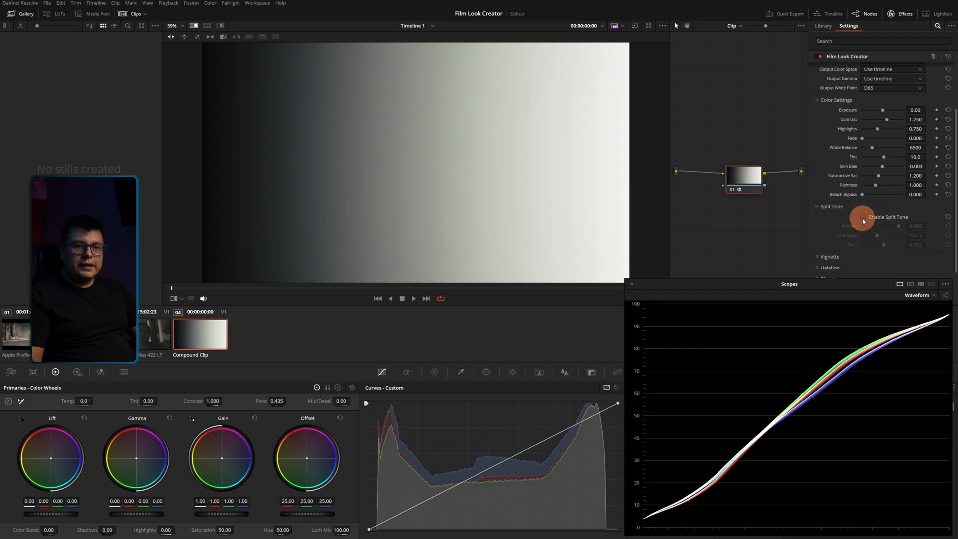
- Enable Split Tone, raise its Amount to 1.000 and reset its Hue Angle to 20.0
{"action": "left_click", "coordinate": [864, 221]}
{"action": "mouse_move", "coordinate": [899, 225]}
{"action": "left_mouse_down"}
{"action": "mouse_move", "coordinate": [859, 230]}
{"action": "mouse_move", "coordinate": [906, 232]}
{"action": "left_mouse_up"}
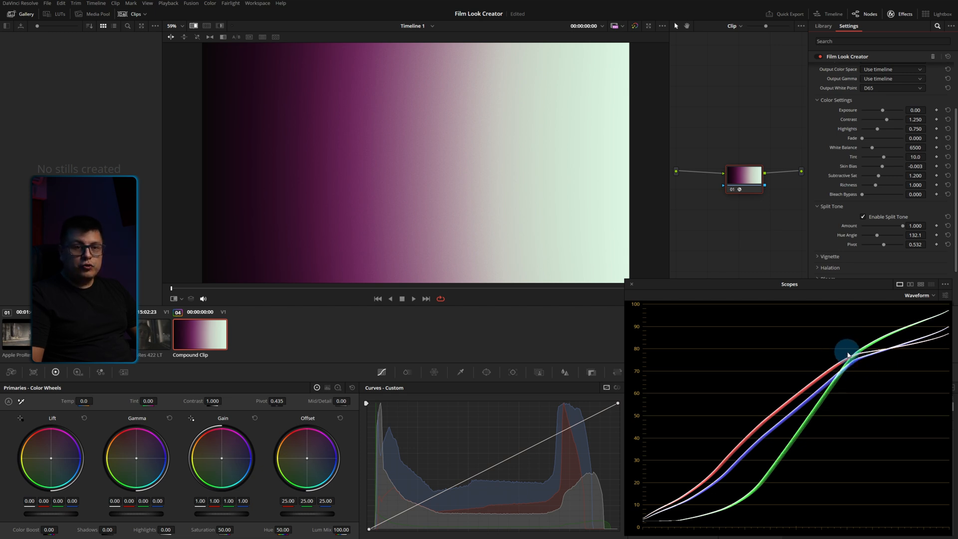
{"action": "double_click", "coordinate": [855, 236]}
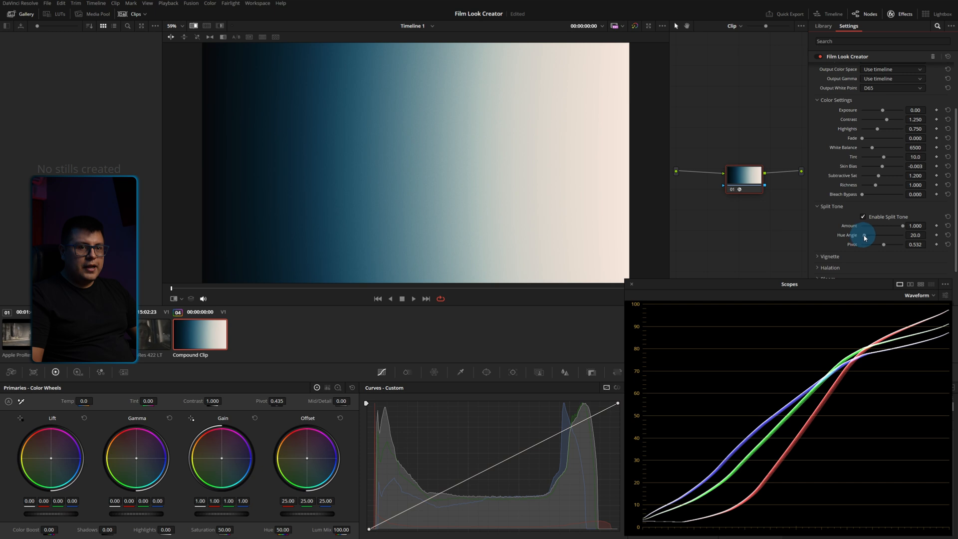
{"action": "left_click", "coordinate": [866, 235]}
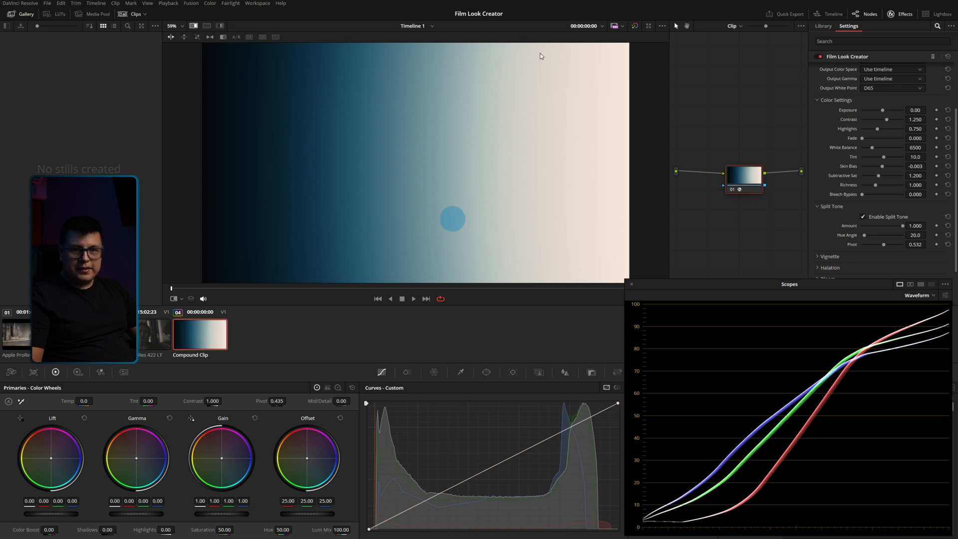
- Try Split Tone Pivot values of 0.294 and 0.468, and Hue Angle values of 360.0 and 181.6
{"action": "left_click_drag", "start_coordinate": [880, 247], "coordinate": [875, 248]}
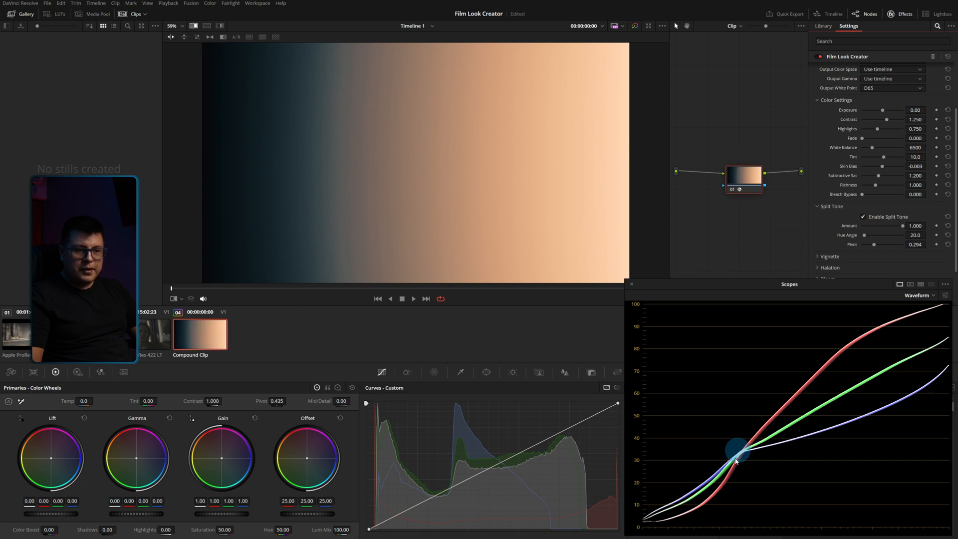
{"action": "left_click_drag", "start_coordinate": [872, 248], "coordinate": [886, 247]}
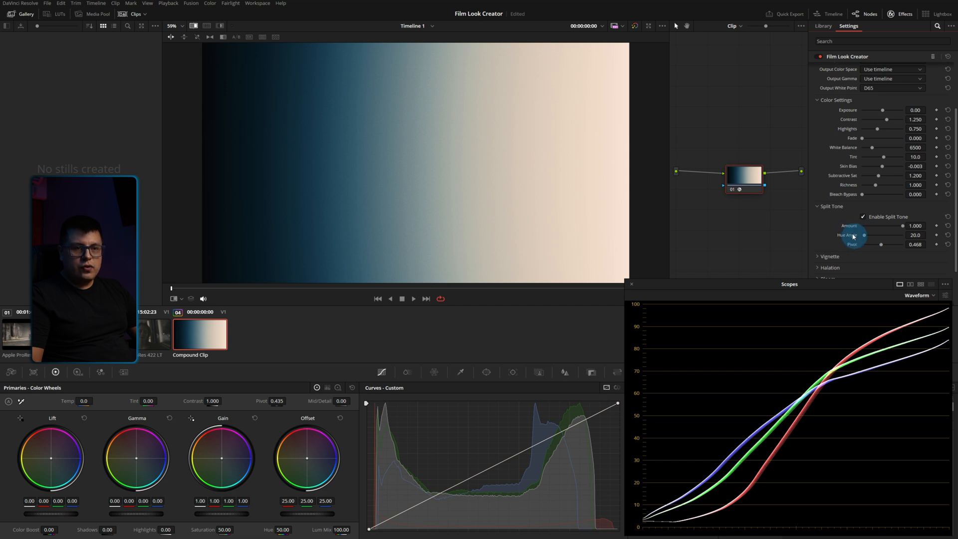
{"action": "left_click_drag", "start_coordinate": [866, 238], "coordinate": [908, 235]}
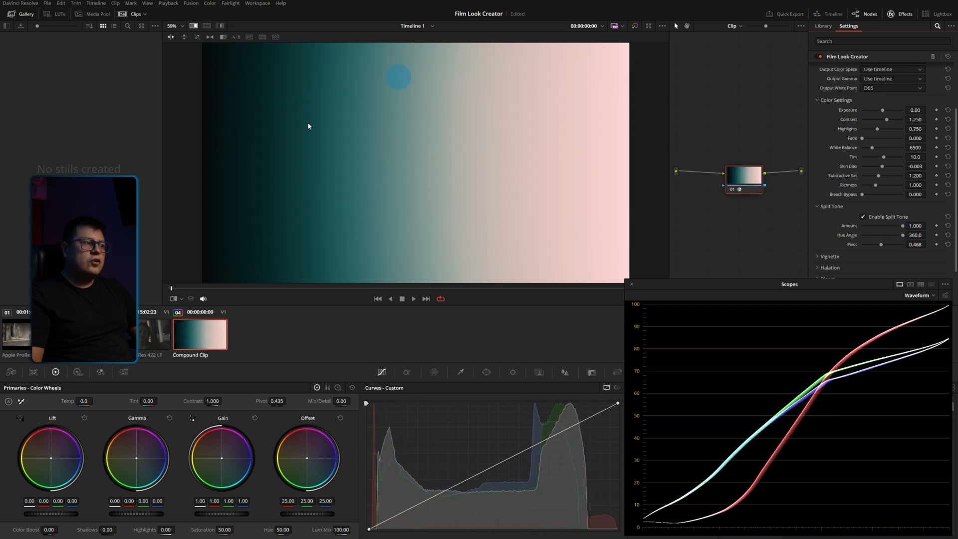
{"action": "left_click_drag", "start_coordinate": [903, 235], "coordinate": [885, 237]}
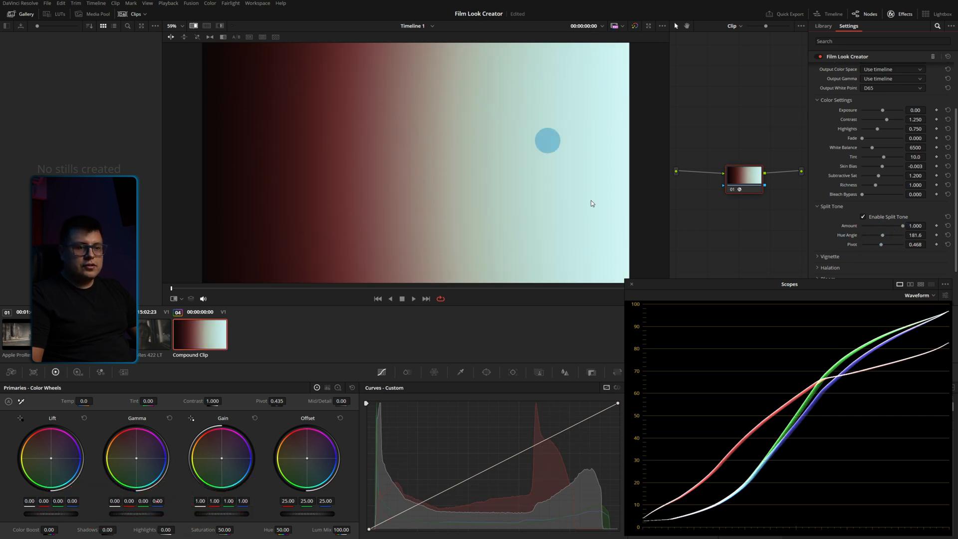
- Close the floating Scopes window
{"action": "scroll", "coordinate": [837, 197], "scroll_direction": "down", "scroll_amount": 2}
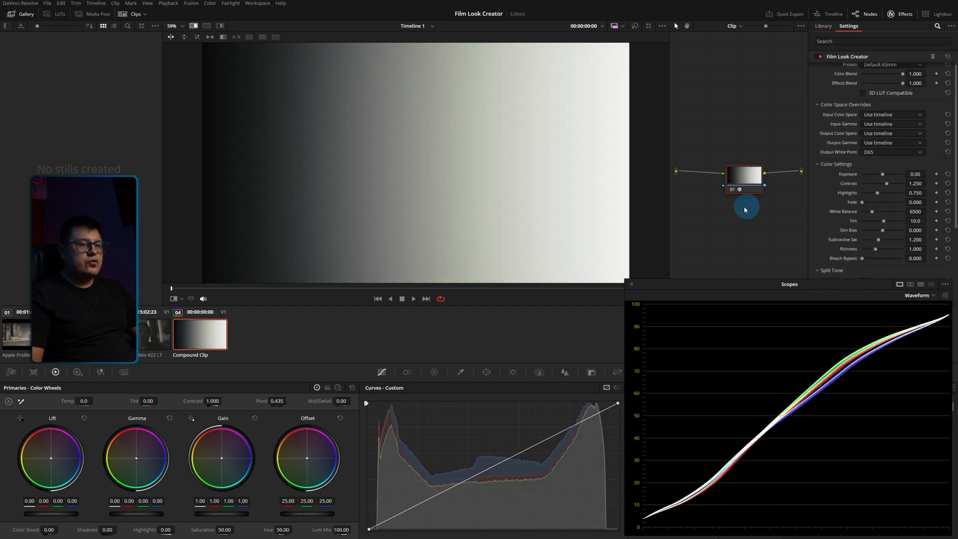
{"action": "left_click_drag", "start_coordinate": [661, 282], "coordinate": [643, 267]}
{"action": "left_click", "coordinate": [614, 270]}
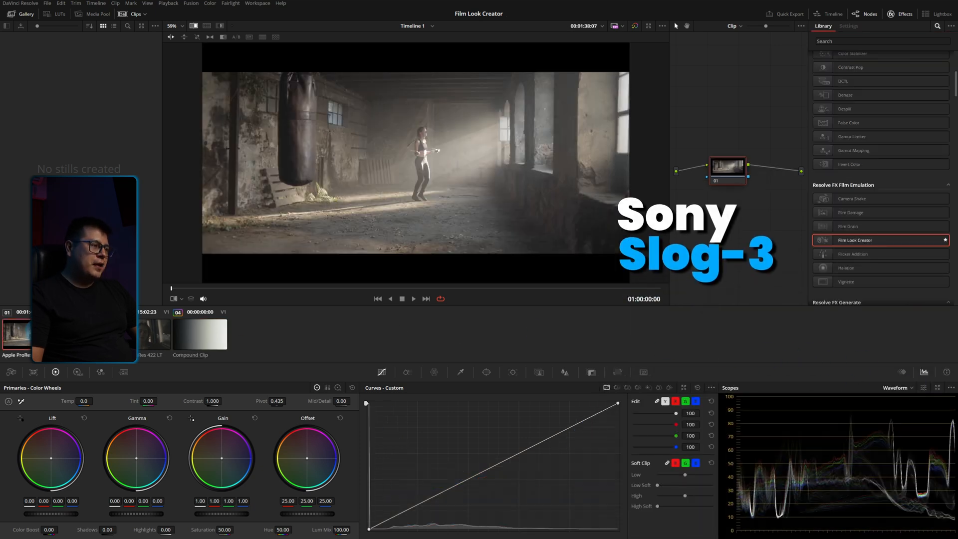
- Move the playhead of the boxing-gym clip to 01:00:02:08 and reposition node 01 in the node graph
{"action": "left_click", "coordinate": [406, 288]}
{"action": "left_click_drag", "start_coordinate": [430, 295], "coordinate": [403, 292]}
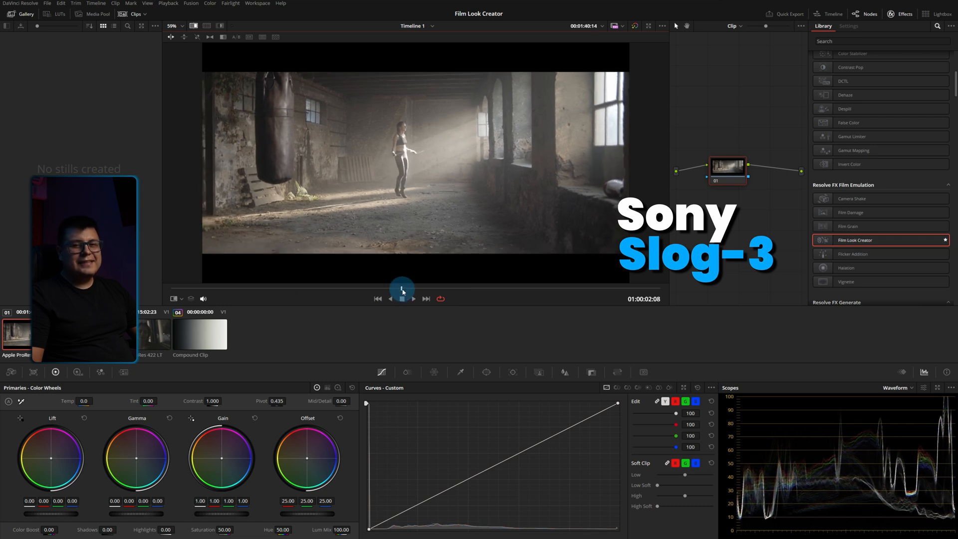
{"action": "mouse_move", "coordinate": [717, 176]}
{"action": "left_mouse_down"}
{"action": "mouse_move", "coordinate": [723, 170]}
{"action": "mouse_move", "coordinate": [723, 183]}
{"action": "left_mouse_up"}
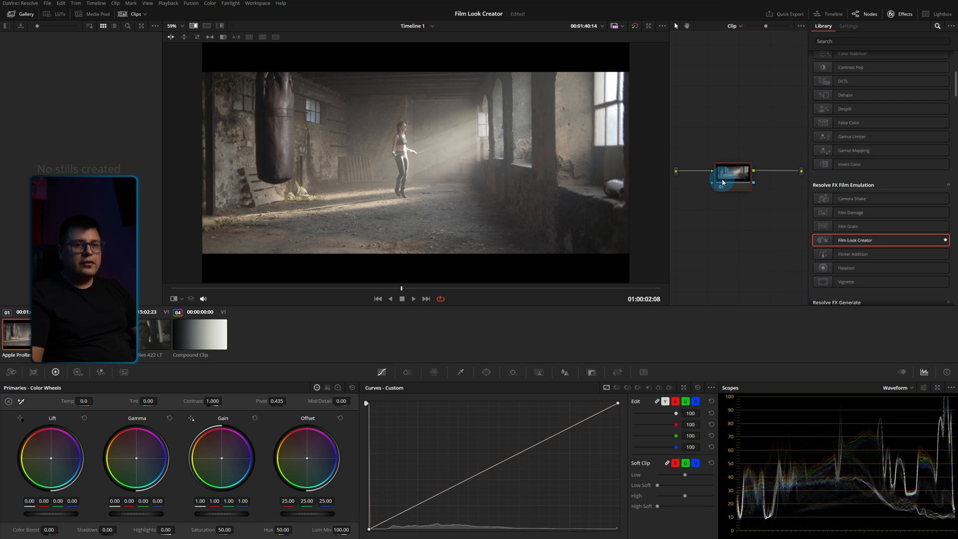
- Apply the Color Space Transform effect to node 01 of the boxing-gym clip
{"action": "scroll", "coordinate": [862, 245], "scroll_direction": "down", "scroll_amount": 3}
{"action": "scroll", "coordinate": [863, 219], "scroll_direction": "up", "scroll_amount": 5}
{"action": "left_click_drag", "start_coordinate": [874, 116], "coordinate": [739, 174]}
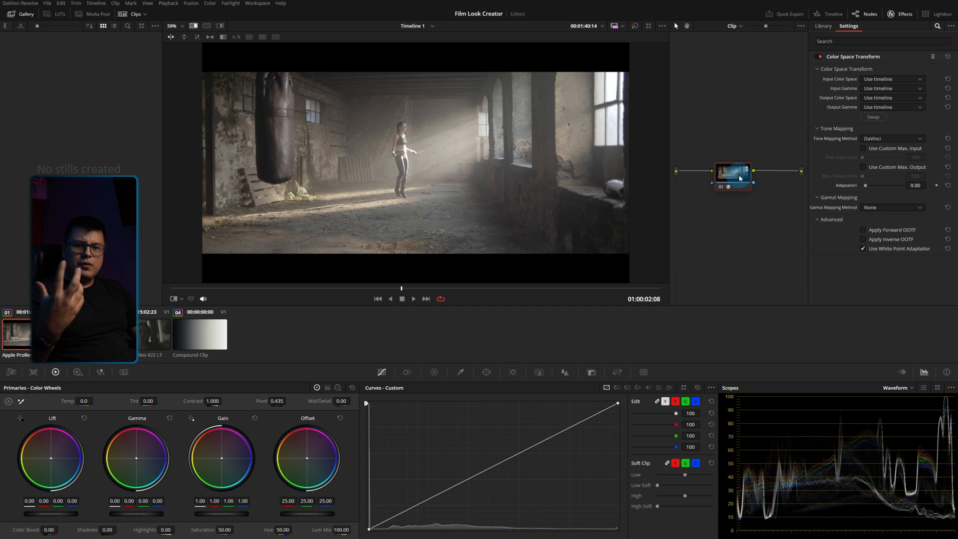
- Set the transform's Input Color Space to Sony S-Gamut3.Cine and its Input Gamma to Sony S-Log3
{"action": "left_click", "coordinate": [887, 80]}
{"action": "scroll", "coordinate": [889, 148], "scroll_direction": "down", "scroll_amount": 10}
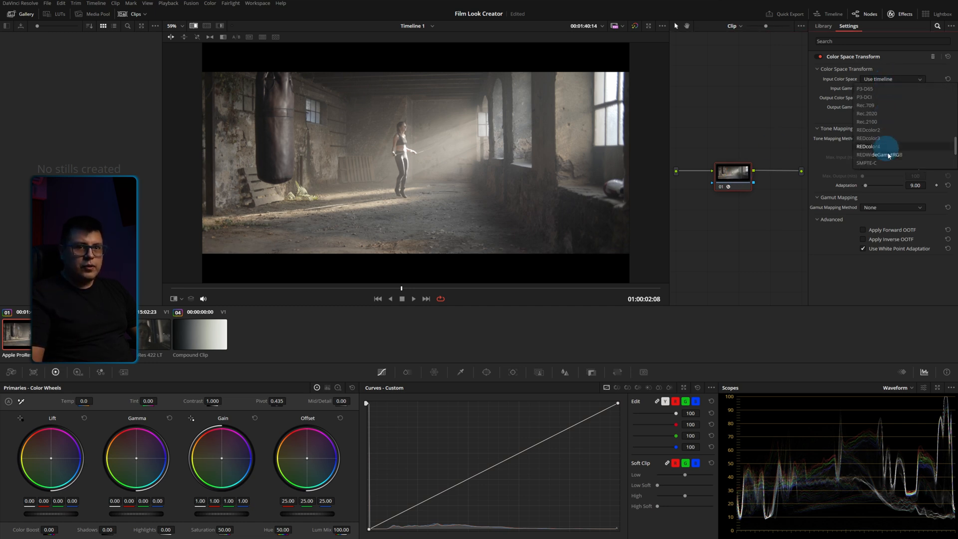
{"action": "left_click", "coordinate": [891, 140]}
{"action": "left_click", "coordinate": [880, 89]}
{"action": "scroll", "coordinate": [888, 140], "scroll_direction": "down", "scroll_amount": 10}
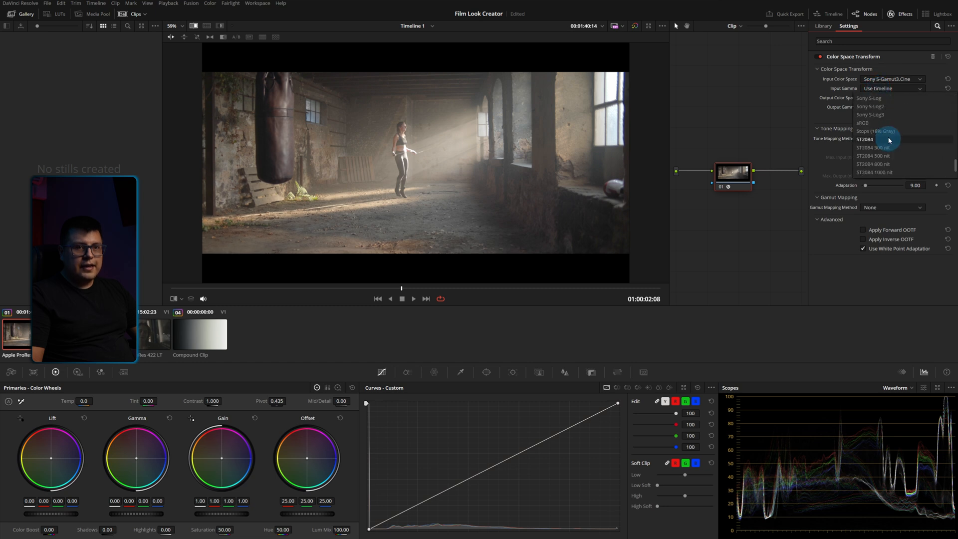
{"action": "left_click", "coordinate": [871, 114]}
- Set the transform's Output Color Space to Rec.709 and its Output Gamma to Gamma 2.4
{"action": "left_click", "coordinate": [892, 98]}
{"action": "scroll", "coordinate": [879, 164], "scroll_direction": "down", "scroll_amount": 5}
{"action": "left_click", "coordinate": [877, 175]}
{"action": "left_click", "coordinate": [884, 97]}
{"action": "left_click", "coordinate": [866, 182]}
- Move the playhead to 01:00:02:06 and compare the shot with the grade bypassed and enabled
{"action": "mouse_move", "coordinate": [394, 288]}
{"action": "left_mouse_down"}
{"action": "mouse_move", "coordinate": [306, 288]}
{"action": "mouse_move", "coordinate": [394, 290]}
{"action": "left_mouse_up"}
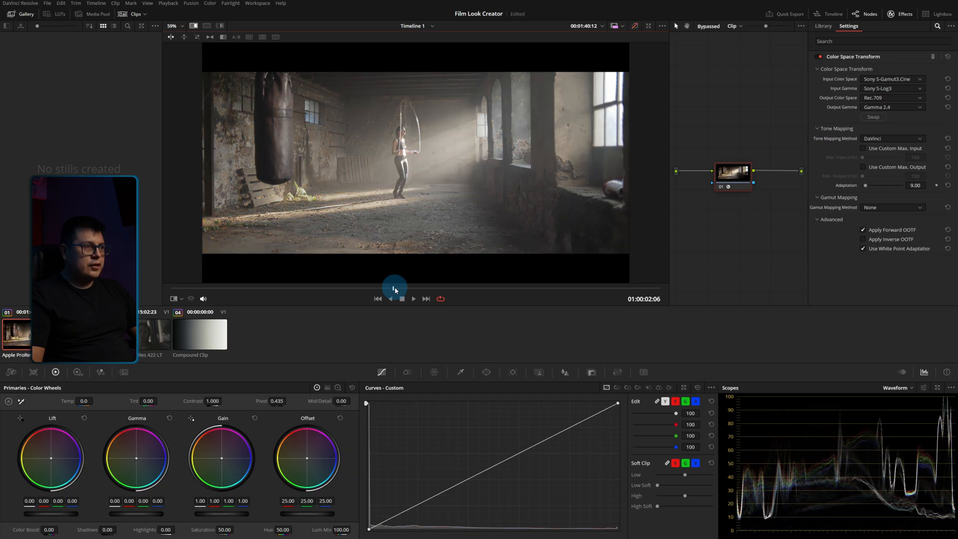
{"action": "left_click", "coordinate": [749, 187]}
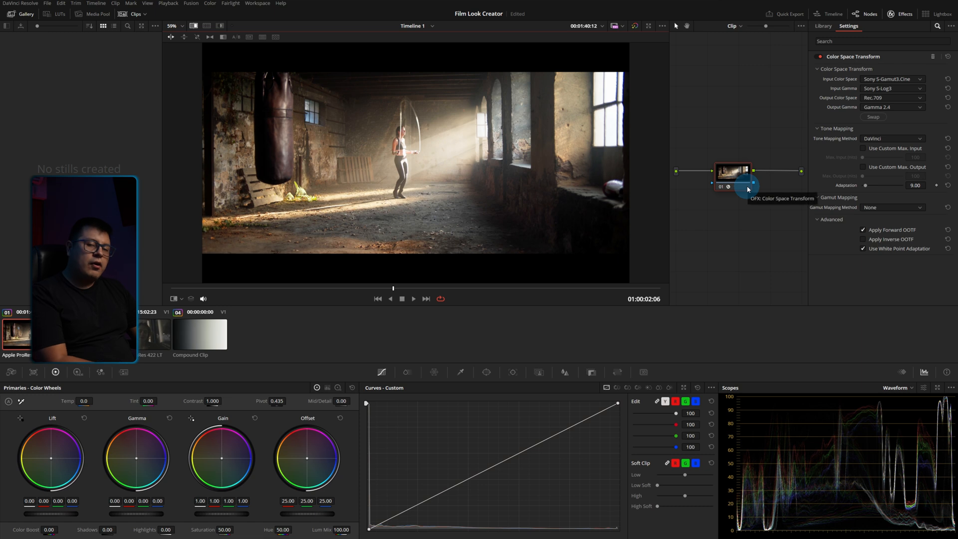
- Create a new grade version for the boxing-gym clip and reset the grade on node 01
{"action": "key", "text": "ctrl+y"}
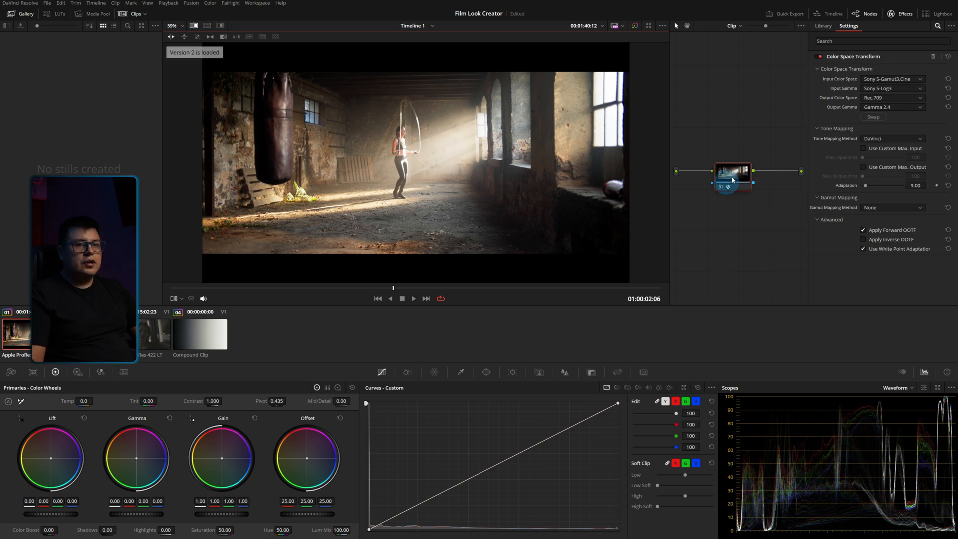
{"action": "right_click", "coordinate": [738, 177]}
{"action": "left_click", "coordinate": [744, 182]}
- Apply the Film Look Creator effect to node 01 and choose the Default No Effects preset
{"action": "scroll", "coordinate": [878, 200], "scroll_direction": "down", "scroll_amount": 2}
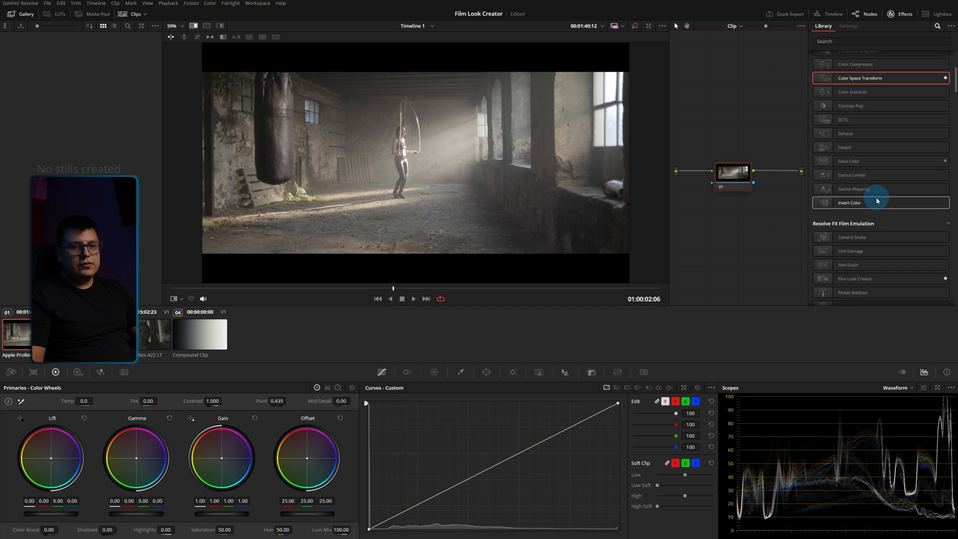
{"action": "left_click_drag", "start_coordinate": [872, 279], "coordinate": [736, 176]}
{"action": "left_click", "coordinate": [832, 15]}
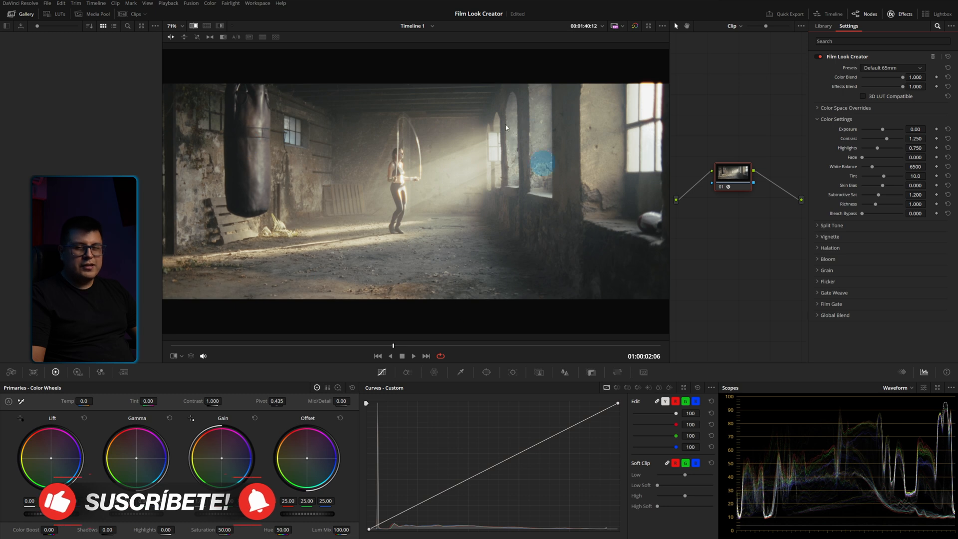
{"action": "left_click", "coordinate": [891, 67]}
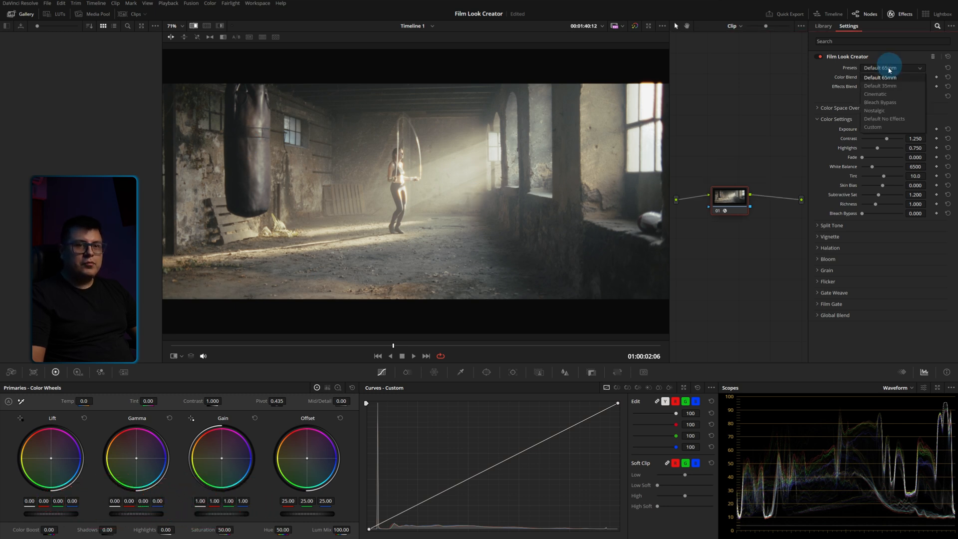
{"action": "left_click", "coordinate": [887, 120]}
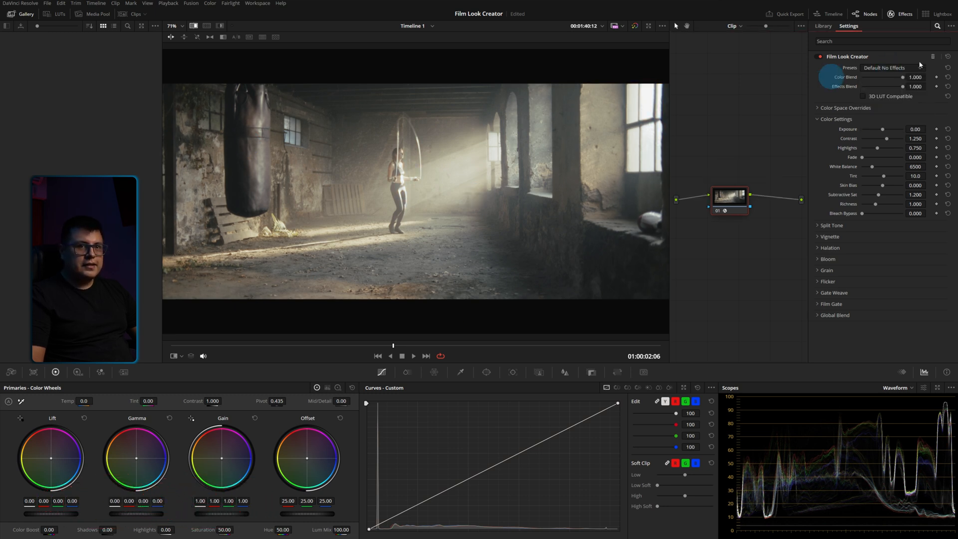
- In the Color Space Overrides, set Input Color Space to Sony S-Gamut3.Cine and Input Gamma to Sony S-Log
{"action": "left_click", "coordinate": [818, 108]}
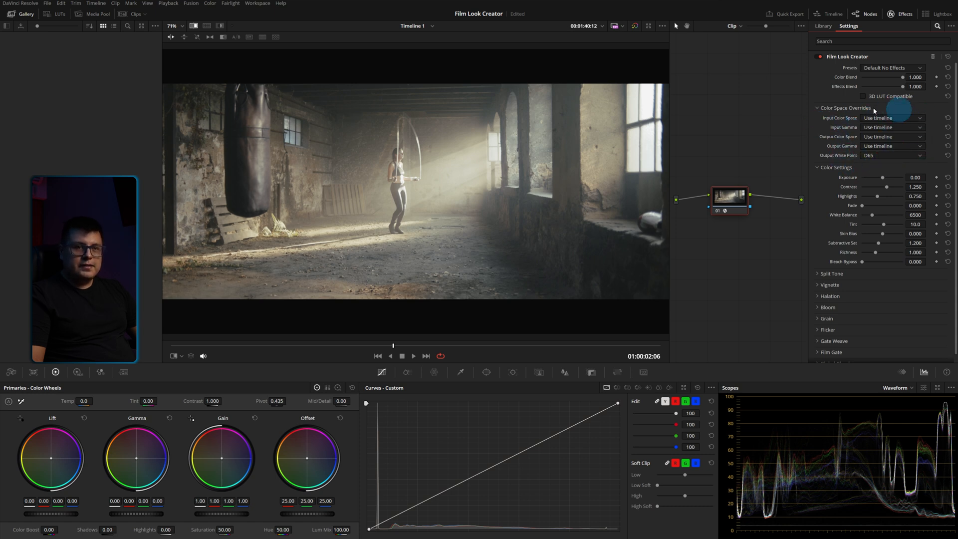
{"action": "left_click", "coordinate": [881, 120]}
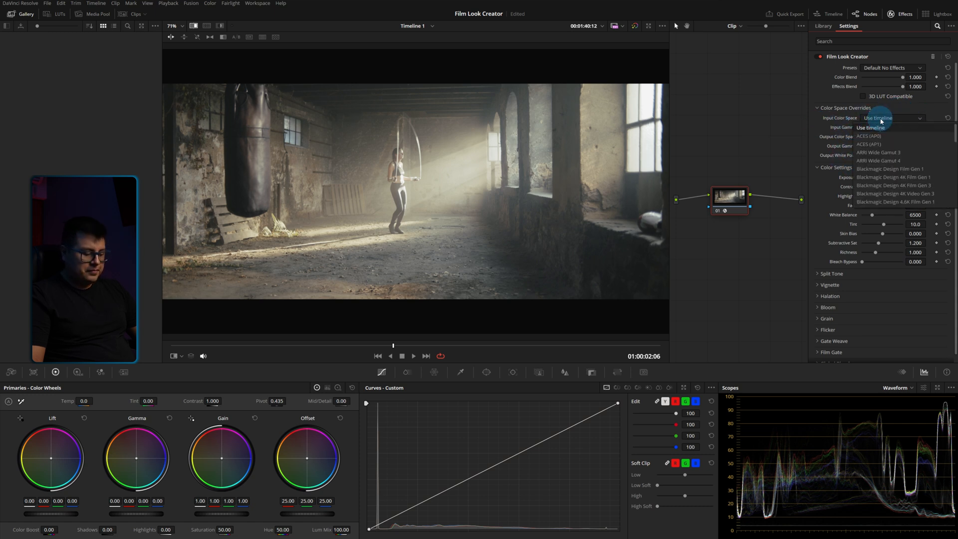
{"action": "scroll", "coordinate": [881, 160], "scroll_direction": "down", "scroll_amount": 10}
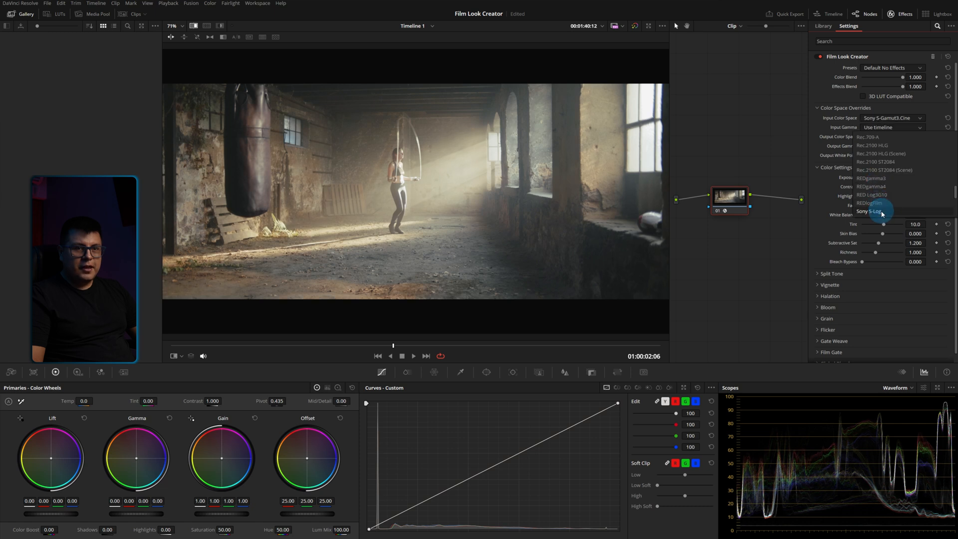
{"action": "left_click", "coordinate": [881, 212]}
- Set the override's Output Color Space to Rec.709 and its Output Gamma to Gamma 2.4
{"action": "left_click", "coordinate": [883, 137]}
{"action": "key", "text": "r"}
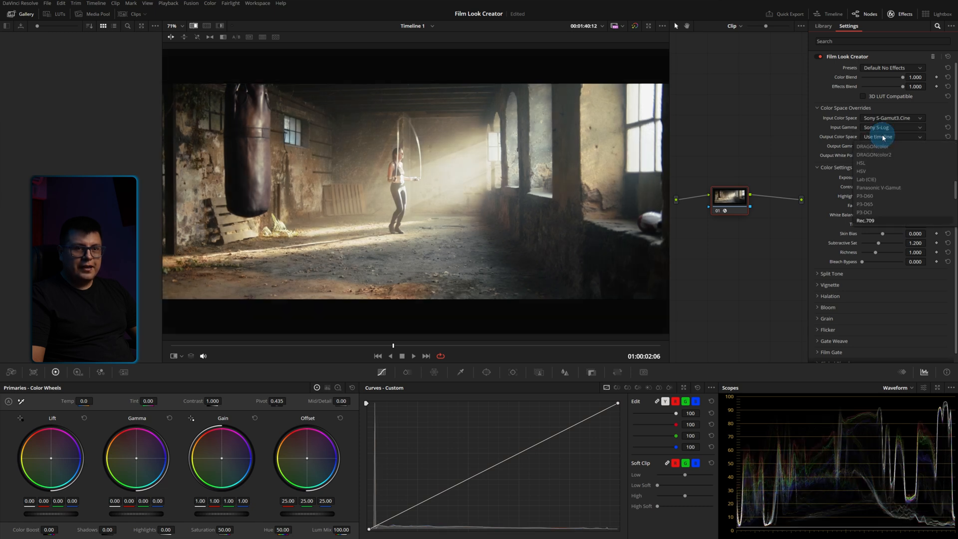
{"action": "left_click", "coordinate": [873, 221]}
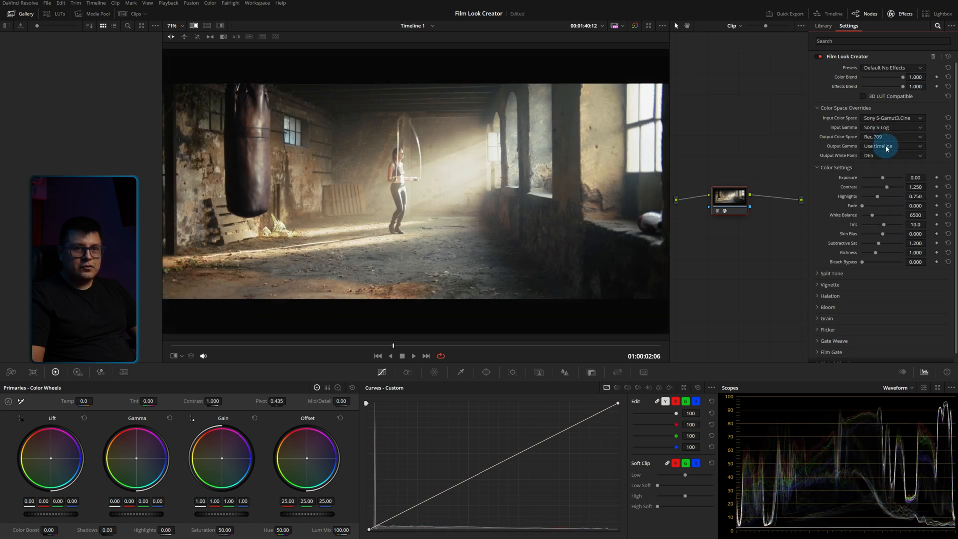
{"action": "left_click", "coordinate": [887, 148]}
{"action": "left_click", "coordinate": [883, 217]}
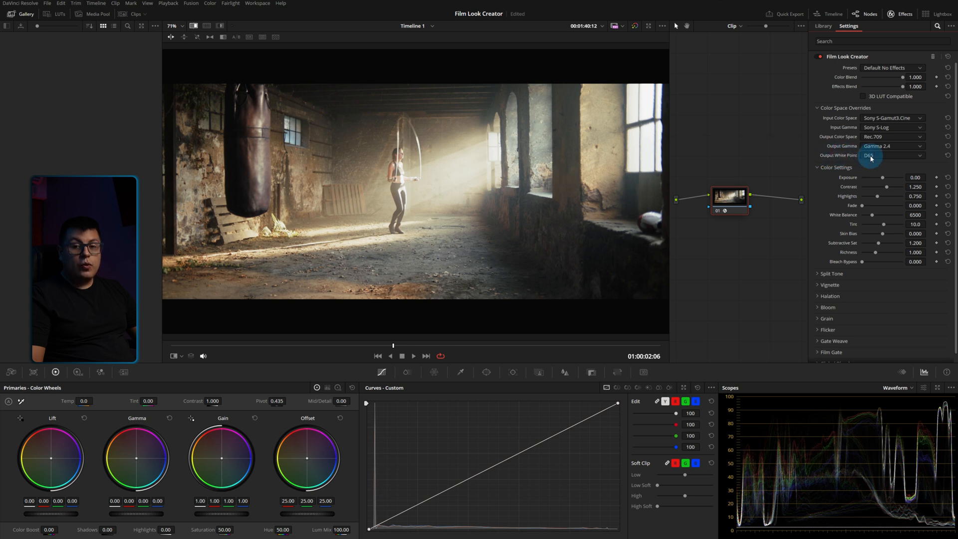
- Compare several Output White Point options and set it to D75
{"action": "left_click", "coordinate": [871, 158]}
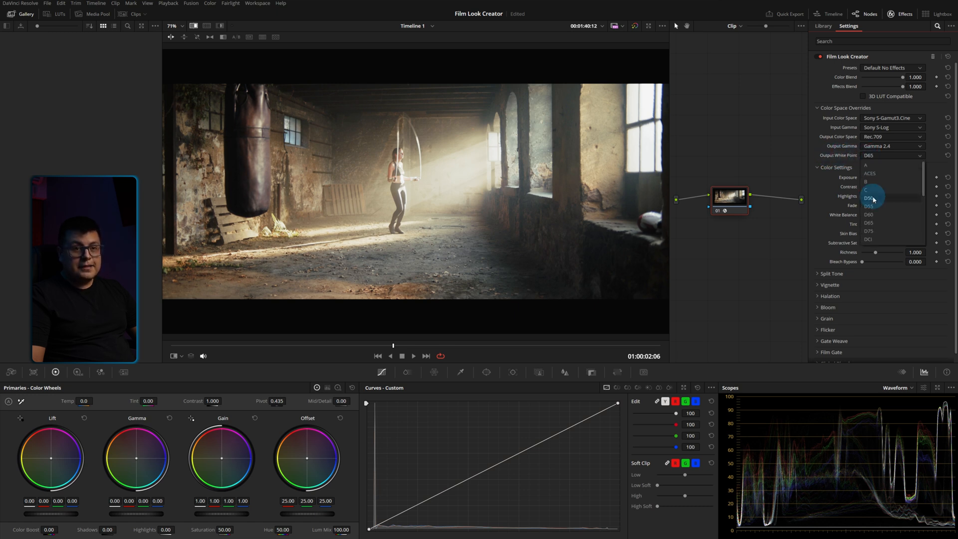
{"action": "left_click", "coordinate": [874, 199]}
{"action": "left_click", "coordinate": [895, 155]}
{"action": "left_click", "coordinate": [875, 207]}
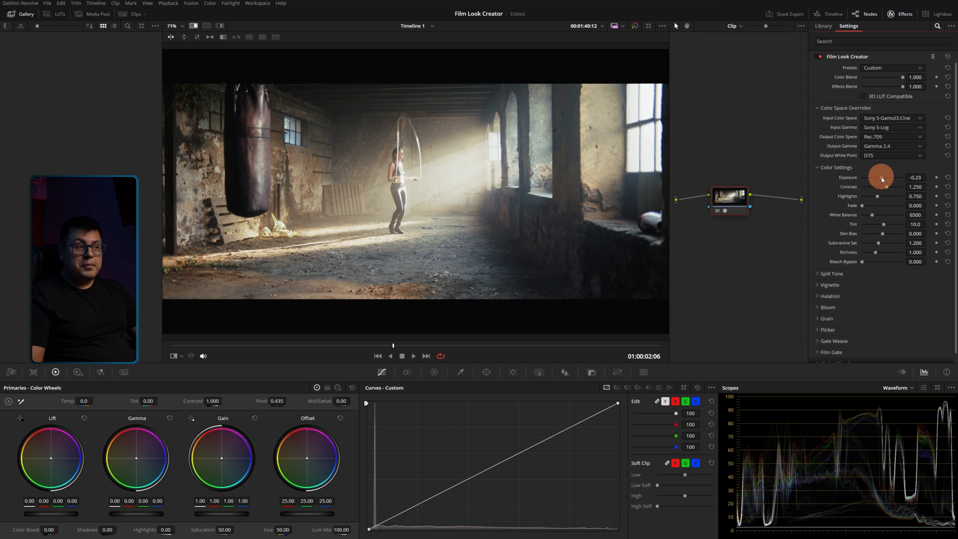
- Lower the Film Look Creator's Exposure to -1.05 and raise its Contrast to 1.407
{"action": "left_click_drag", "start_coordinate": [882, 180], "coordinate": [879, 177]}
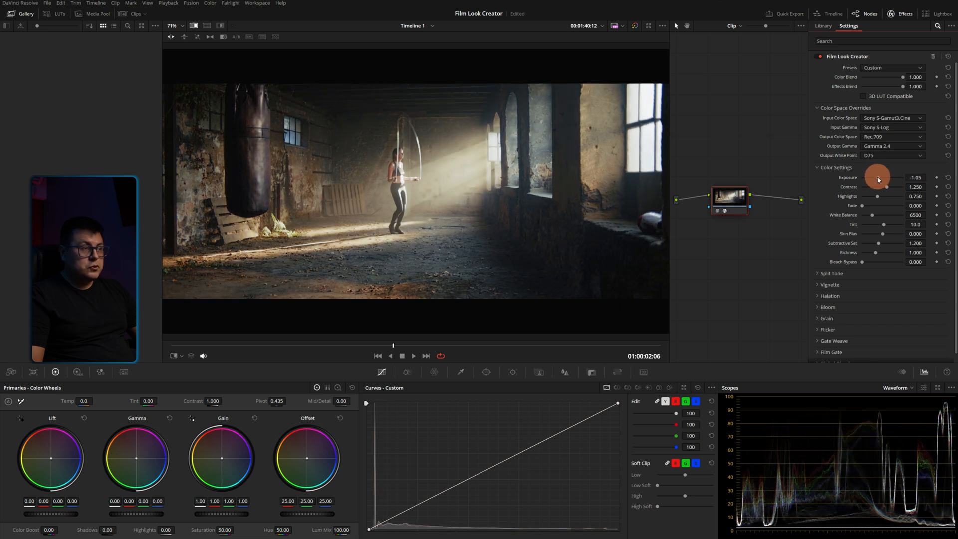
{"action": "left_click", "coordinate": [886, 187]}
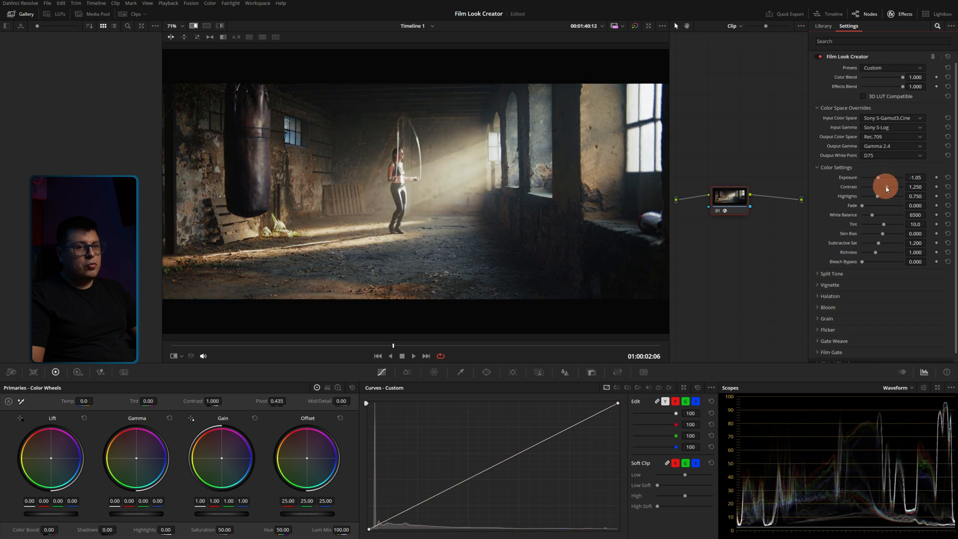
{"action": "left_click_drag", "start_coordinate": [888, 188], "coordinate": [892, 189]}
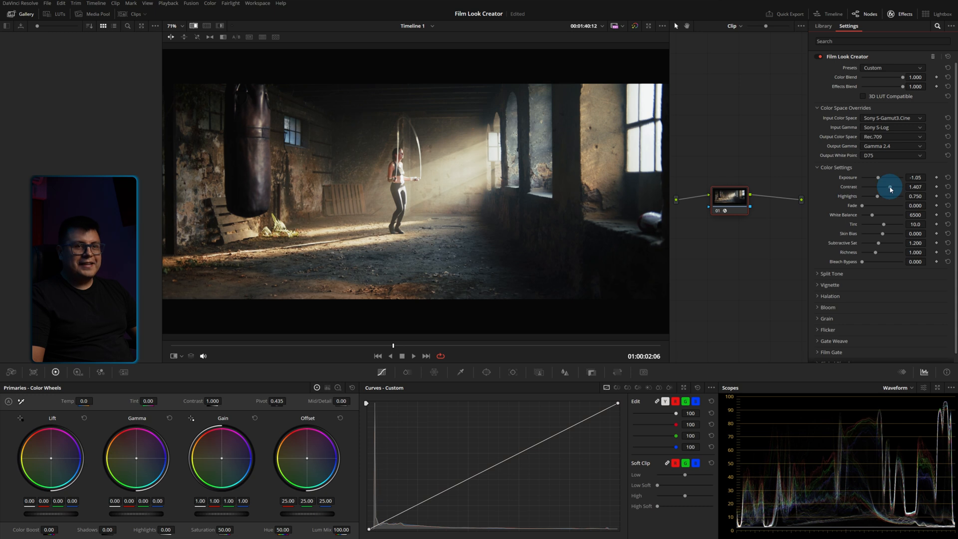
- Raise Highlights to 1.000 while checking the bright window up close, and set Fade to 0.234 after trying its maximum
{"action": "mouse_move", "coordinate": [888, 199]}
{"action": "left_mouse_down"}
{"action": "mouse_move", "coordinate": [856, 196]}
{"action": "mouse_move", "coordinate": [890, 197]}
{"action": "left_mouse_up"}
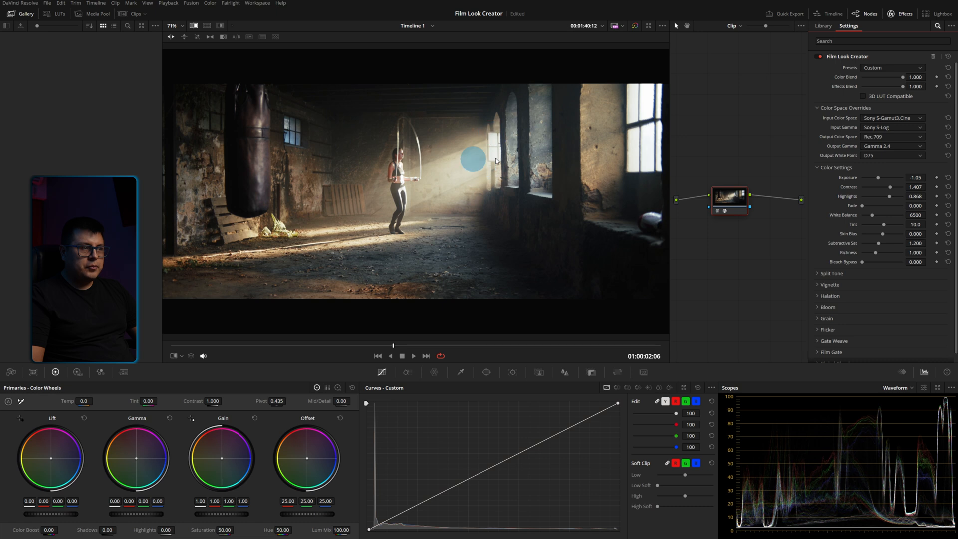
{"action": "scroll", "coordinate": [497, 160], "scroll_direction": "up", "scroll_amount": 8}
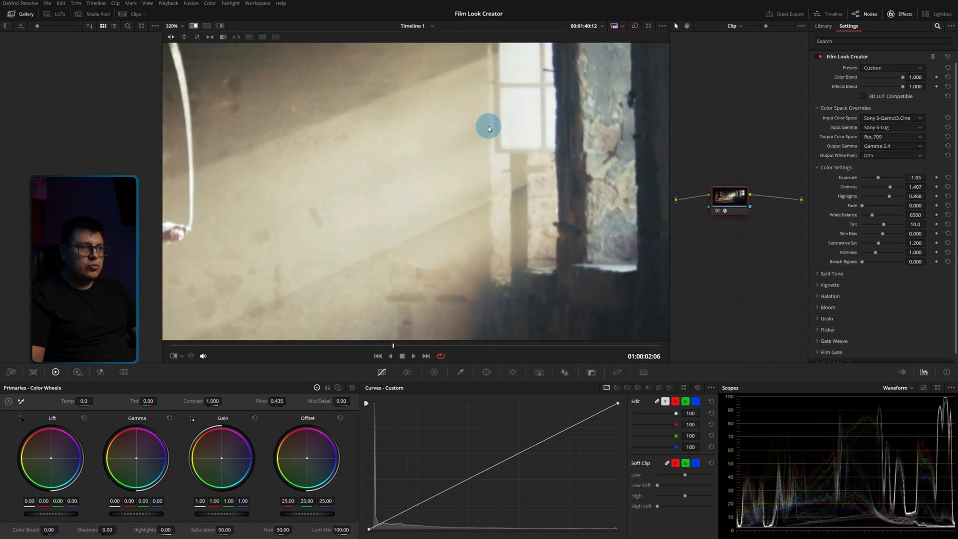
{"action": "scroll", "coordinate": [488, 126], "scroll_direction": "down", "scroll_amount": 1}
{"action": "left_click_drag", "start_coordinate": [884, 198], "coordinate": [915, 210]}
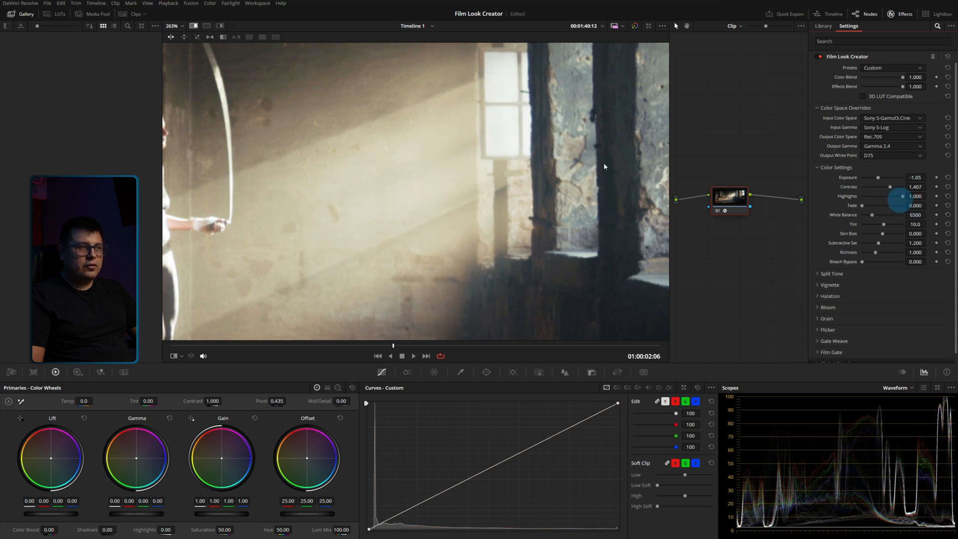
{"action": "key", "text": "shift+z"}
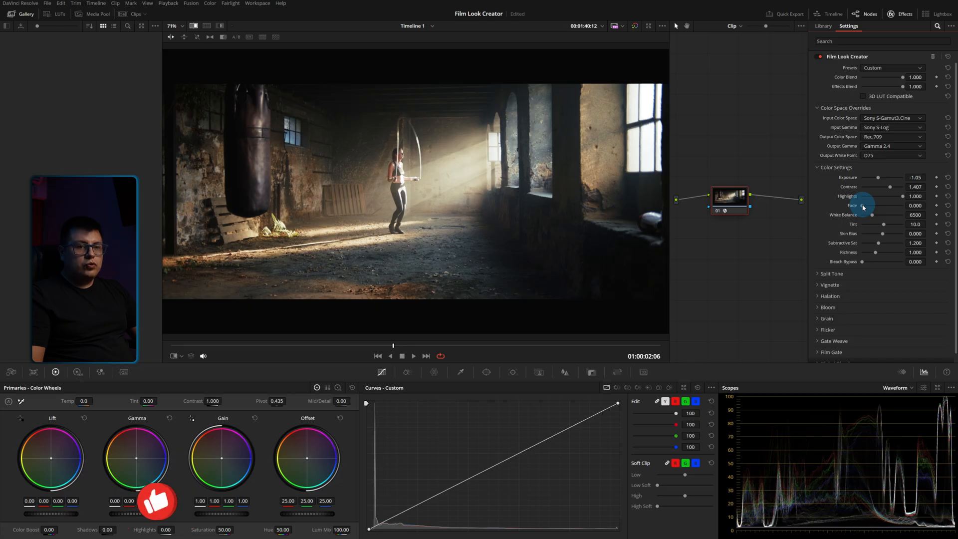
{"action": "left_click_drag", "start_coordinate": [864, 208], "coordinate": [920, 208]}
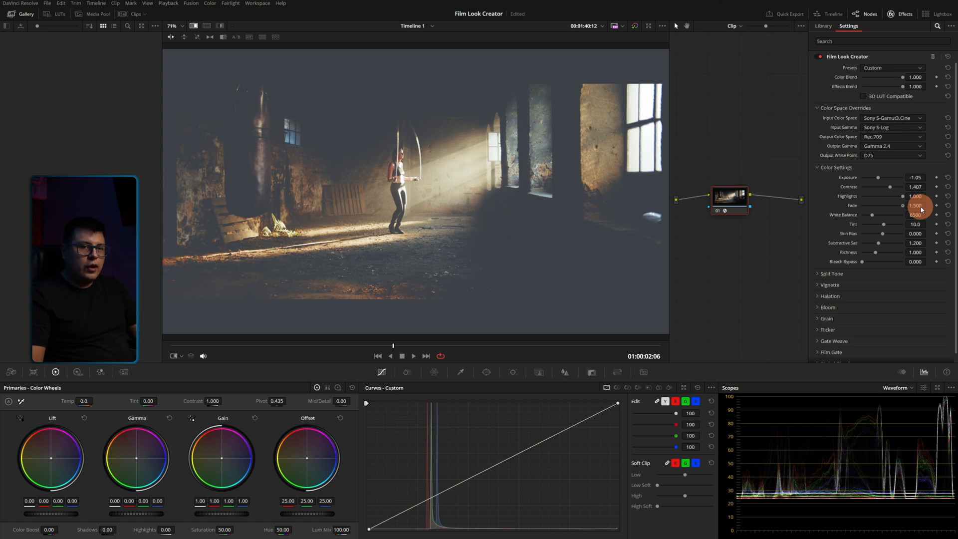
{"action": "left_click_drag", "start_coordinate": [898, 210], "coordinate": [872, 211]}
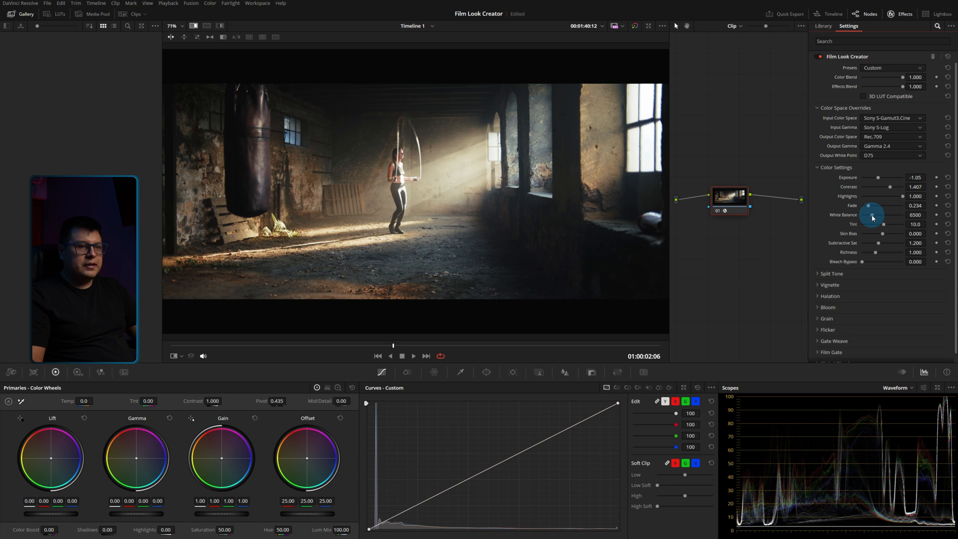
- Set White Balance to 5636, Tint to 29.0, Skin Bias to -0.431, Subtractive Sat to 0.909 and Richness to 2.422
{"action": "left_click_drag", "start_coordinate": [873, 219], "coordinate": [871, 219]}
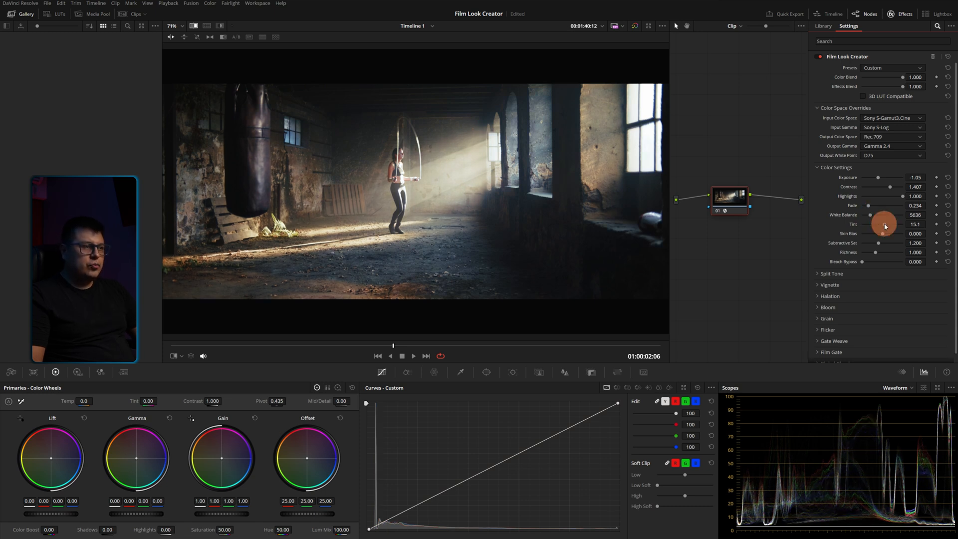
{"action": "left_click_drag", "start_coordinate": [886, 226], "coordinate": [887, 227]}
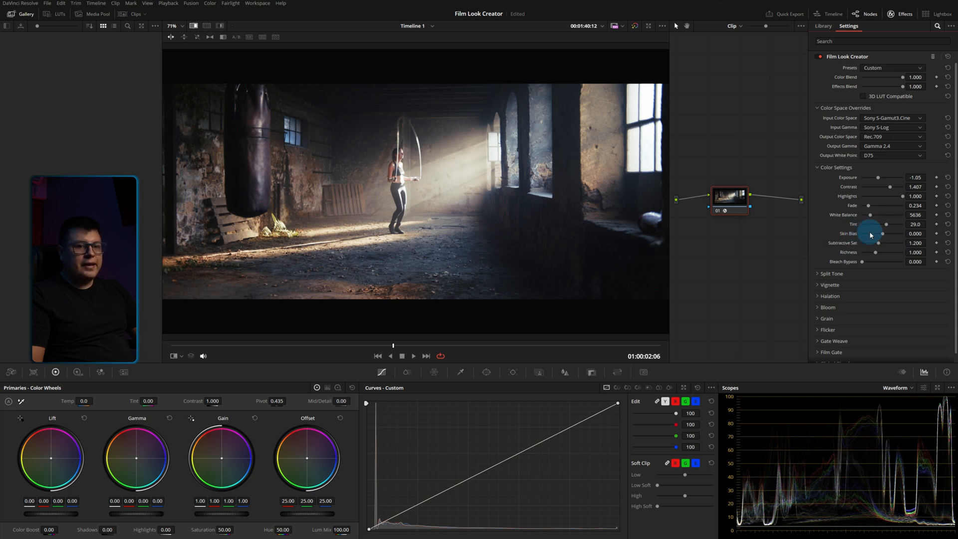
{"action": "left_click_drag", "start_coordinate": [883, 235], "coordinate": [895, 253]}
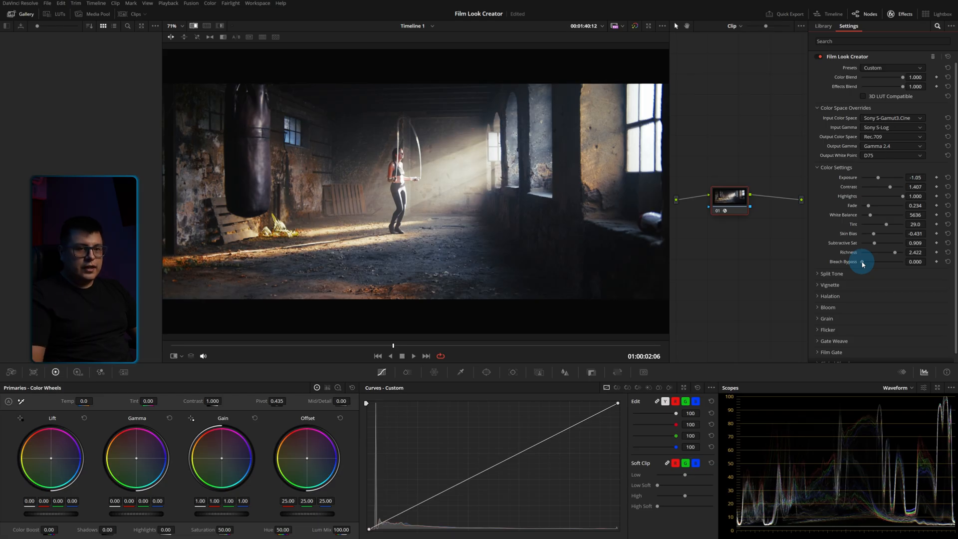
- Try Bleach Bypass at 1.000 and Subtractive Sat at 0, reset Bleach Bypass, and set Subtractive Sat to 0.963
{"action": "left_click_drag", "start_coordinate": [862, 261], "coordinate": [917, 268]}
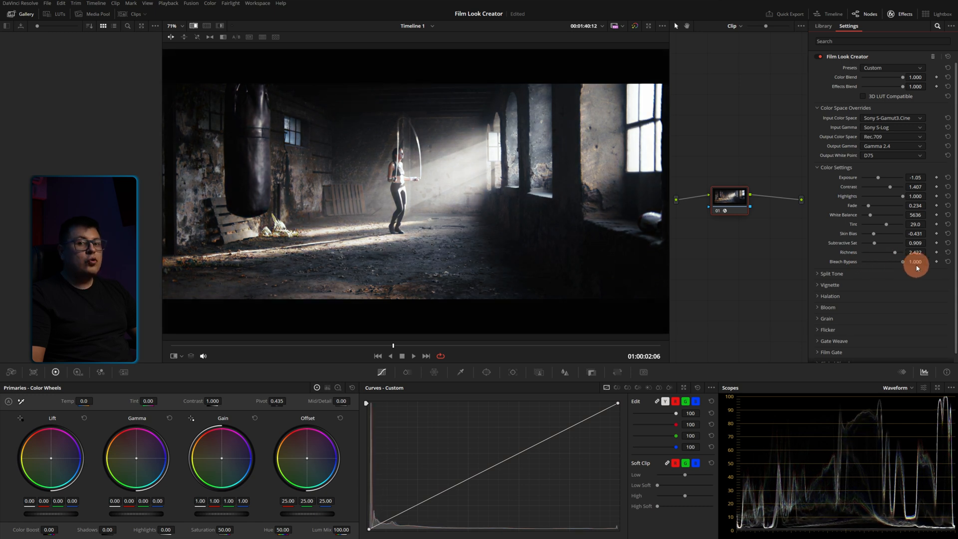
{"action": "left_click_drag", "start_coordinate": [916, 268], "coordinate": [863, 246]}
{"action": "double_click", "coordinate": [845, 262]}
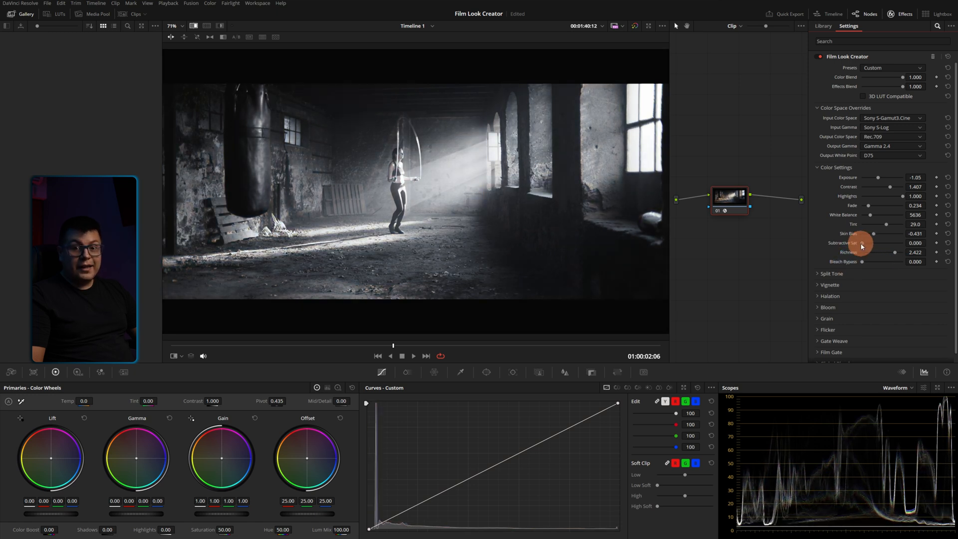
{"action": "double_click", "coordinate": [849, 243]}
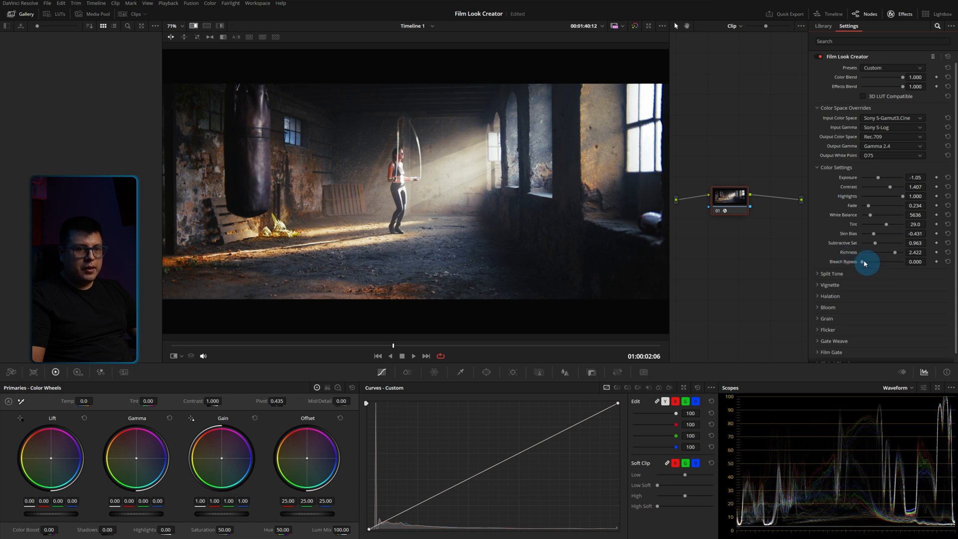
- Enable Split Tone with Amount 0.266, Hue Angle 125.5 and Pivot 0.294, and compare the shot with it off and on
{"action": "scroll", "coordinate": [824, 267], "scroll_direction": "down", "scroll_amount": 1}
{"action": "left_click", "coordinate": [824, 265]}
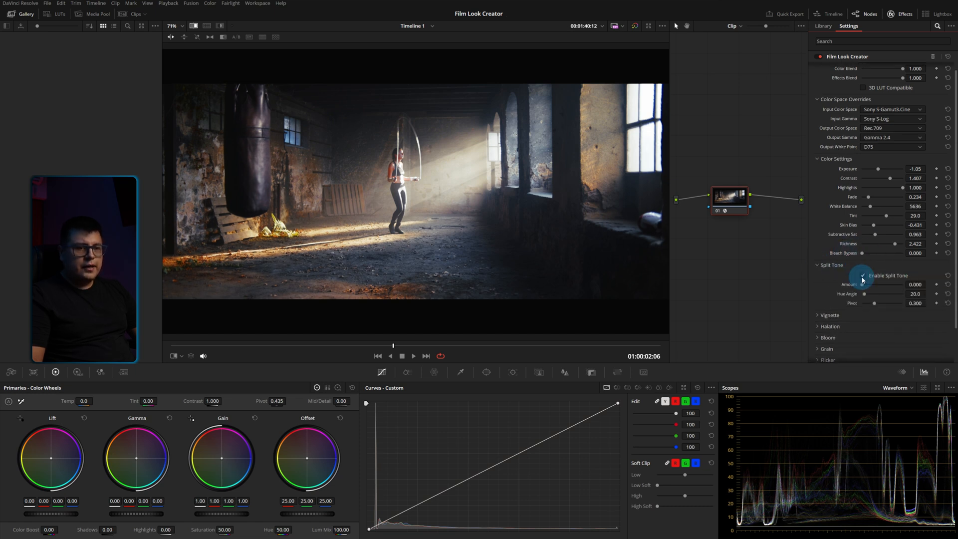
{"action": "mouse_move", "coordinate": [865, 287]}
{"action": "left_mouse_down"}
{"action": "mouse_move", "coordinate": [919, 291]}
{"action": "mouse_move", "coordinate": [868, 304]}
{"action": "mouse_move", "coordinate": [877, 297]}
{"action": "left_mouse_up"}
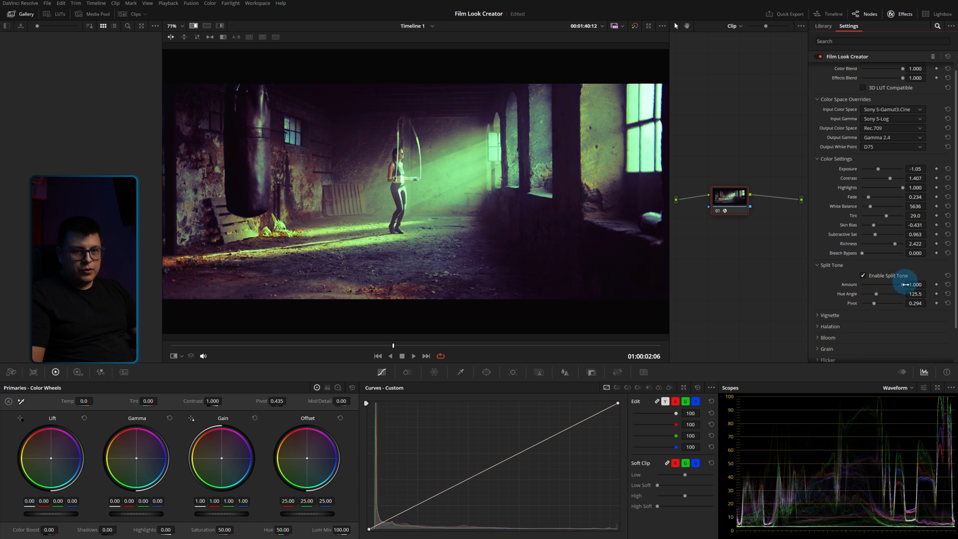
{"action": "left_click_drag", "start_coordinate": [905, 285], "coordinate": [873, 283]}
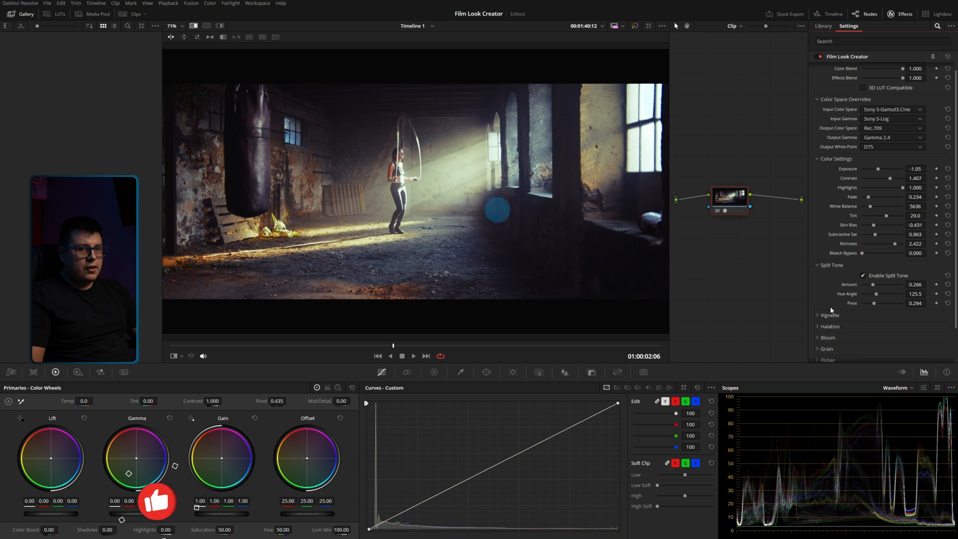
{"action": "left_click", "coordinate": [863, 276]}
{"action": "left_click", "coordinate": [864, 275]}
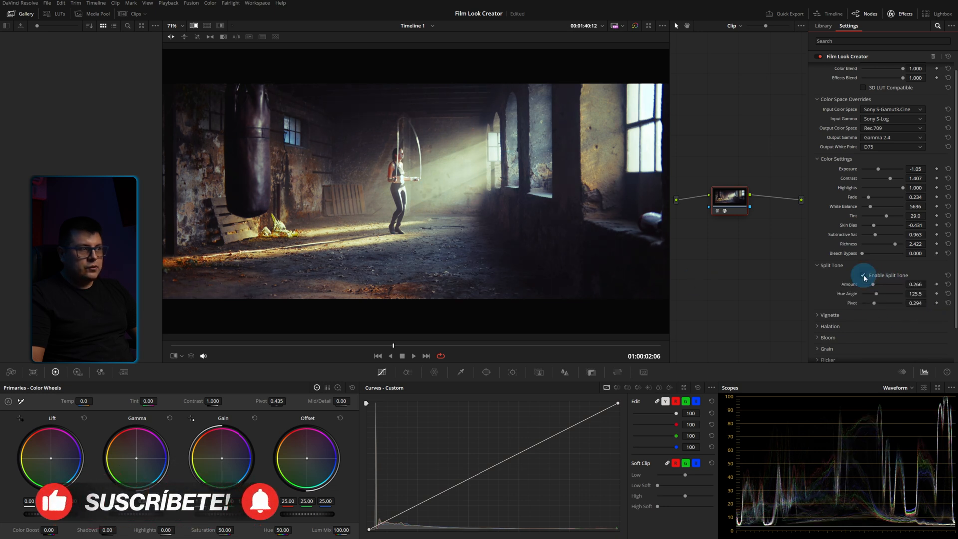
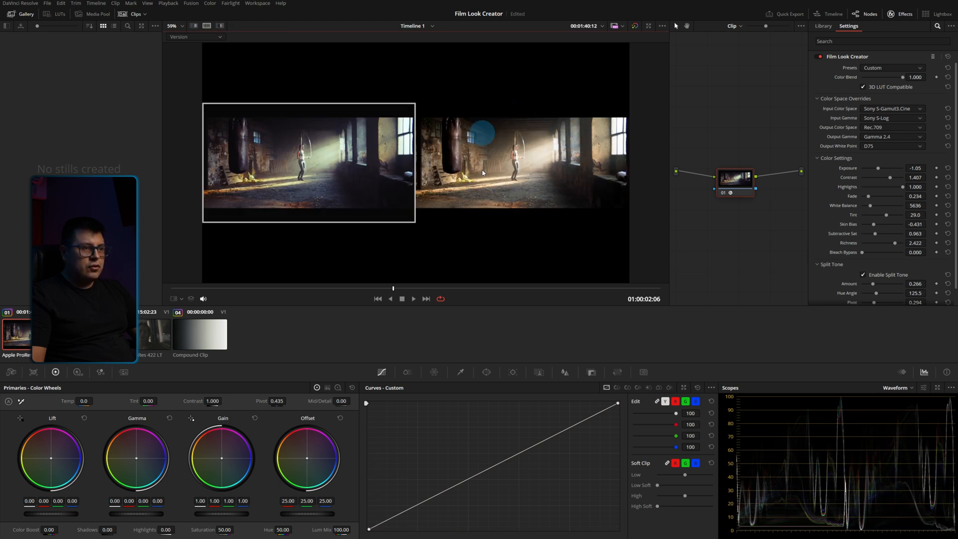
- View the two grade versions side by side in full screen and play the clip from near its start
{"action": "key", "text": "ctrl+f"}
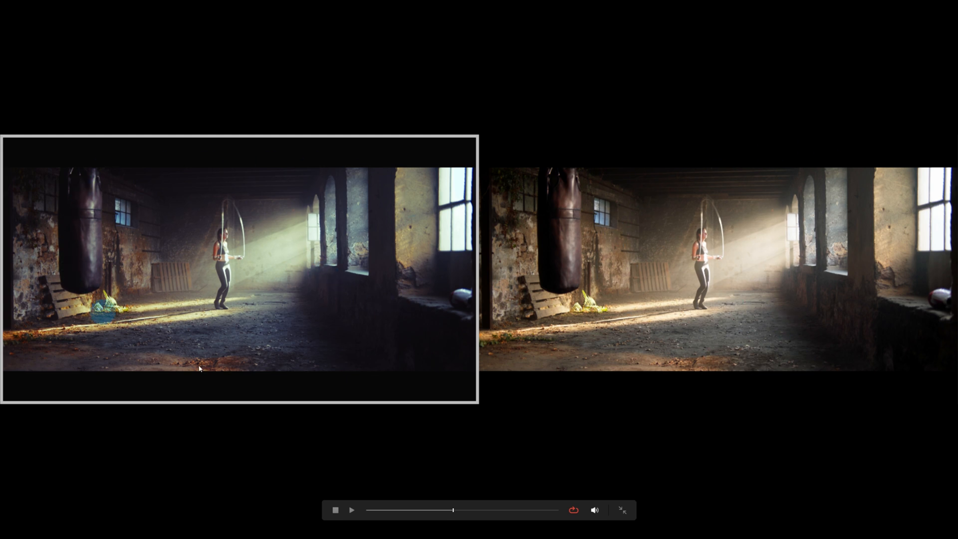
{"action": "left_click", "coordinate": [378, 509]}
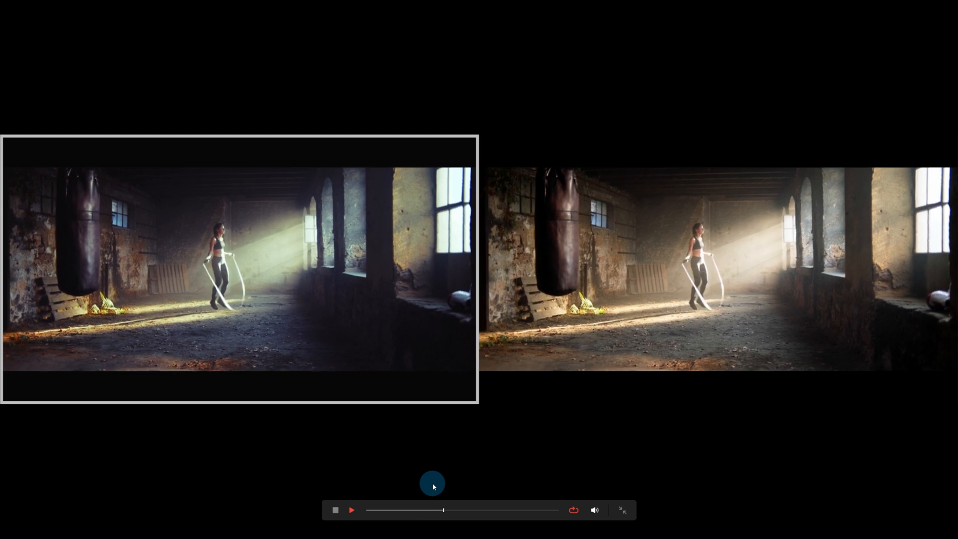
- Stop playback, leave the full-screen split view, and add a new ungraded colour grading version of the gym clip
{"action": "key", "text": "space"}
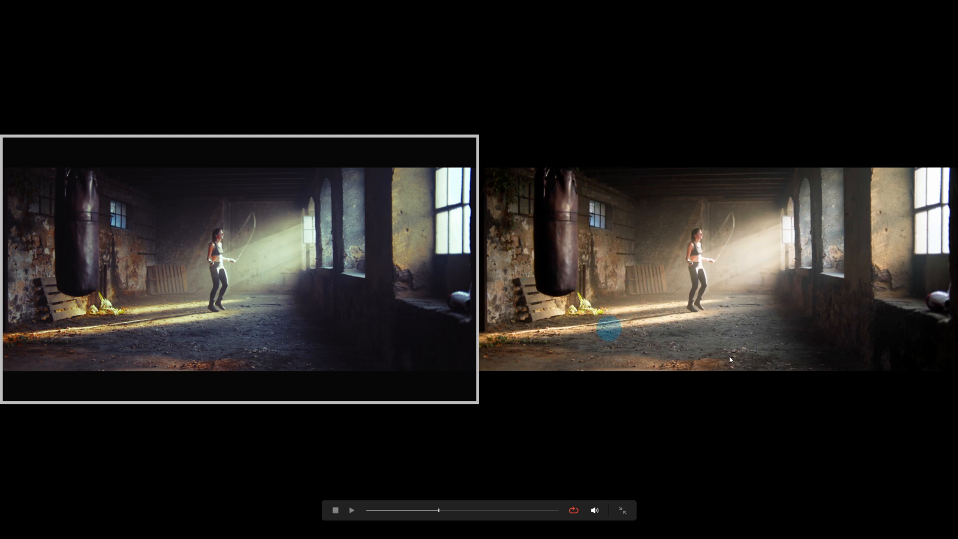
{"action": "key", "text": "Escape"}
{"action": "left_click", "coordinate": [207, 26]}
{"action": "left_click_drag", "start_coordinate": [730, 173], "coordinate": [730, 177]}
{"action": "key", "text": "ctrl+y"}
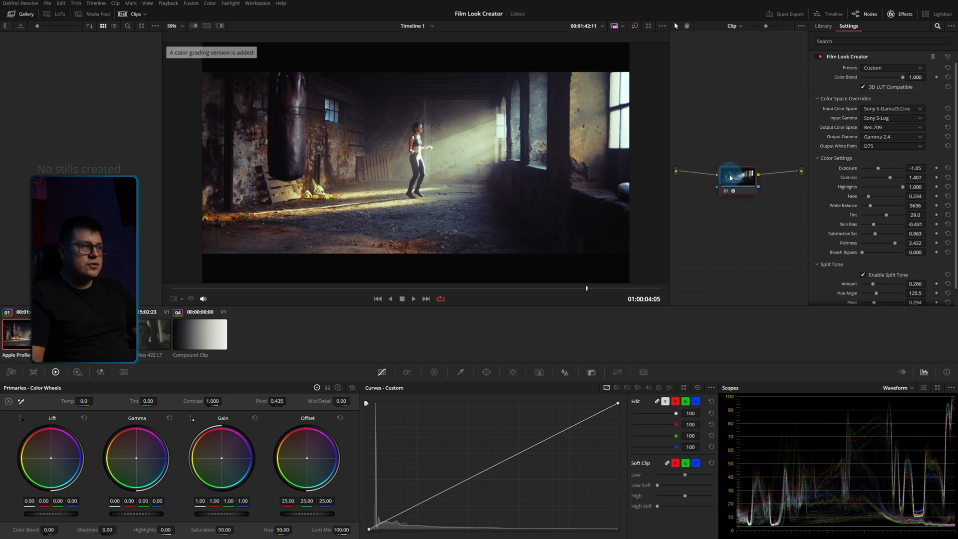
{"action": "key", "text": "ctrl+b"}
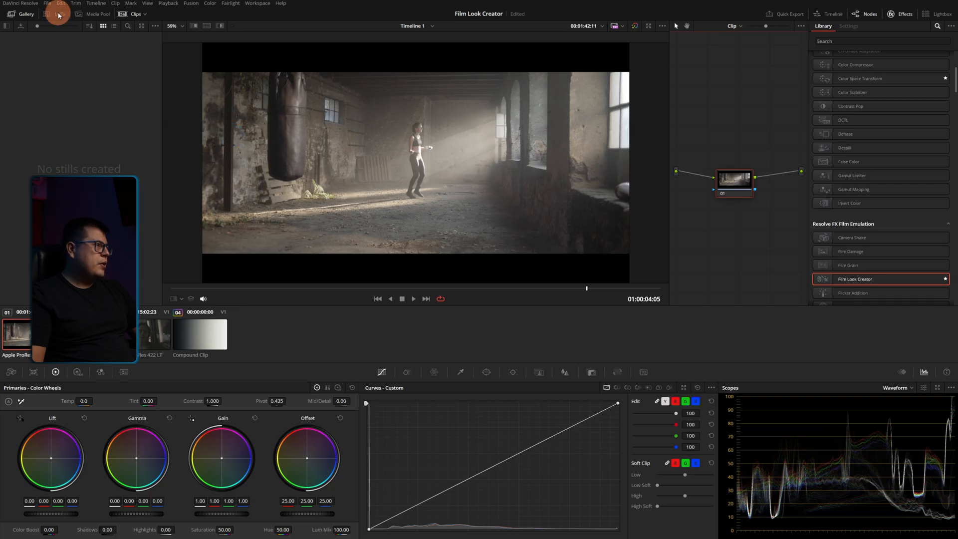
- Open the LUT library's file location and copy the exported 33 Point Cube file from the Desktop folder
{"action": "left_click", "coordinate": [58, 16]}
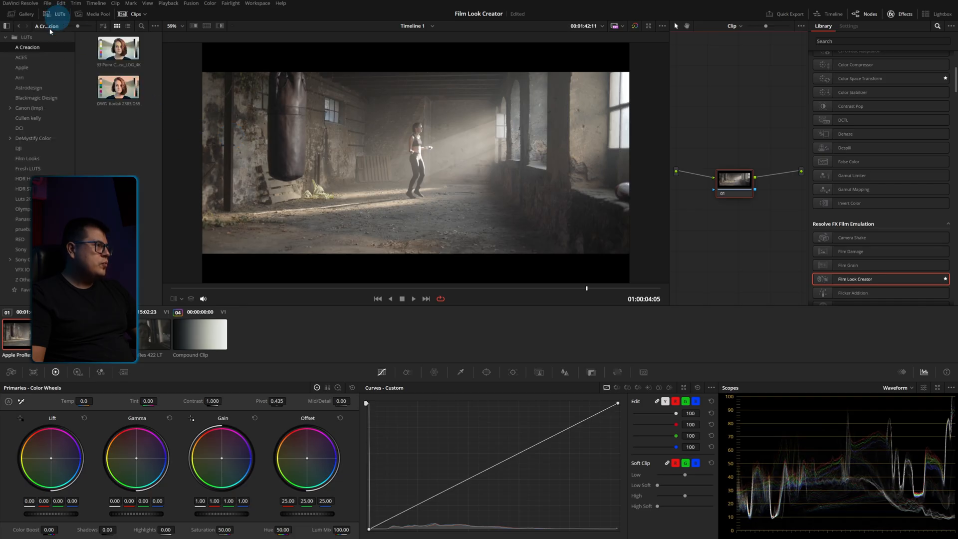
{"action": "right_click", "coordinate": [45, 44]}
{"action": "left_click", "coordinate": [50, 52]}
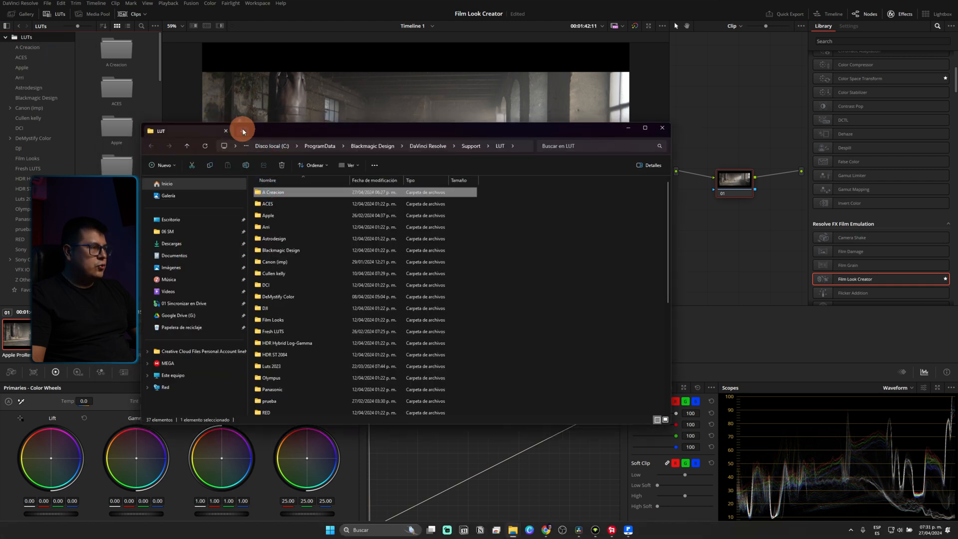
{"action": "left_click", "coordinate": [243, 131]}
{"action": "left_click", "coordinate": [190, 219]}
{"action": "left_click", "coordinate": [284, 203]}
{"action": "left_click_drag", "start_coordinate": [273, 218], "coordinate": [308, 198]}
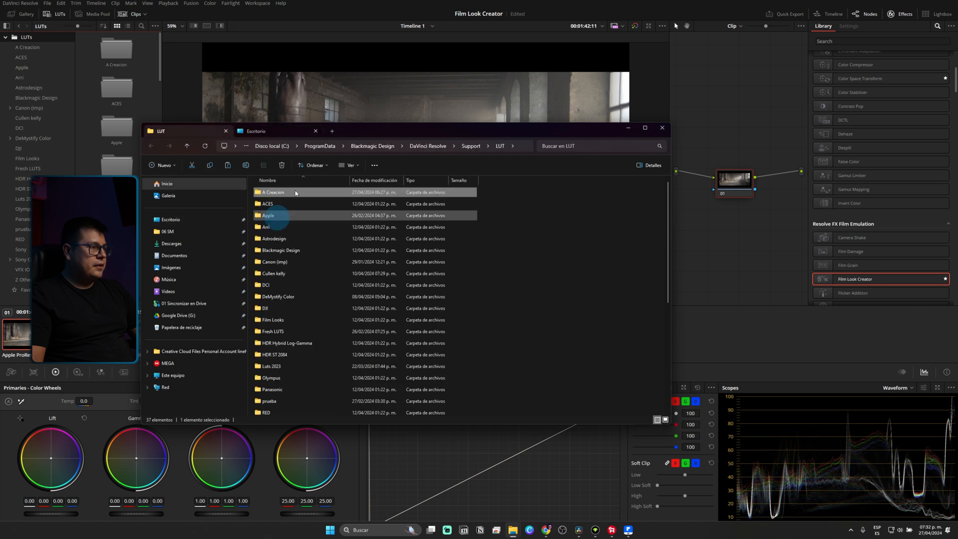
- Paste the 33 Point Cube file into the A Creacion LUT folder, close the file window and refresh the LUT library
{"action": "double_click", "coordinate": [276, 196]}
{"action": "left_click", "coordinate": [323, 261]}
{"action": "key", "text": "ctrl+v"}
{"action": "left_click", "coordinate": [187, 233]}
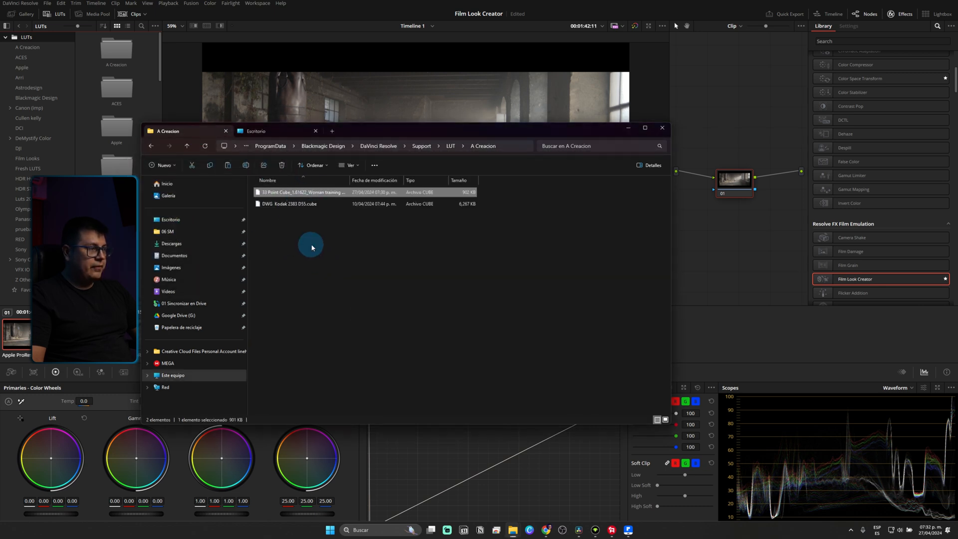
{"action": "left_click", "coordinate": [663, 127]}
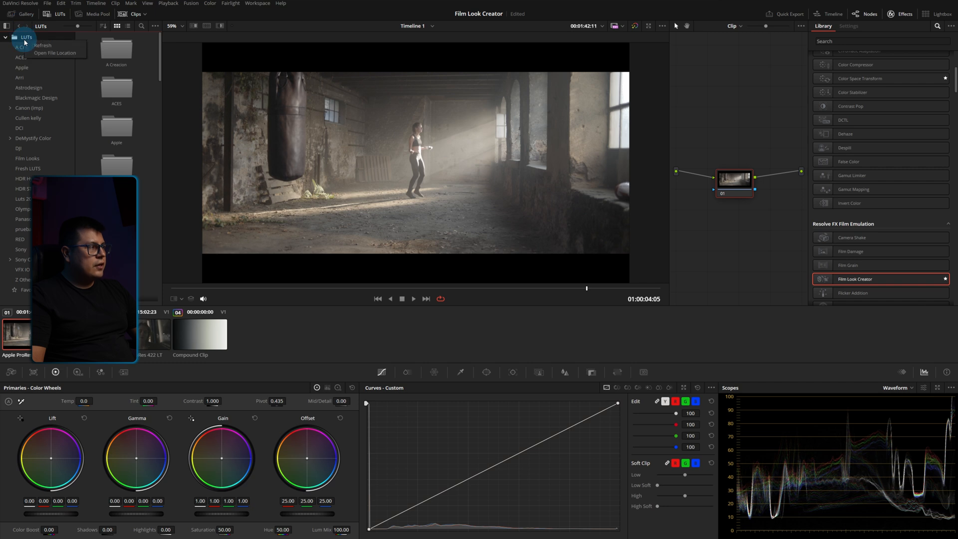
{"action": "left_click", "coordinate": [42, 46]}
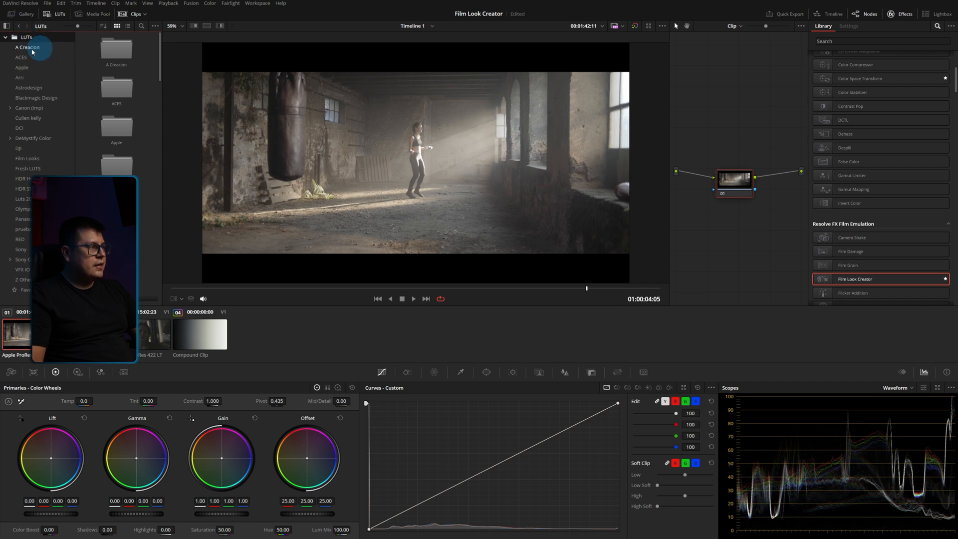
- Apply the 33 Point Cube LUT from A Creacion to node 01 and compare the three grade versions side by side in full screen
{"action": "left_click", "coordinate": [32, 50]}
{"action": "left_click_drag", "start_coordinate": [114, 49], "coordinate": [739, 176]}
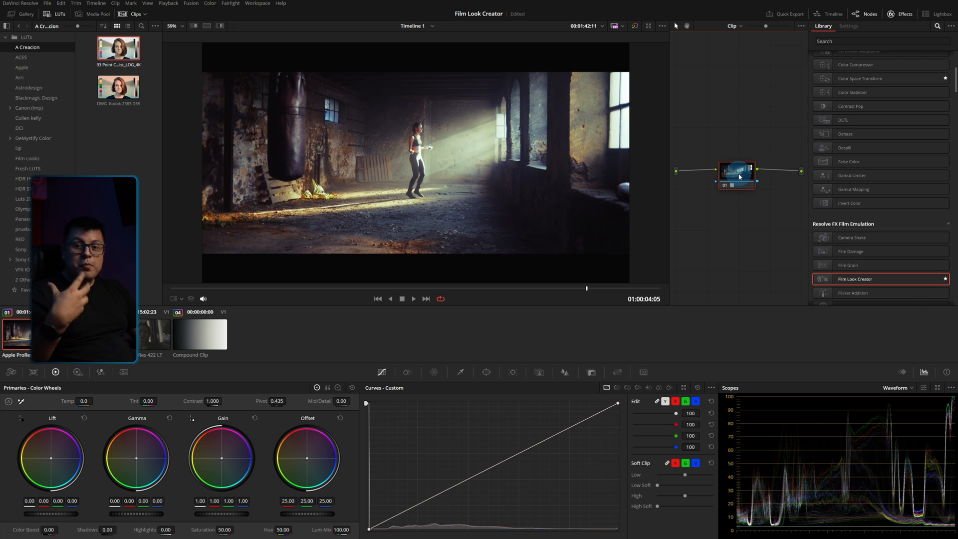
{"action": "left_click", "coordinate": [207, 25]}
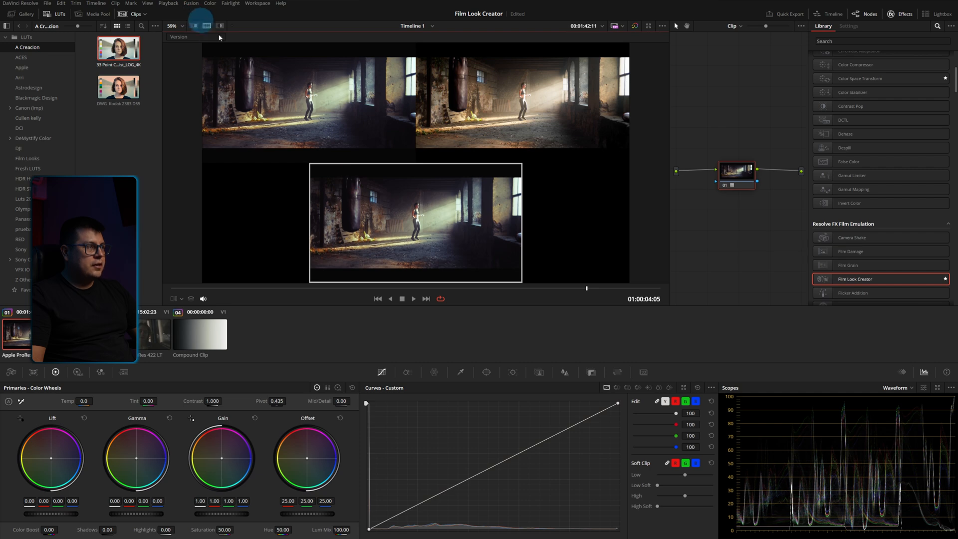
{"action": "key", "text": "ctrl+f"}
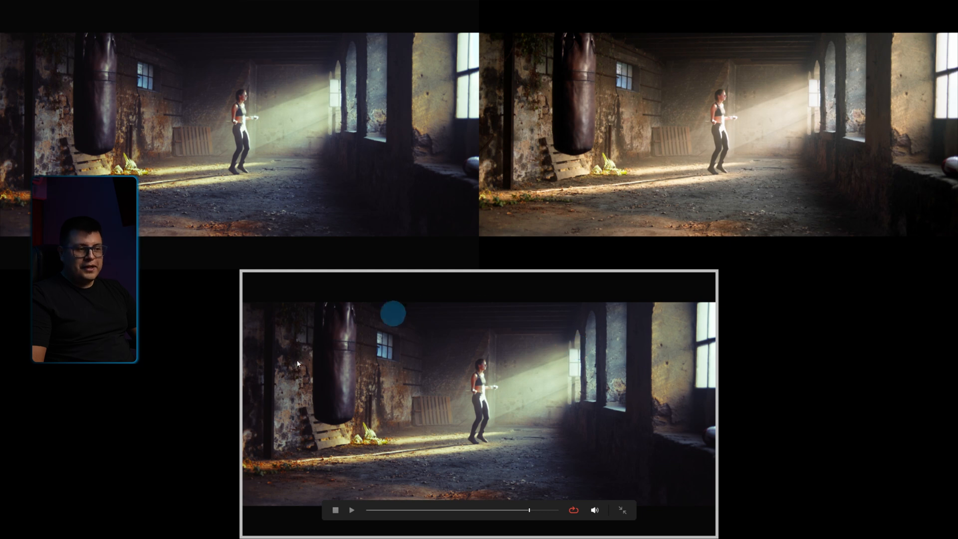
{"action": "key", "text": "ctrl+f"}
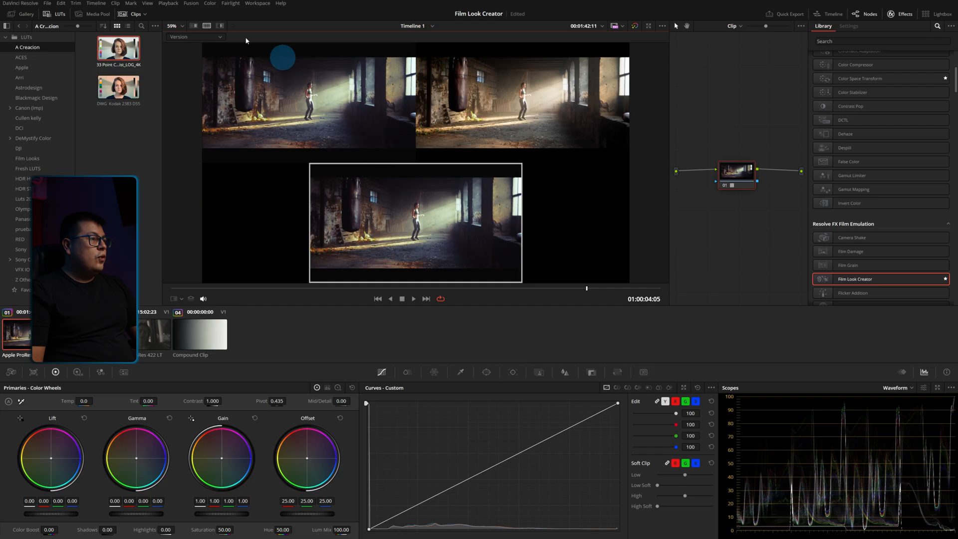
{"action": "left_click", "coordinate": [208, 27]}
- Try the Film Look Creator's Vignette with Amount and Size at 1.000, and turn it off again
{"action": "left_click_drag", "start_coordinate": [734, 178], "coordinate": [734, 179]}
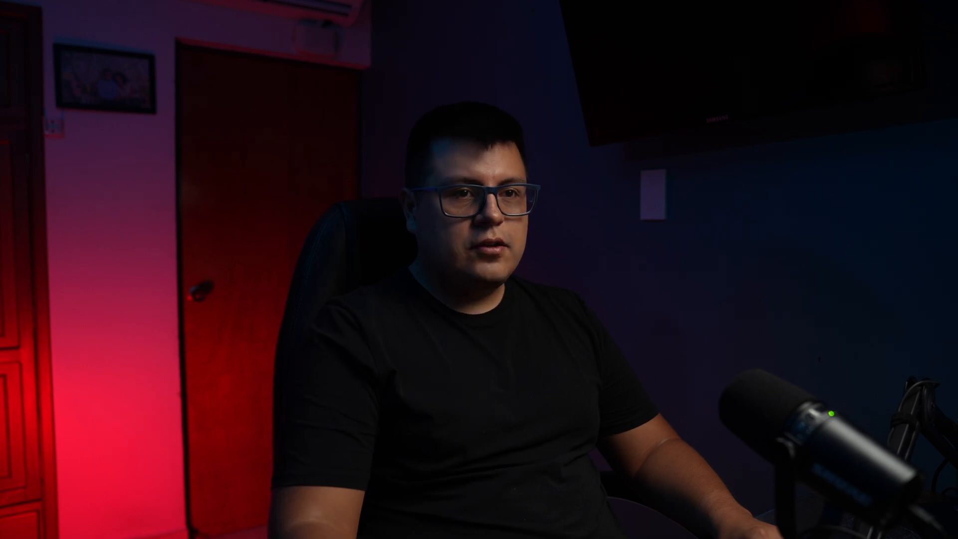
{"action": "left_click", "coordinate": [821, 238]}
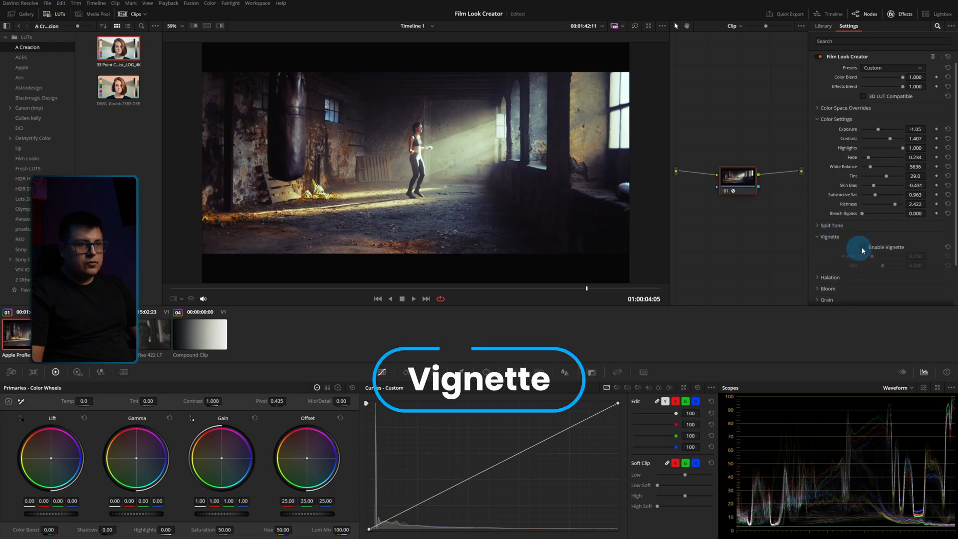
{"action": "left_click", "coordinate": [863, 248]}
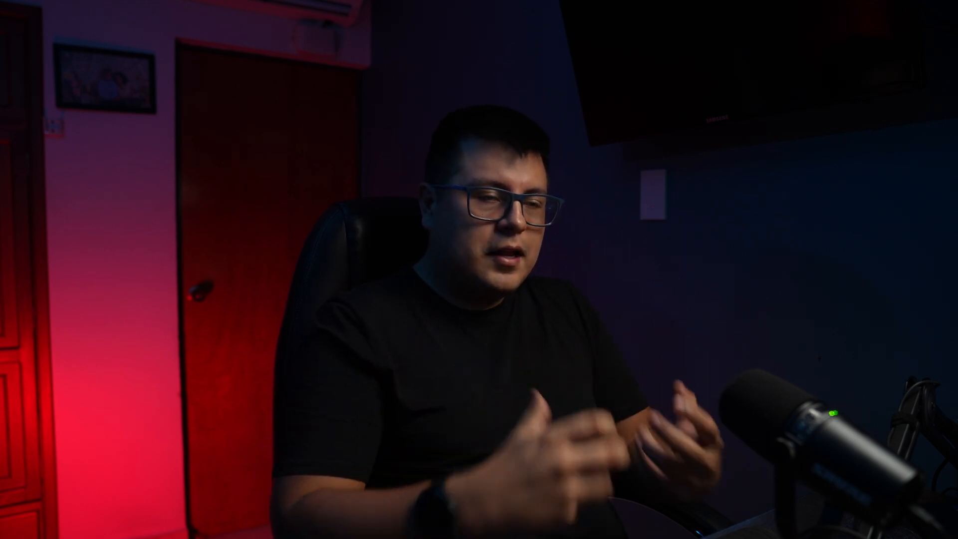
{"action": "left_click", "coordinate": [860, 248]}
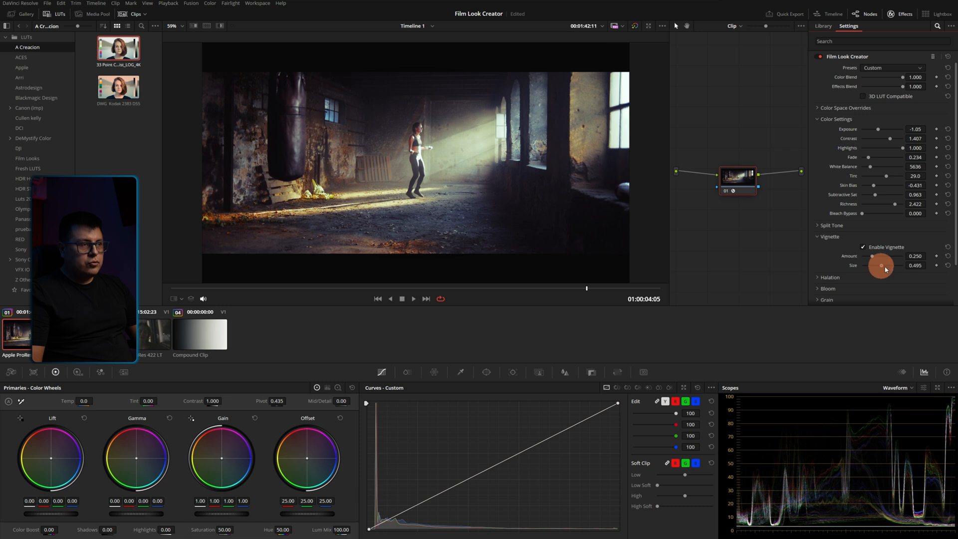
{"action": "mouse_move", "coordinate": [886, 270]}
{"action": "left_mouse_down"}
{"action": "mouse_move", "coordinate": [869, 266]}
{"action": "mouse_move", "coordinate": [901, 266]}
{"action": "mouse_move", "coordinate": [867, 266]}
{"action": "mouse_move", "coordinate": [885, 267]}
{"action": "left_mouse_up"}
{"action": "left_click_drag", "start_coordinate": [873, 256], "coordinate": [918, 273]}
{"action": "scroll", "coordinate": [874, 252], "scroll_direction": "down", "scroll_amount": 3}
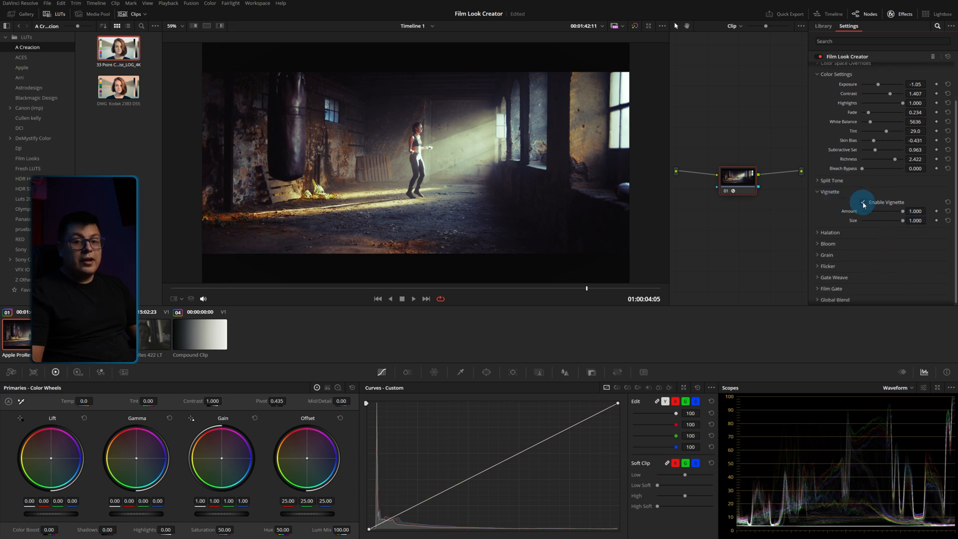
{"action": "left_click", "coordinate": [863, 202]}
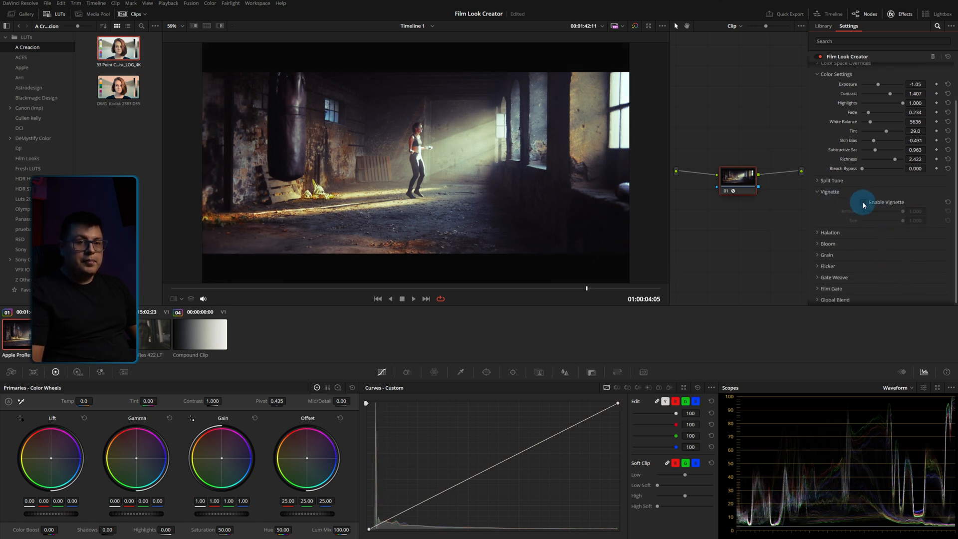
- Zoom in on the woman, compare Halation off and on, and try it with Amount 1.000 and Radius 4.86
{"action": "left_click", "coordinate": [824, 233]}
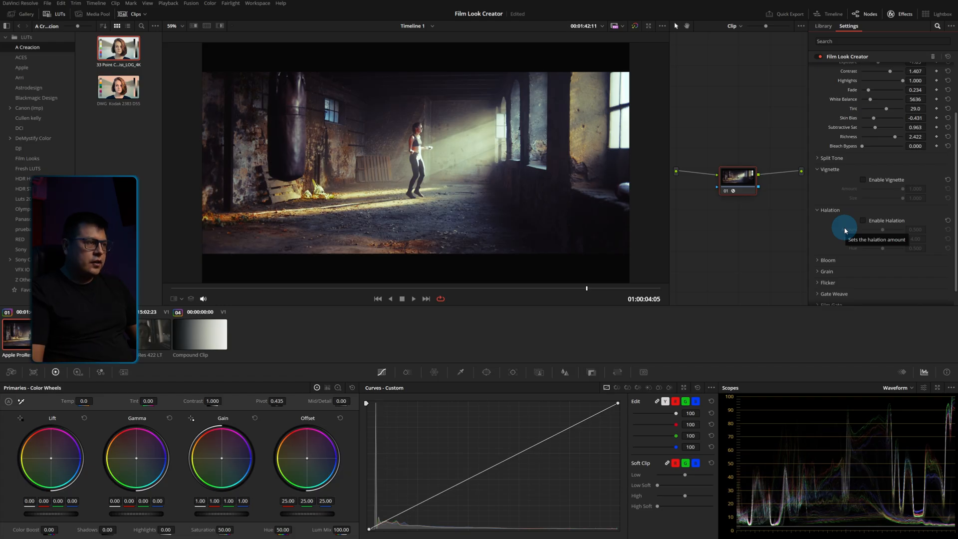
{"action": "scroll", "coordinate": [427, 169], "scroll_direction": "up", "scroll_amount": 6}
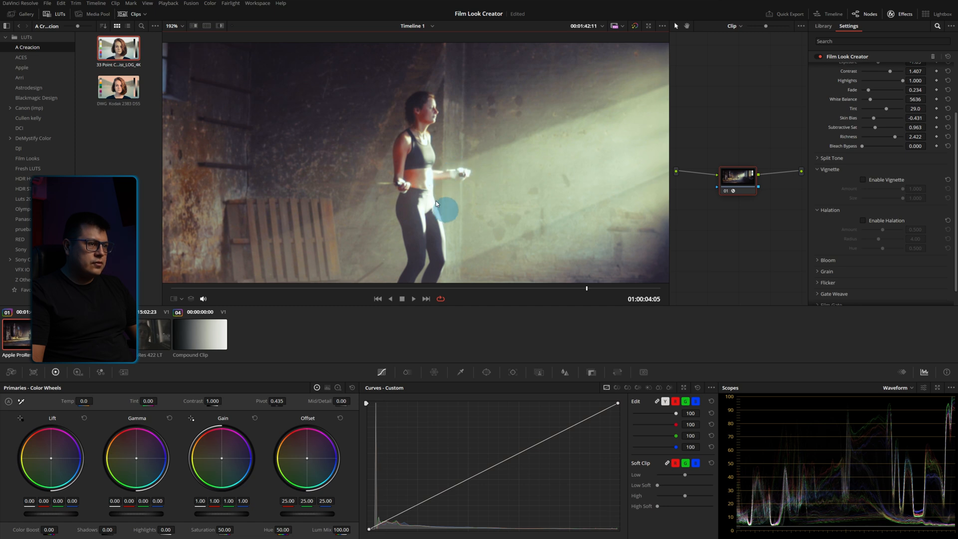
{"action": "left_click", "coordinate": [863, 222]}
{"action": "left_click", "coordinate": [864, 221]}
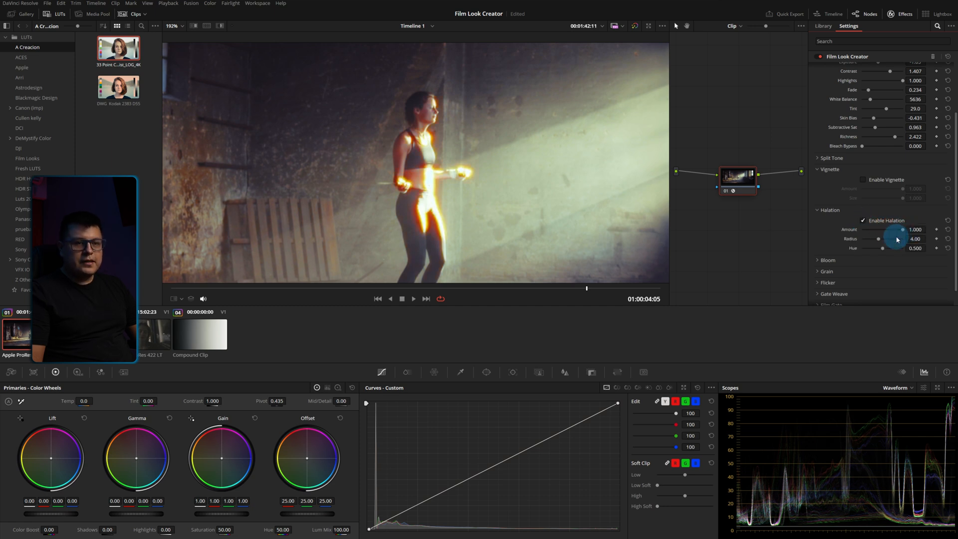
{"action": "mouse_move", "coordinate": [874, 242]}
{"action": "left_mouse_down"}
{"action": "mouse_move", "coordinate": [862, 241]}
{"action": "mouse_move", "coordinate": [900, 243]}
{"action": "mouse_move", "coordinate": [870, 244]}
{"action": "mouse_move", "coordinate": [882, 242]}
{"action": "left_mouse_up"}
- Try Halation Hue from its minimum to 1.000, set Hue to 0.826 and Amount to 0.055, and disable Halation
{"action": "left_click", "coordinate": [883, 249]}
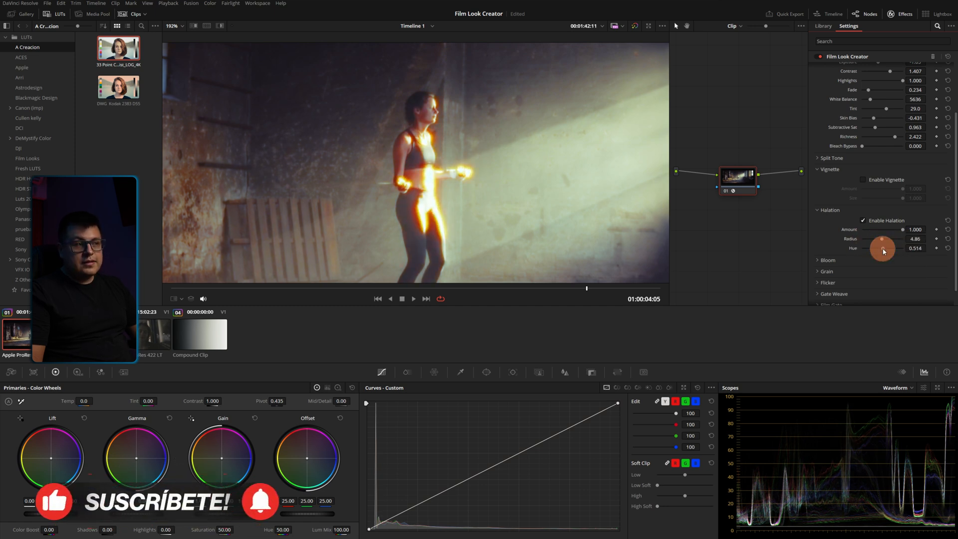
{"action": "left_click_drag", "start_coordinate": [873, 252], "coordinate": [862, 255]}
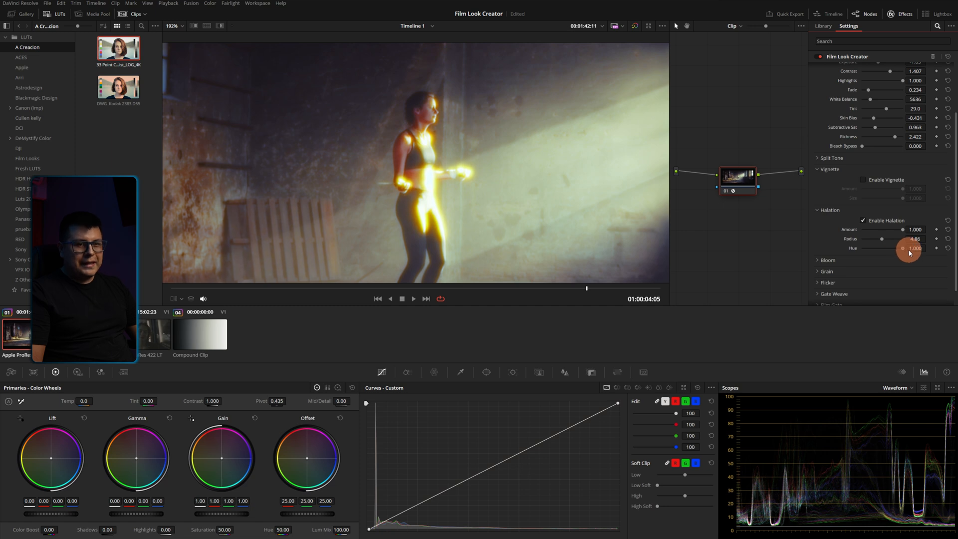
{"action": "mouse_move", "coordinate": [910, 252]}
{"action": "left_mouse_down"}
{"action": "mouse_move", "coordinate": [887, 253]}
{"action": "mouse_move", "coordinate": [898, 254]}
{"action": "left_mouse_up"}
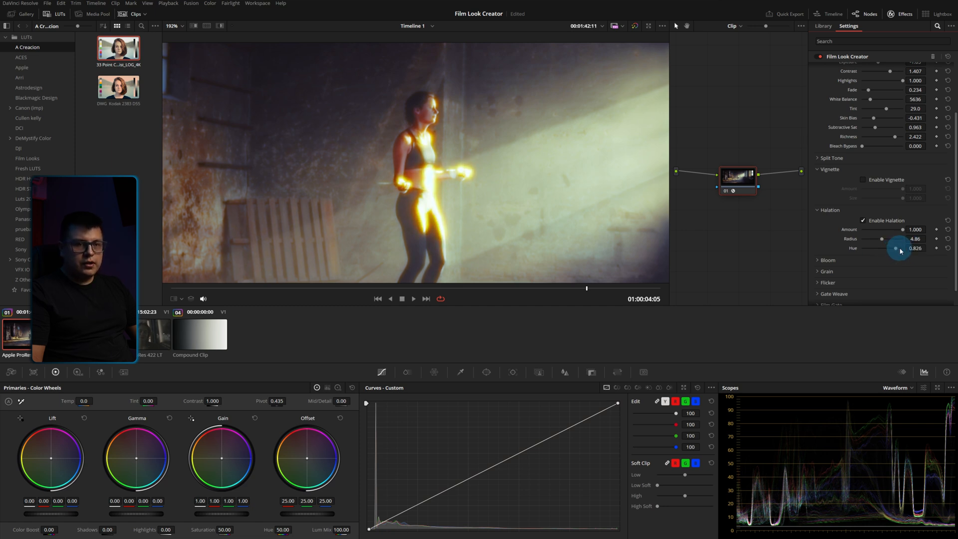
{"action": "left_click_drag", "start_coordinate": [895, 232], "coordinate": [864, 236]}
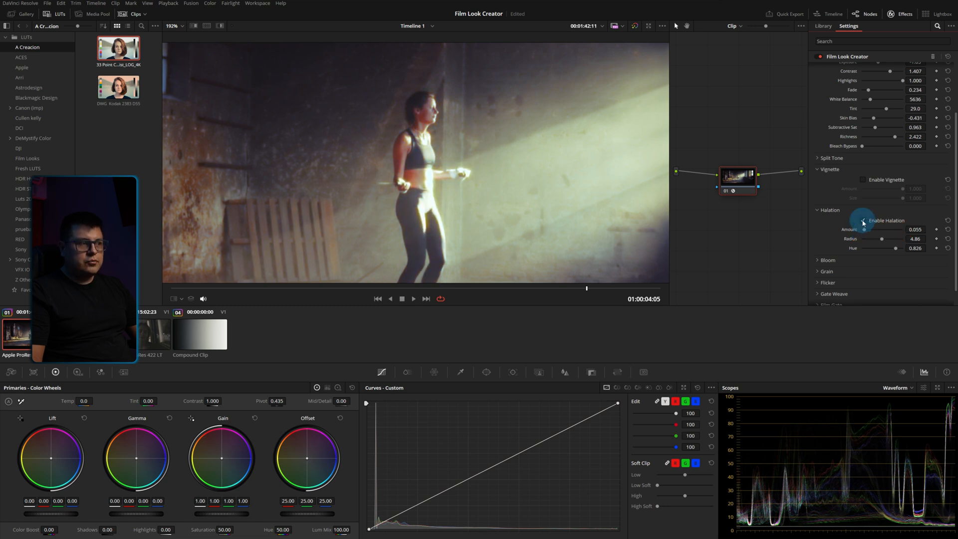
{"action": "left_click", "coordinate": [863, 221]}
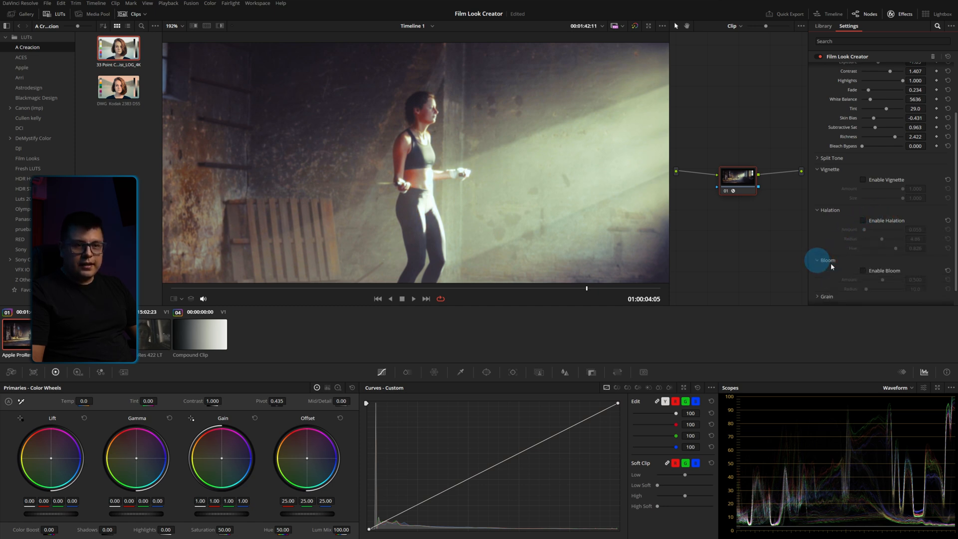
- Compare the shot with Bloom off and on, and try it with Amount 1.000 and Radius 100.0
{"action": "scroll", "coordinate": [868, 243], "scroll_direction": "down", "scroll_amount": 2}
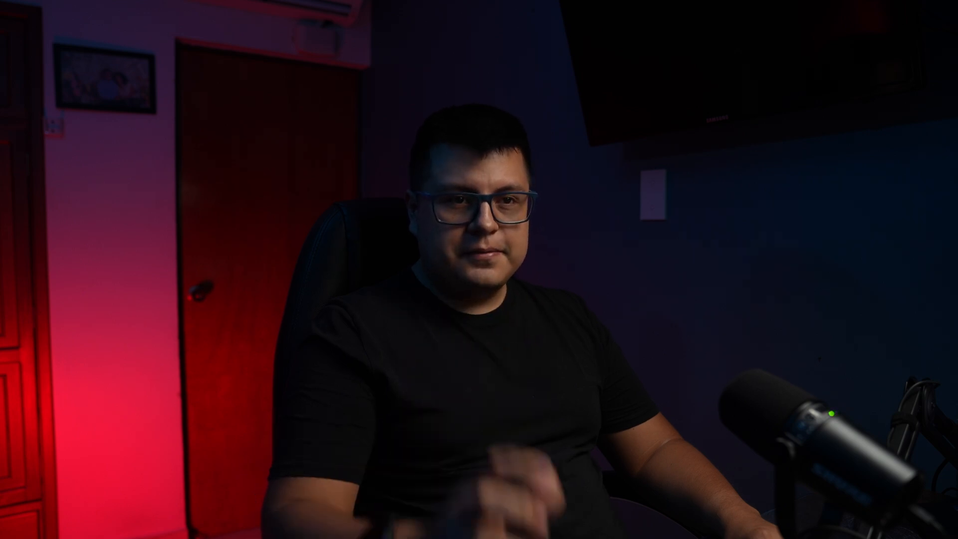
{"action": "left_click", "coordinate": [861, 233]}
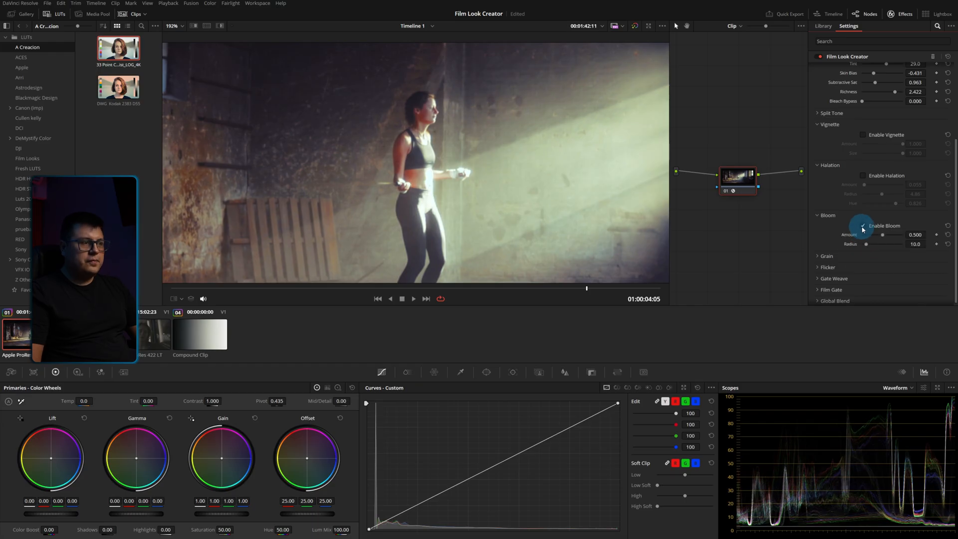
{"action": "left_click", "coordinate": [863, 227]}
{"action": "left_click", "coordinate": [862, 227]}
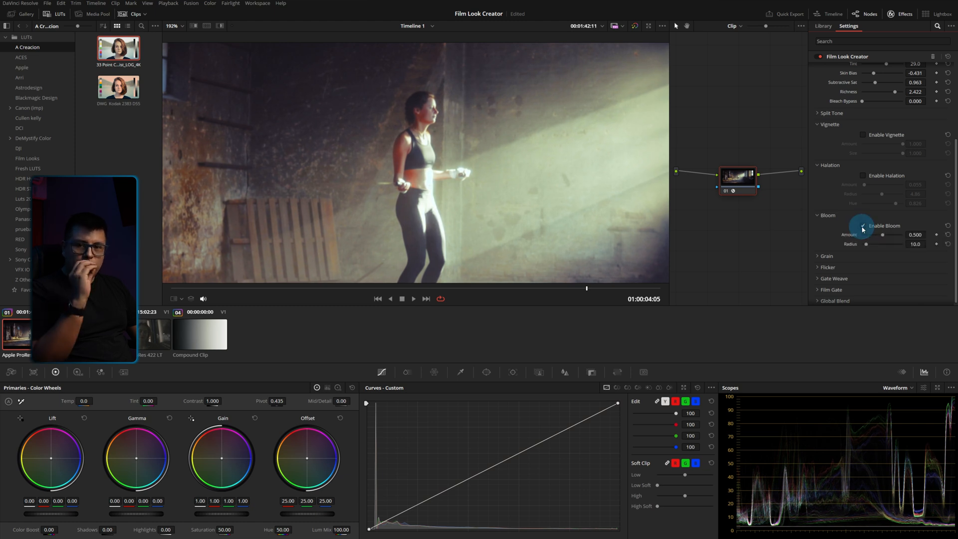
{"action": "left_click_drag", "start_coordinate": [882, 234], "coordinate": [914, 241]}
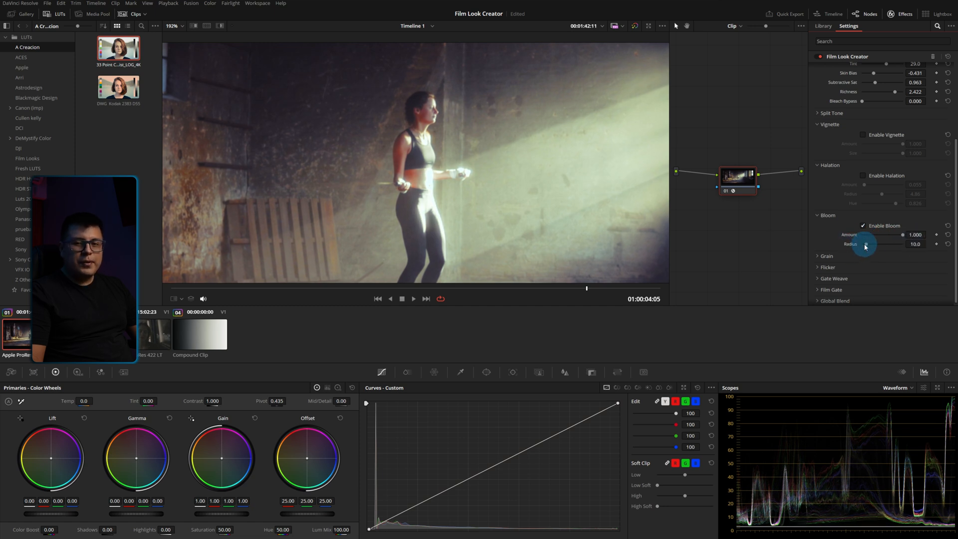
{"action": "left_click_drag", "start_coordinate": [867, 247], "coordinate": [915, 253]}
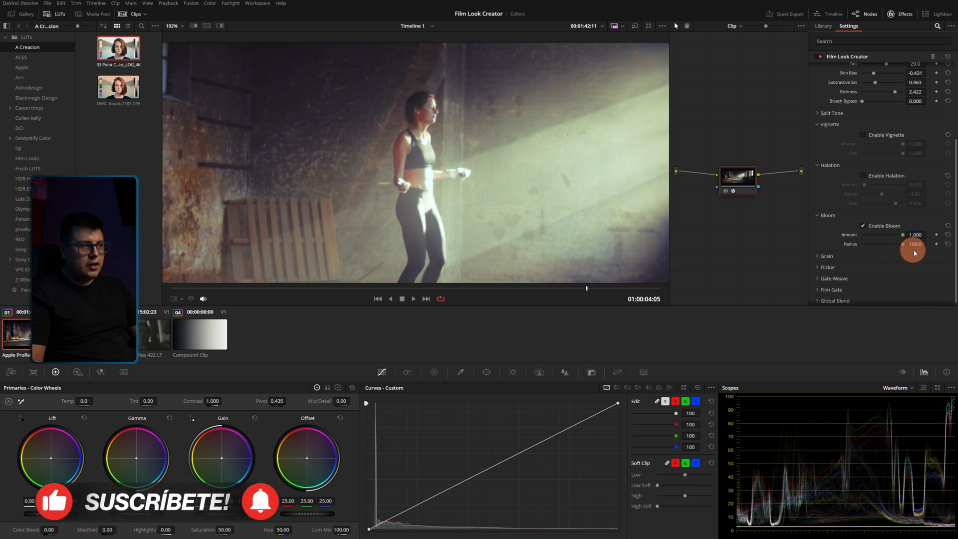
- Compare the strong Bloom off and on, reduce Radius to 79.8 and Amount to 0.064, and disable Bloom
{"action": "left_click", "coordinate": [863, 226]}
{"action": "left_click", "coordinate": [863, 226]}
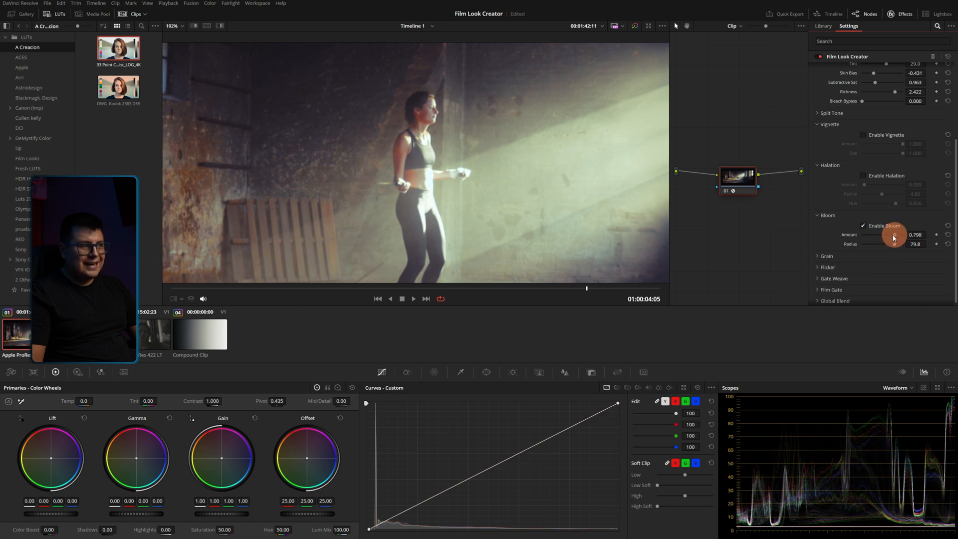
{"action": "left_click_drag", "start_coordinate": [886, 241], "coordinate": [866, 245]}
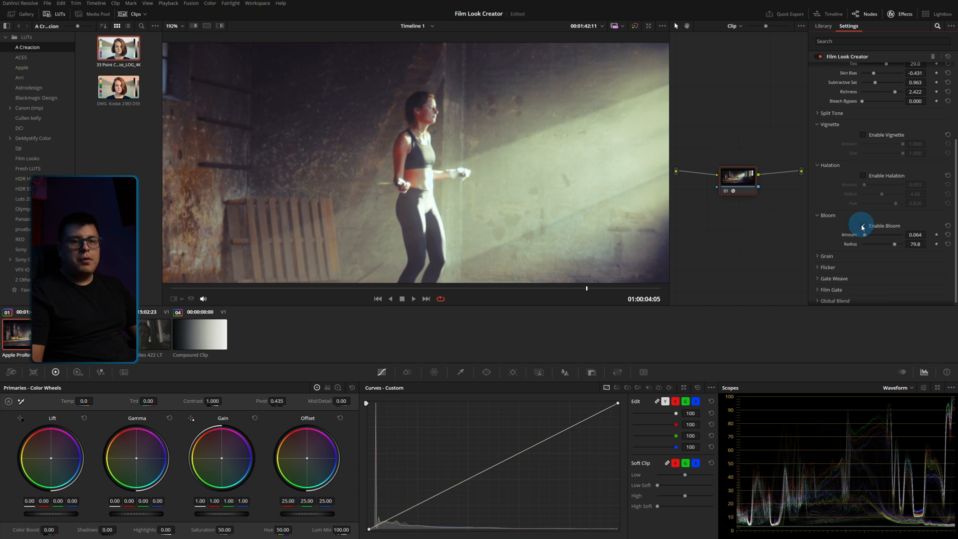
{"action": "left_click", "coordinate": [863, 226]}
- Enable Grain with the 65mm preset and compare the zoomed-in shot with grain off and on
{"action": "left_click", "coordinate": [823, 253]}
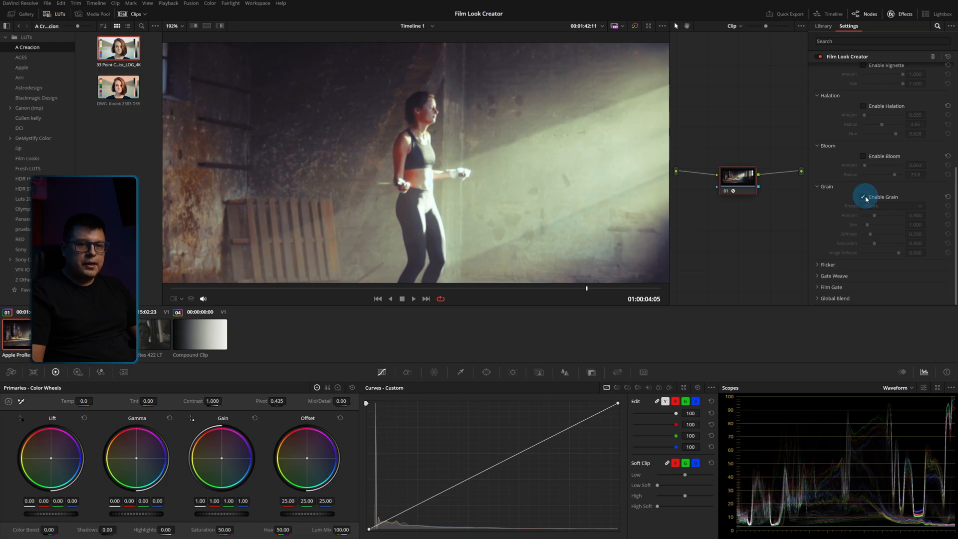
{"action": "left_click", "coordinate": [884, 206]}
{"action": "left_click", "coordinate": [870, 216]}
{"action": "scroll", "coordinate": [466, 119], "scroll_direction": "up", "scroll_amount": 5}
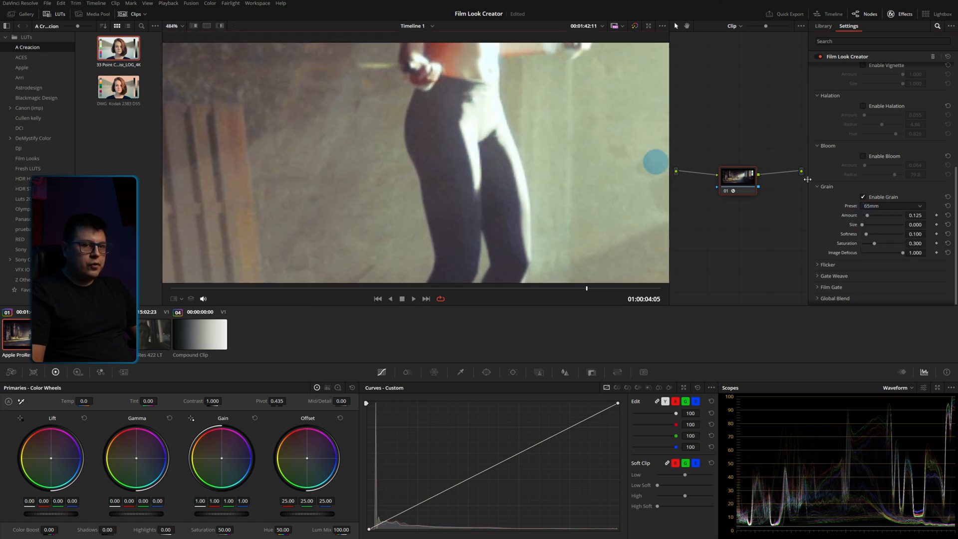
{"action": "left_click", "coordinate": [864, 198]}
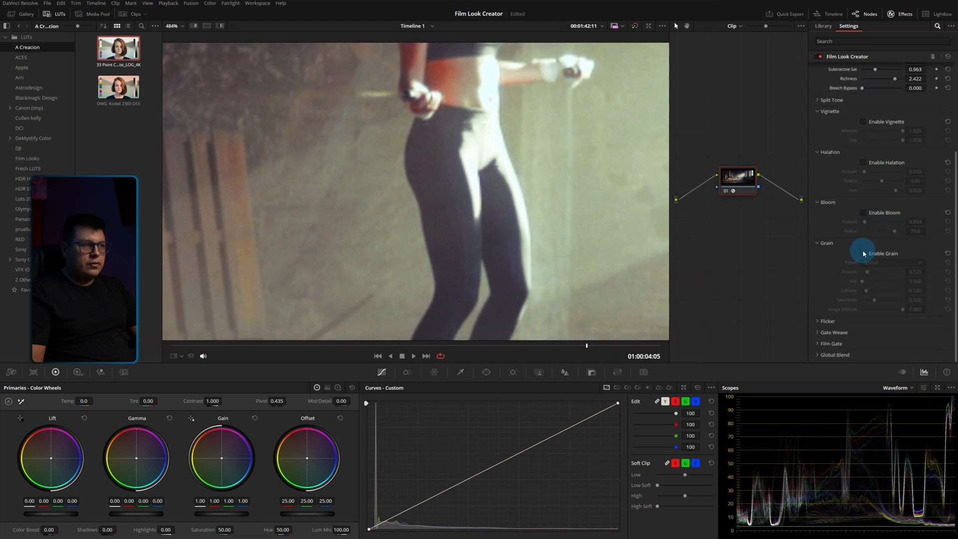
{"action": "left_click", "coordinate": [863, 254]}
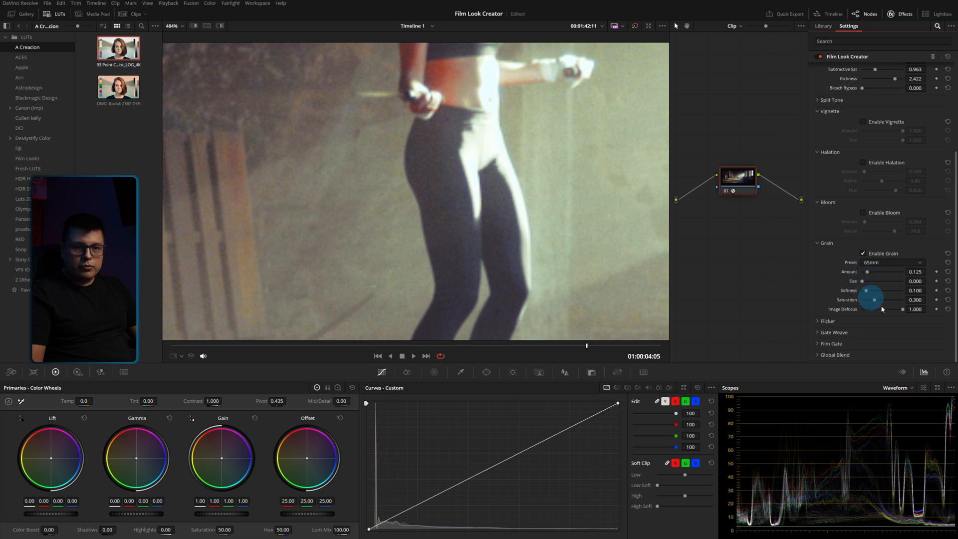
- Try grain Amount at 0.175 and 0.440, test a larger Size, and vary Saturation between 0.128 and 0.211
{"action": "left_click", "coordinate": [870, 263]}
{"action": "left_click", "coordinate": [876, 265]}
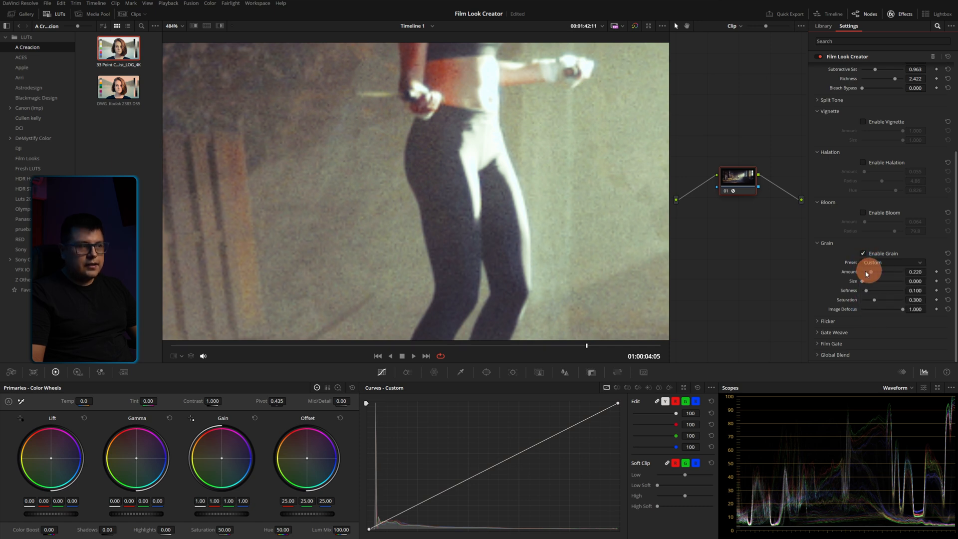
{"action": "mouse_move", "coordinate": [879, 273]}
{"action": "left_mouse_down"}
{"action": "mouse_move", "coordinate": [920, 272]}
{"action": "mouse_move", "coordinate": [862, 272]}
{"action": "mouse_move", "coordinate": [922, 279]}
{"action": "mouse_move", "coordinate": [859, 277]}
{"action": "mouse_move", "coordinate": [868, 276]}
{"action": "left_mouse_up"}
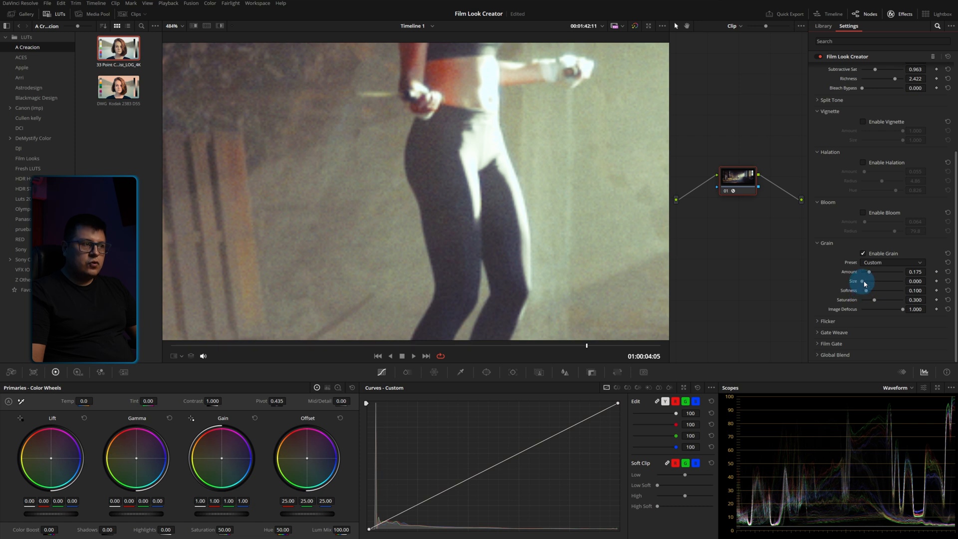
{"action": "mouse_move", "coordinate": [888, 286]}
{"action": "left_mouse_down"}
{"action": "mouse_move", "coordinate": [902, 285]}
{"action": "mouse_move", "coordinate": [885, 286]}
{"action": "left_mouse_up"}
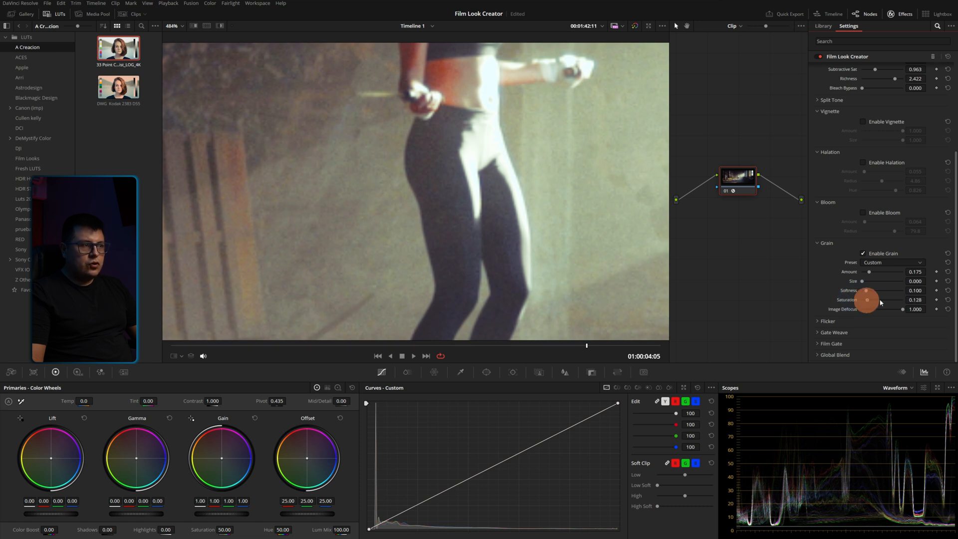
{"action": "left_click_drag", "start_coordinate": [905, 302], "coordinate": [878, 302]}
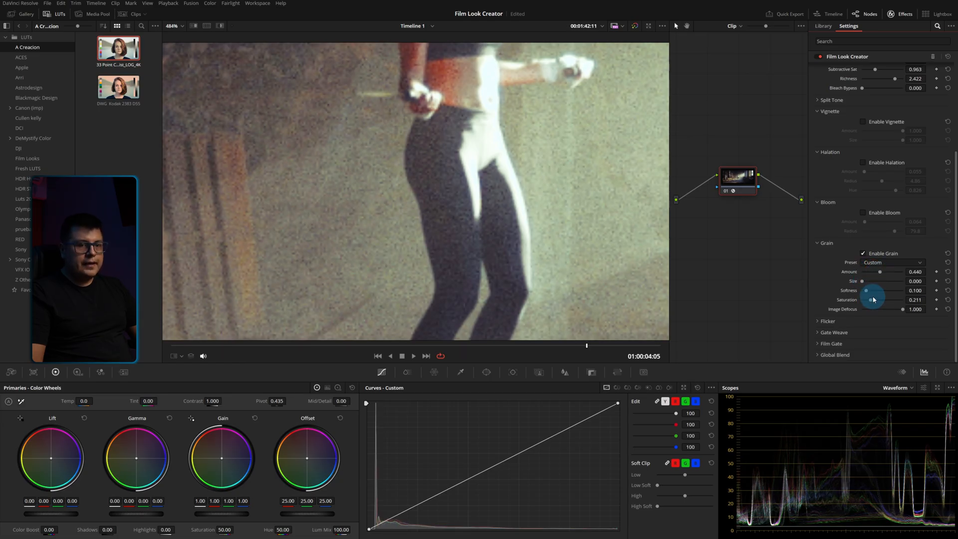
- Try grain Saturation at 0.991, reduce it to 0.000, and set Amount to 0.138 while inspecting the wall and the woman
{"action": "left_click_drag", "start_coordinate": [883, 303], "coordinate": [902, 300]}
{"action": "scroll", "coordinate": [380, 251], "scroll_direction": "up", "scroll_amount": 2}
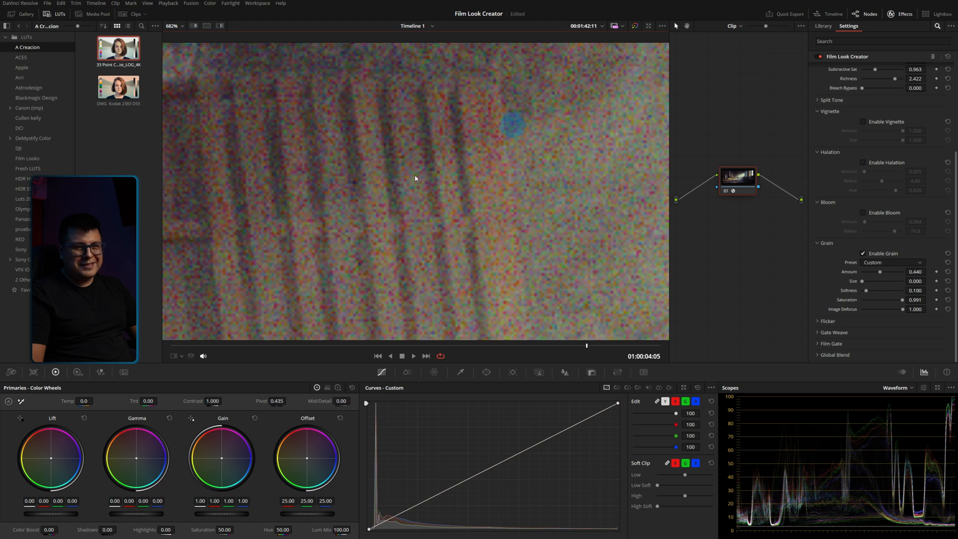
{"action": "left_click_drag", "start_coordinate": [894, 305], "coordinate": [868, 308]}
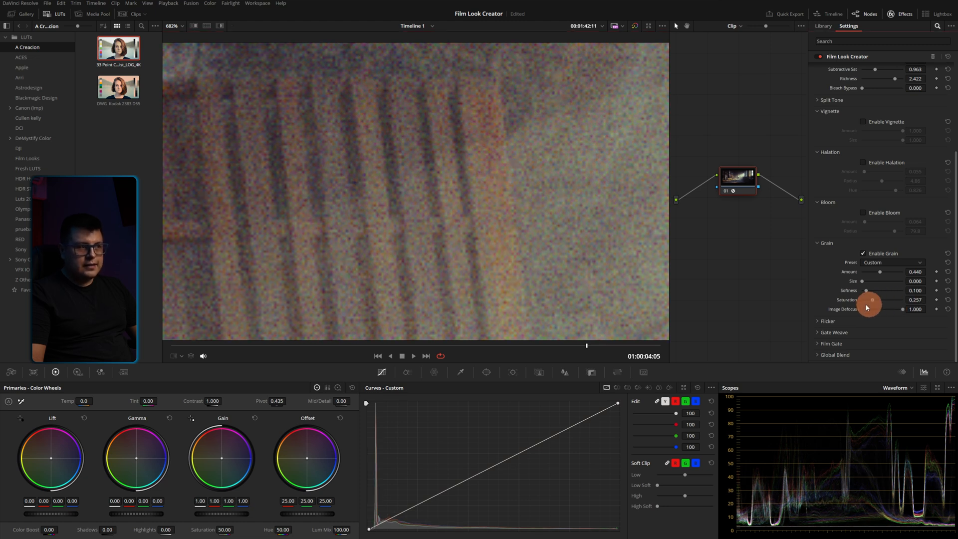
{"action": "left_click_drag", "start_coordinate": [504, 242], "coordinate": [171, 263]}
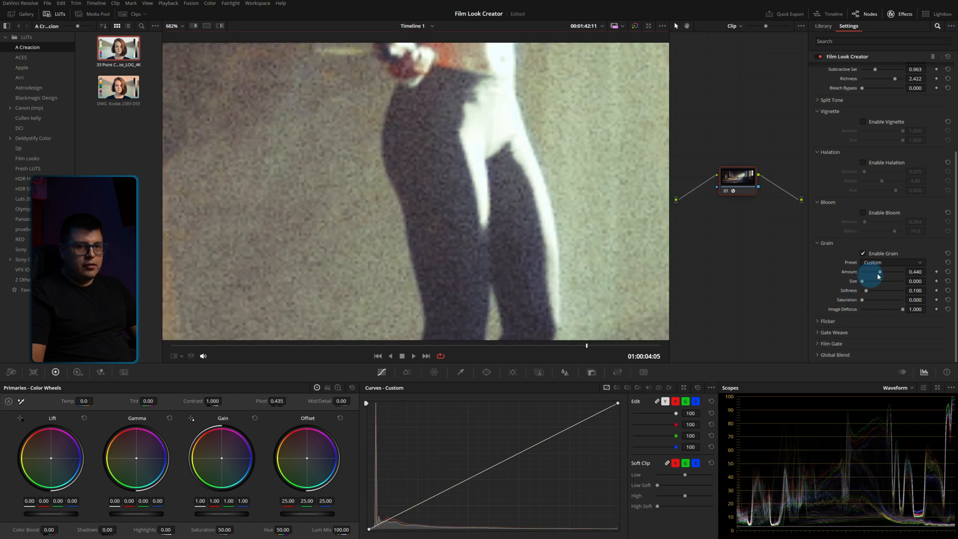
{"action": "left_click_drag", "start_coordinate": [867, 273], "coordinate": [868, 272]}
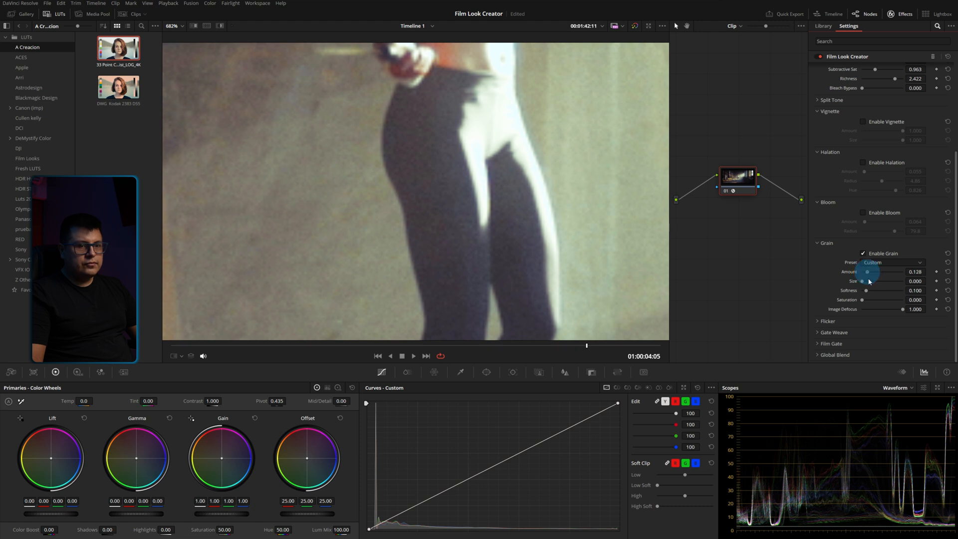
{"action": "scroll", "coordinate": [514, 212], "scroll_direction": "down", "scroll_amount": 2}
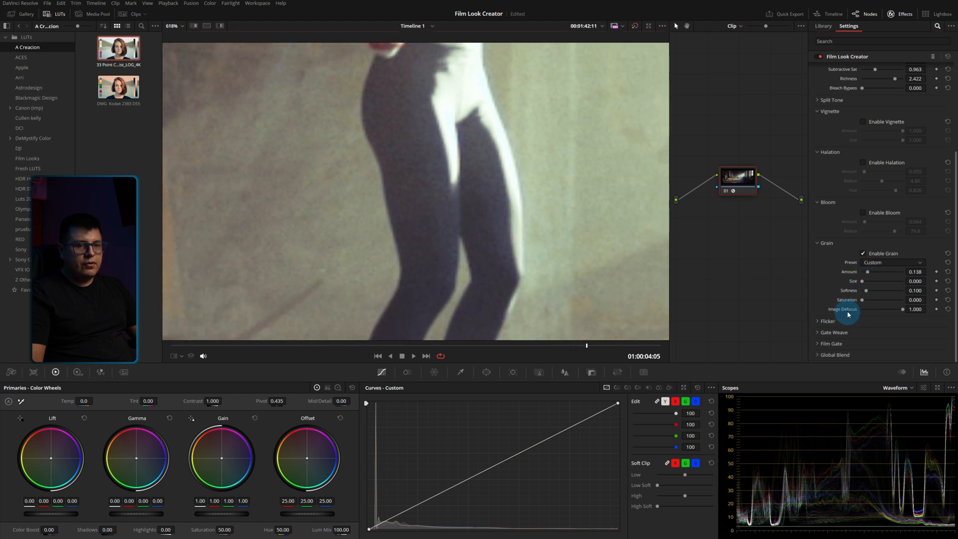
- Try the grain's Image Defocus at 0.000, view the whole frame, and set it to 0.973
{"action": "mouse_move", "coordinate": [904, 310]}
{"action": "left_mouse_down"}
{"action": "mouse_move", "coordinate": [877, 310]}
{"action": "mouse_move", "coordinate": [903, 309]}
{"action": "left_mouse_up"}
{"action": "key", "text": "shift+z"}
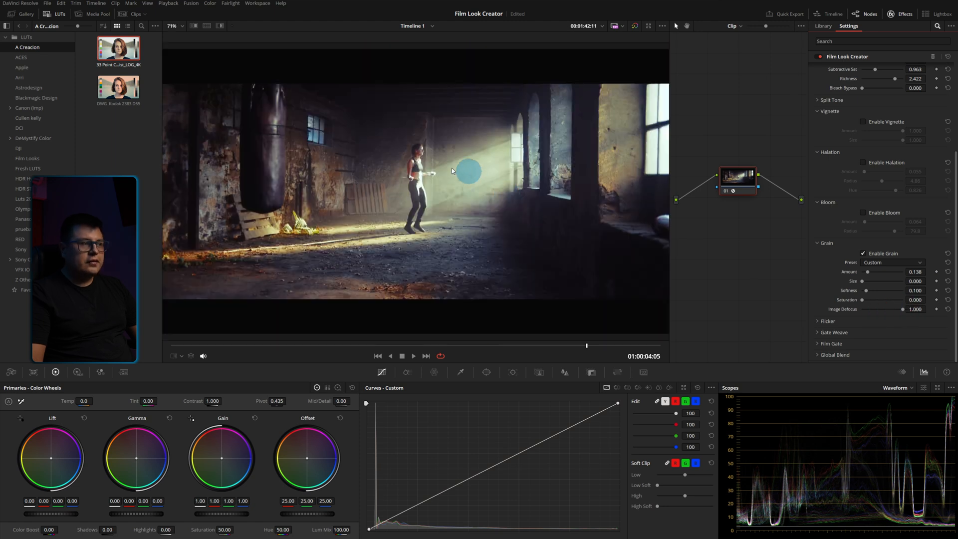
{"action": "scroll", "coordinate": [460, 168], "scroll_direction": "up", "scroll_amount": 5}
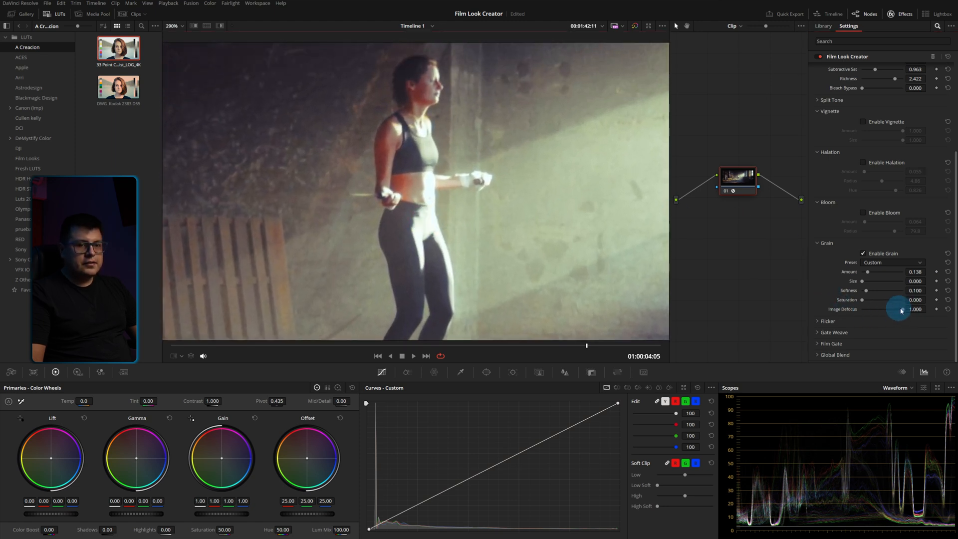
{"action": "left_click_drag", "start_coordinate": [894, 309], "coordinate": [851, 314]}
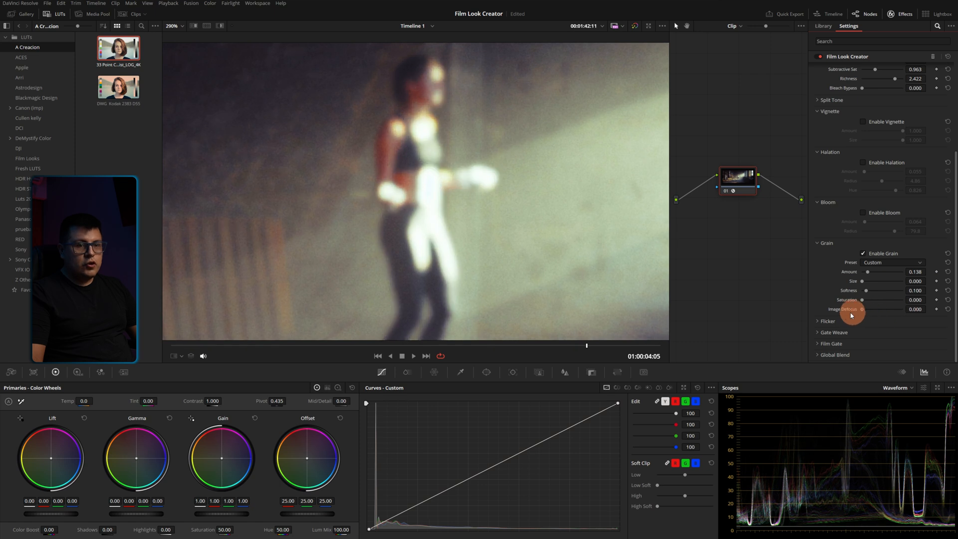
{"action": "left_click", "coordinate": [436, 198]}
{"action": "key", "text": "shift+z"}
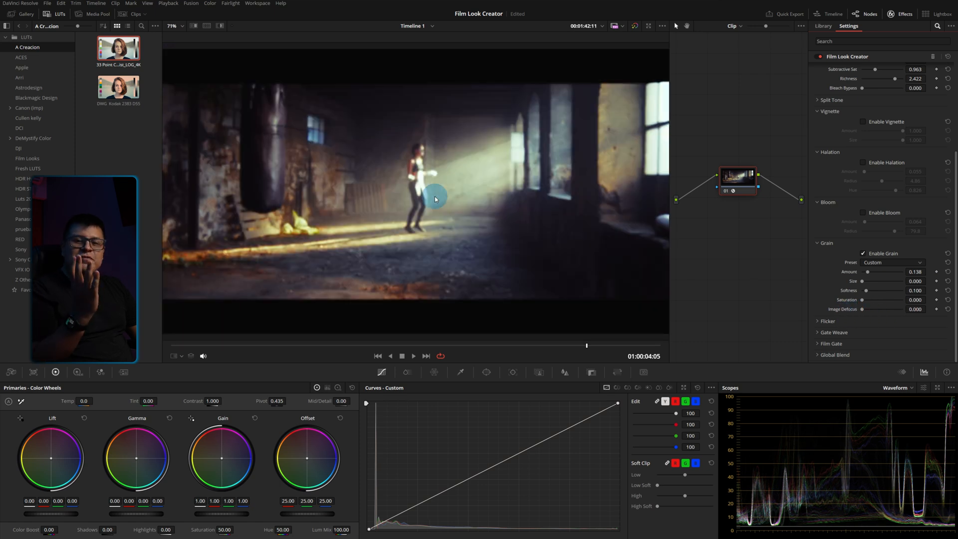
{"action": "left_click", "coordinate": [904, 310]}
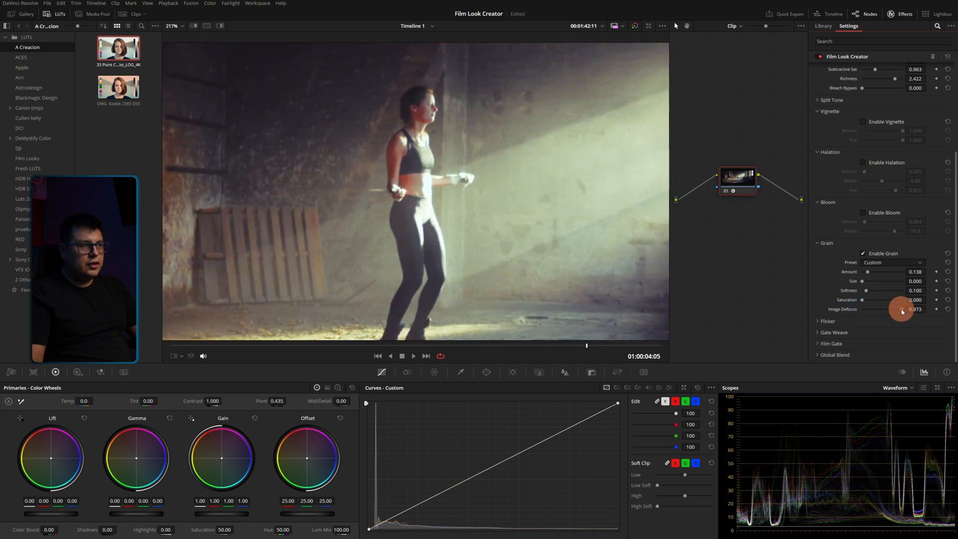
- Preview the grain by playing and scrubbing the clip to about 01:00:02:06, and disable Grain
{"action": "scroll", "coordinate": [394, 247], "scroll_direction": "down", "scroll_amount": 2}
{"action": "key", "text": "space"}
{"action": "key", "text": "space"}
{"action": "left_click_drag", "start_coordinate": [459, 345], "coordinate": [393, 346]}
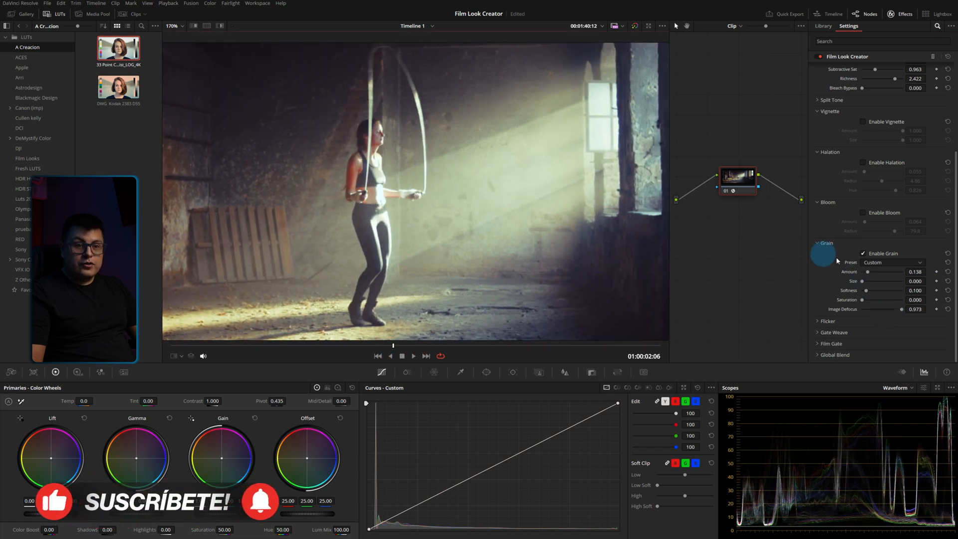
{"action": "left_click", "coordinate": [864, 255]}
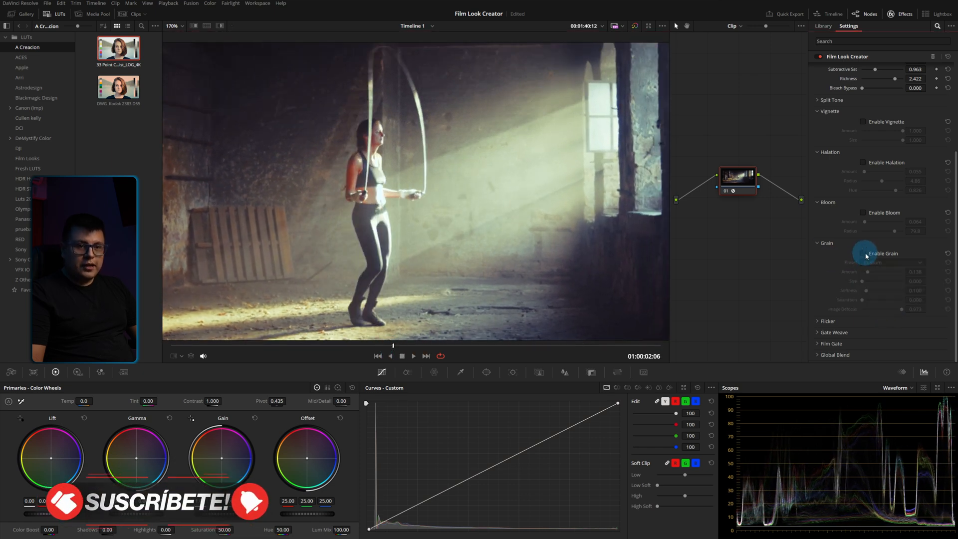
- Enable Flicker with Amount 0.964 and Rate 0.789, and play the clip zoomed in on the woman
{"action": "left_click", "coordinate": [818, 322]}
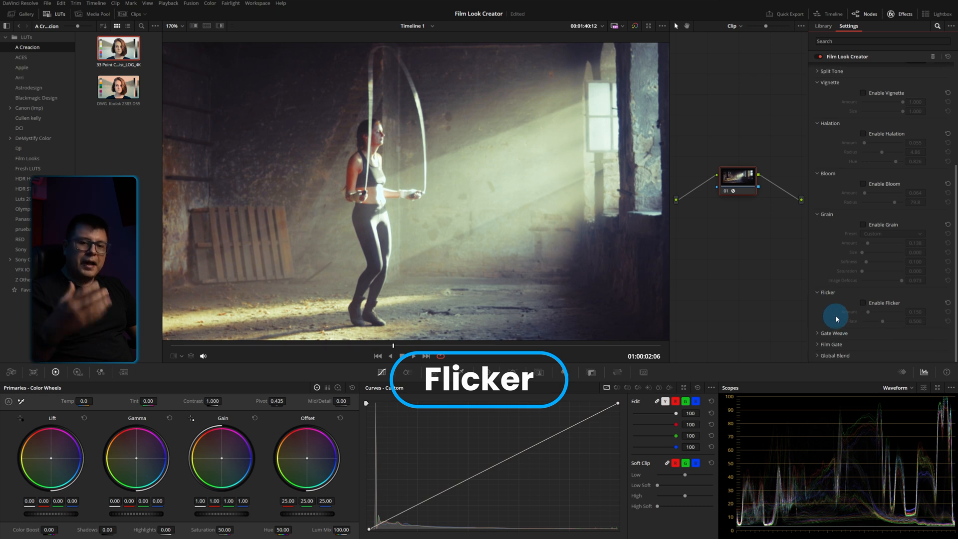
{"action": "left_click", "coordinate": [864, 304]}
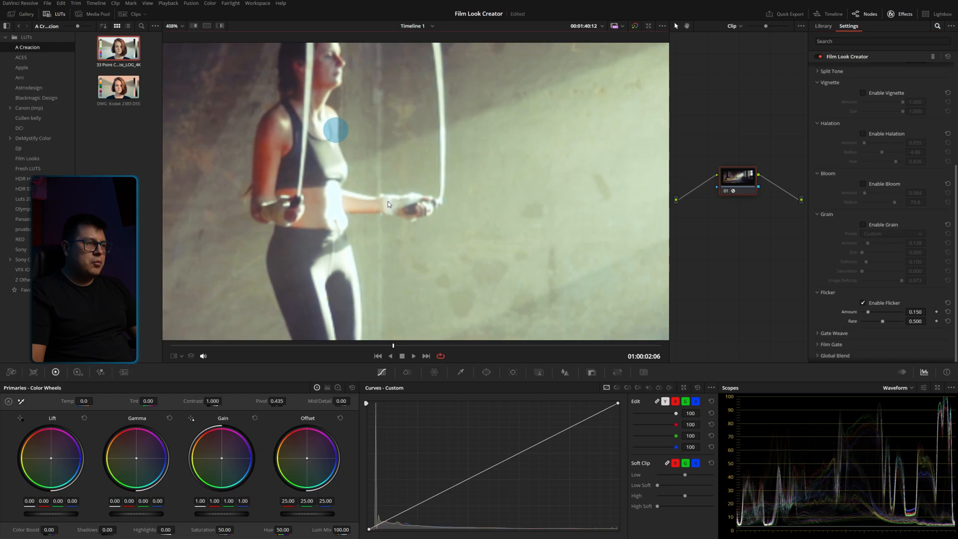
{"action": "scroll", "coordinate": [427, 196], "scroll_direction": "up", "scroll_amount": 5}
{"action": "left_click_drag", "start_coordinate": [361, 347], "coordinate": [253, 348]}
{"action": "left_click_drag", "start_coordinate": [869, 313], "coordinate": [895, 325]}
{"action": "left_click", "coordinate": [249, 348]}
{"action": "key", "text": "space"}
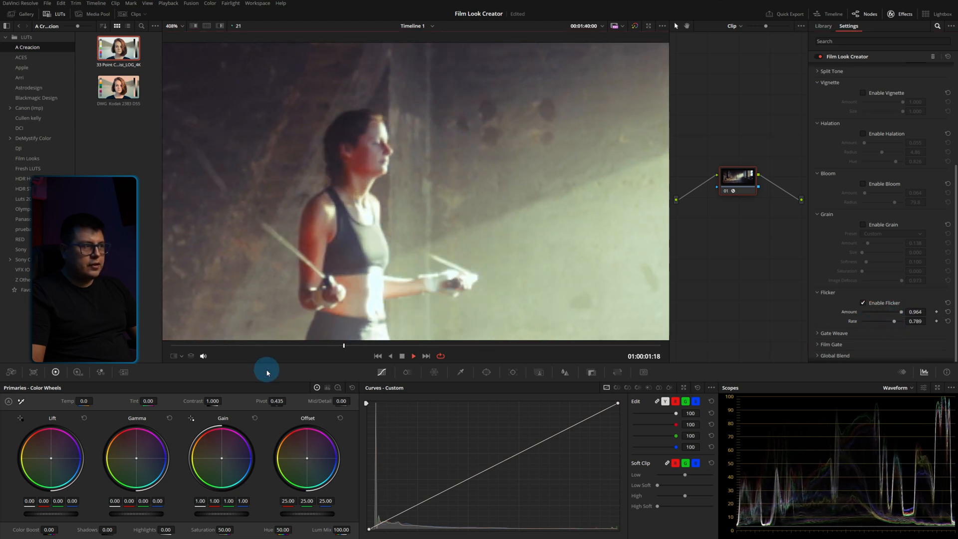
- Zoom in on the bright window beside the dark pillar and replay the clip to examine the flicker
{"action": "key", "text": "space"}
{"action": "scroll", "coordinate": [442, 148], "scroll_direction": "down", "scroll_amount": 5}
{"action": "left_click_drag", "start_coordinate": [557, 129], "coordinate": [360, 167]}
{"action": "scroll", "coordinate": [452, 160], "scroll_direction": "up", "scroll_amount": 8}
{"action": "key", "text": "space"}
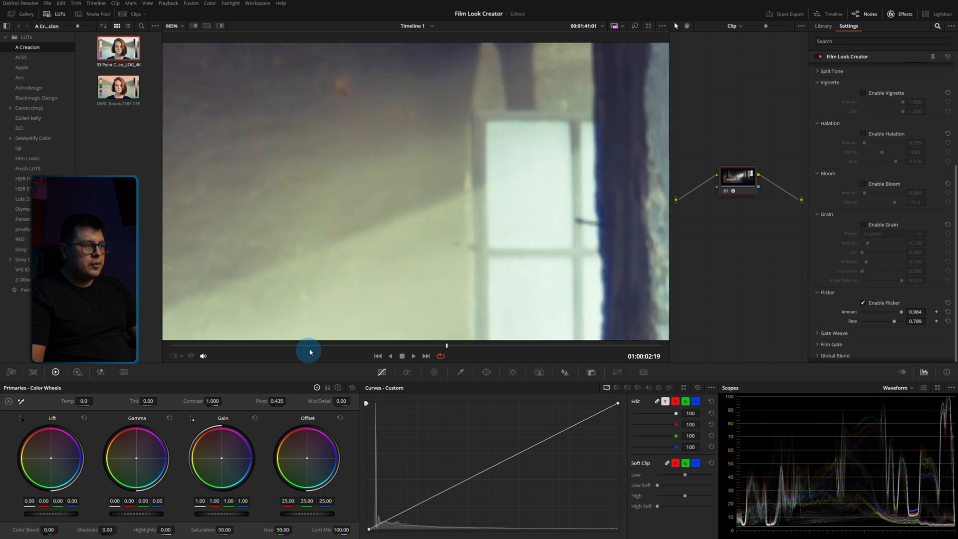
{"action": "left_click", "coordinate": [242, 347]}
{"action": "key", "text": "space"}
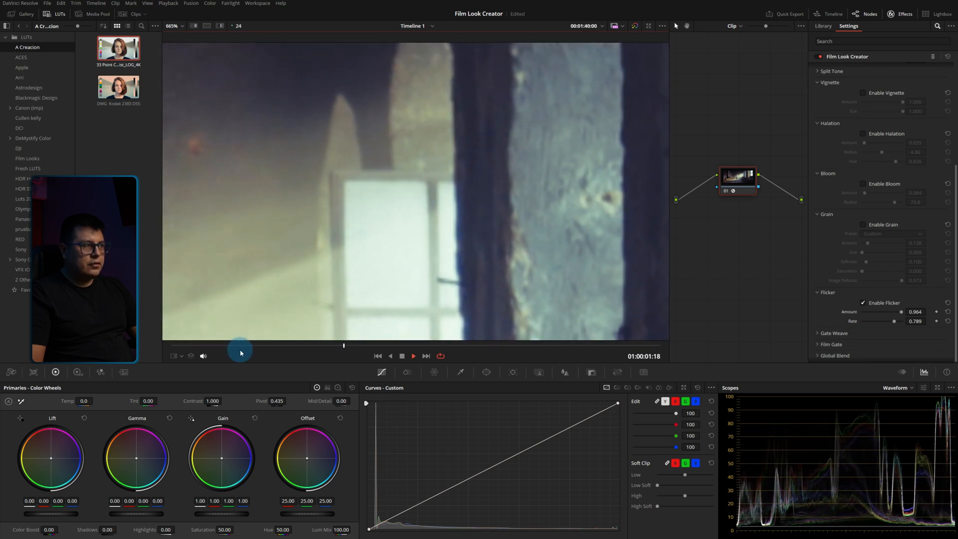
{"action": "key", "text": "space"}
- Disable Flicker and replay the window close-up from near the clip's start for comparison
{"action": "left_click", "coordinate": [863, 303]}
{"action": "left_click", "coordinate": [232, 347]}
{"action": "key", "text": "space"}
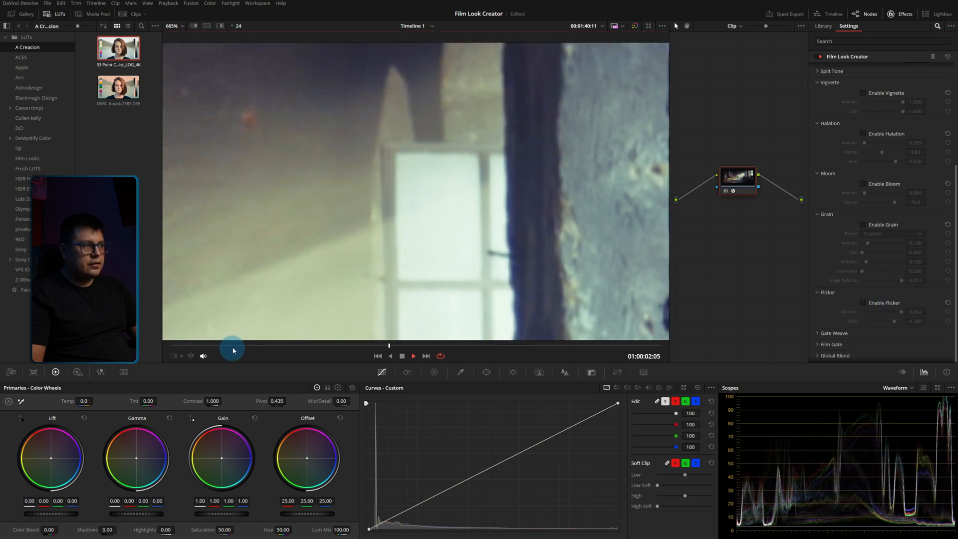
{"action": "key", "text": "space"}
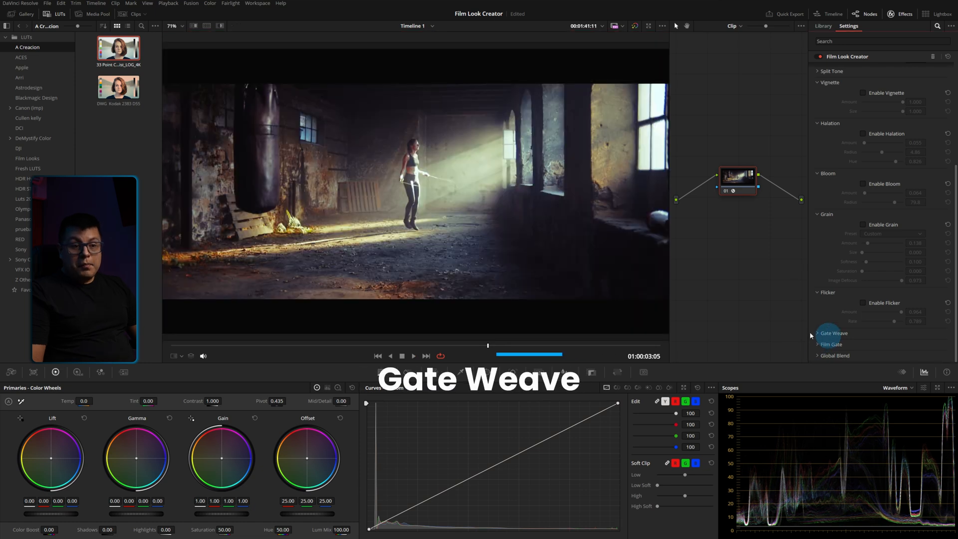
- Enable Gate Weave with Amount 1.000 and Rate 0.669, play the clip in close-up and full frame, and disable it
{"action": "left_click", "coordinate": [836, 333]}
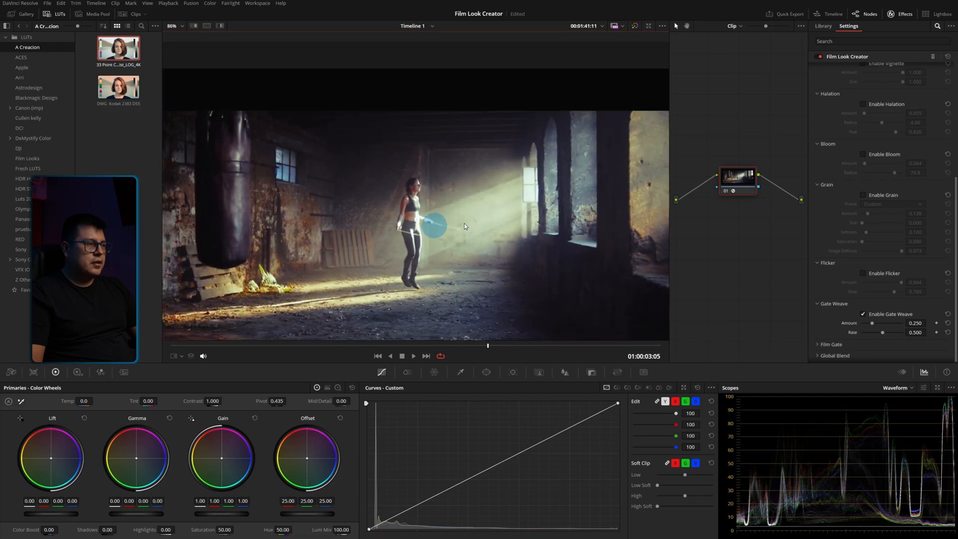
{"action": "scroll", "coordinate": [464, 223], "scroll_direction": "up", "scroll_amount": 6}
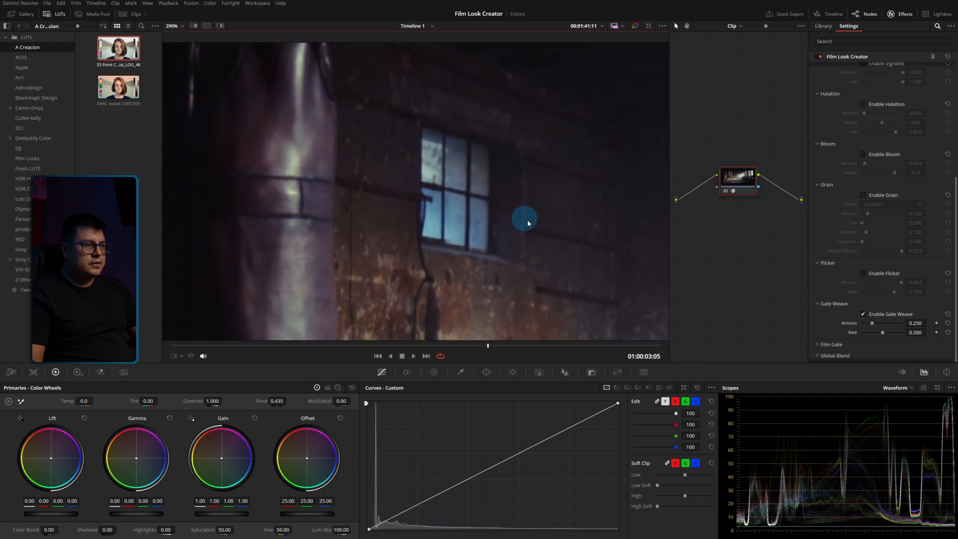
{"action": "left_click_drag", "start_coordinate": [873, 323], "coordinate": [890, 333]}
{"action": "left_click", "coordinate": [231, 347]}
{"action": "key", "text": "space"}
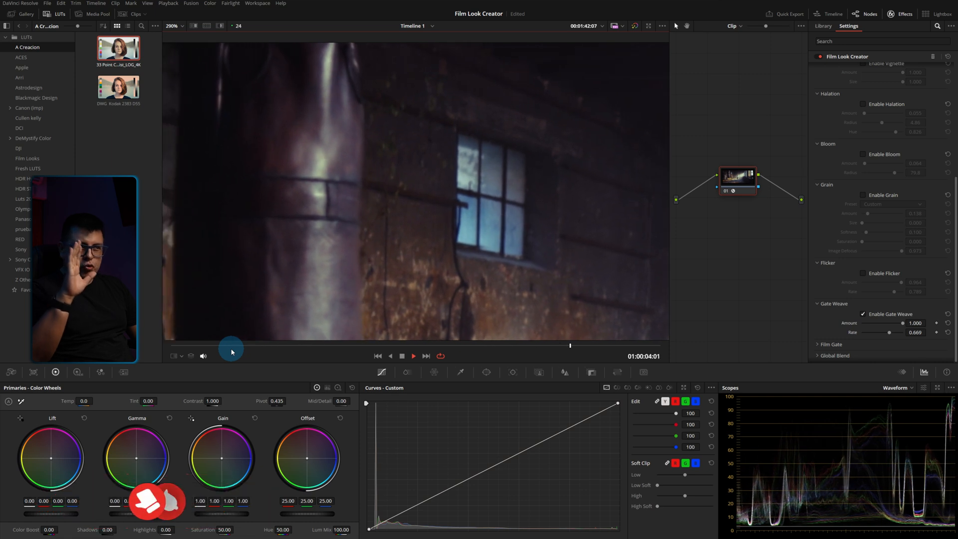
{"action": "key", "text": "shift+z"}
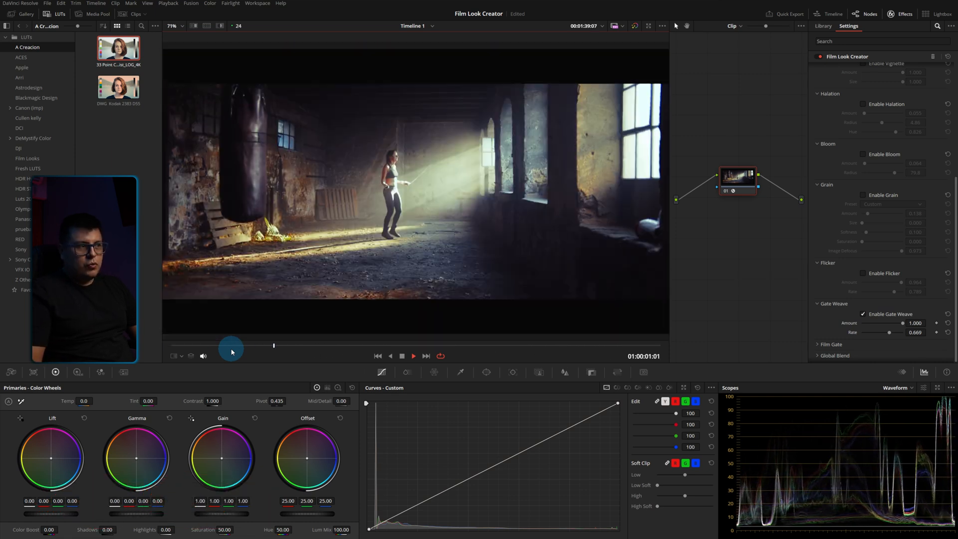
{"action": "left_click", "coordinate": [864, 314]}
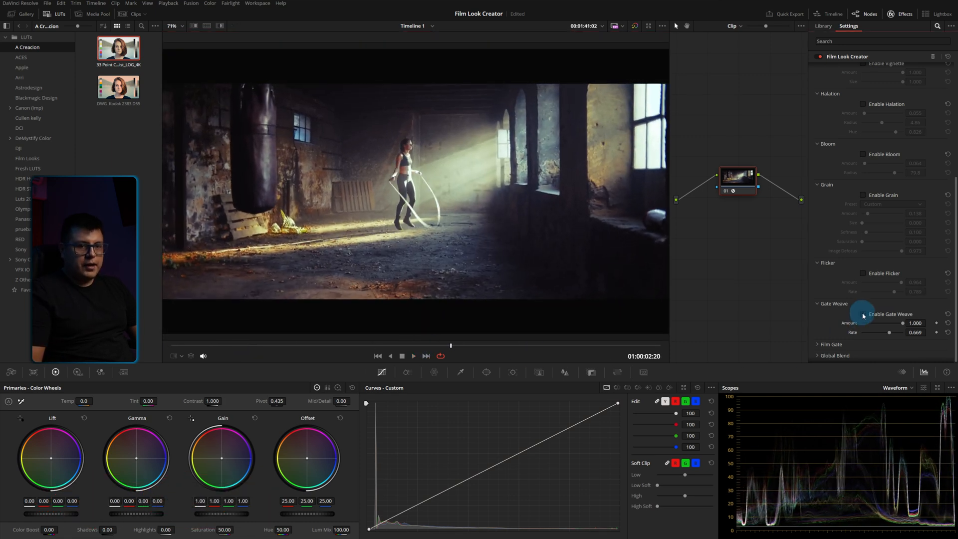
- Enable Film Gate, try the 35mm Silent preset and extra Padding, and set a custom Ratio of H 1.20 and V 0.36
{"action": "left_click", "coordinate": [820, 345]}
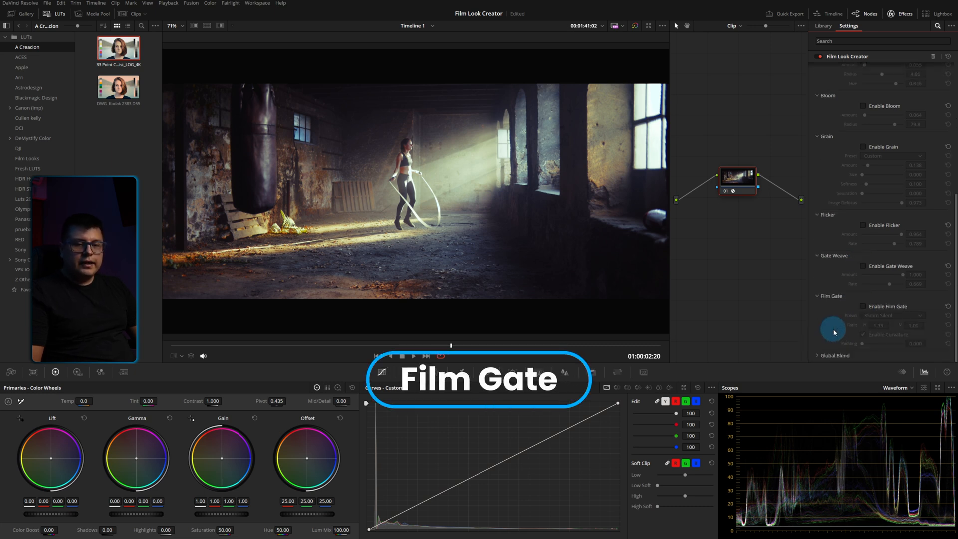
{"action": "left_click", "coordinate": [863, 307]}
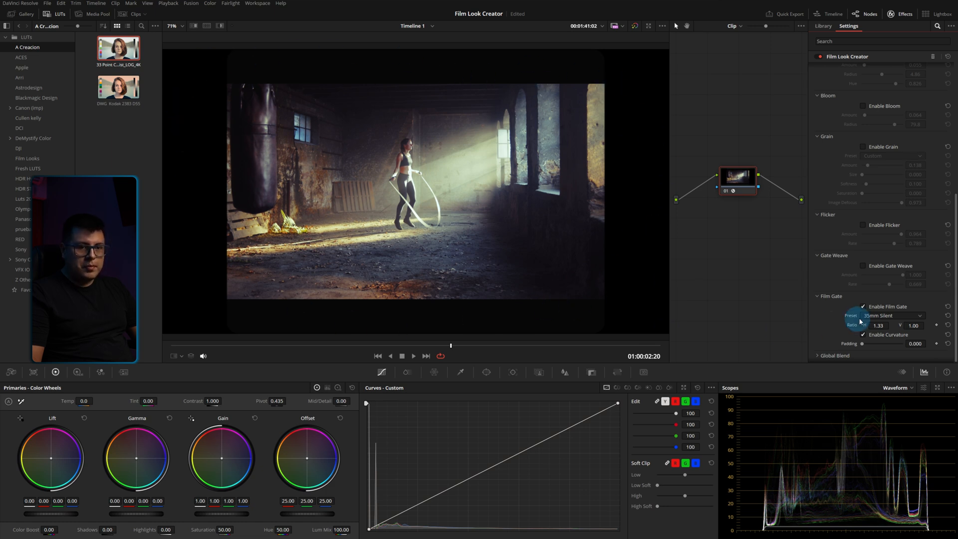
{"action": "left_click_drag", "start_coordinate": [864, 345], "coordinate": [907, 351]}
{"action": "left_click_drag", "start_coordinate": [857, 351], "coordinate": [884, 328]}
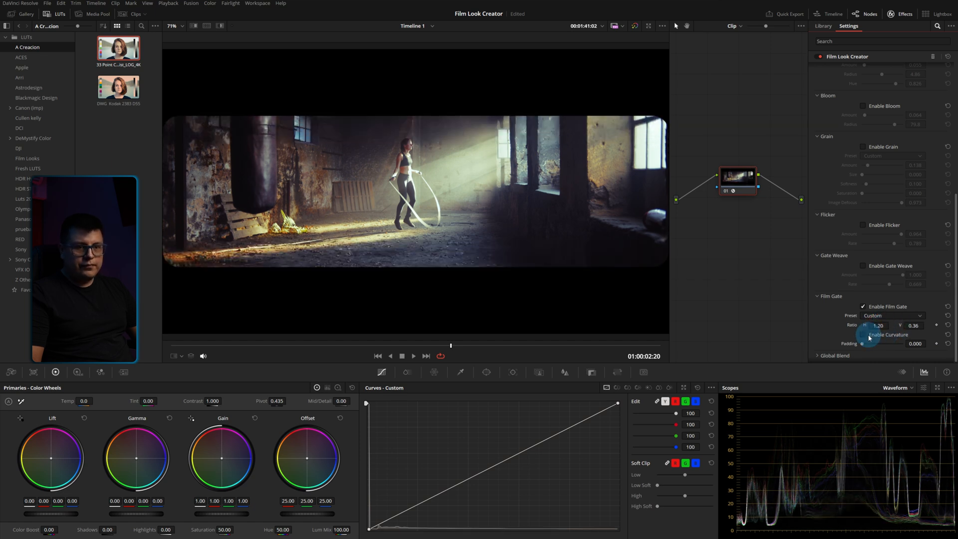
- Try the 2.4:1 and 35mm VistaVision presets for the Film Gate
{"action": "left_click", "coordinate": [884, 316]}
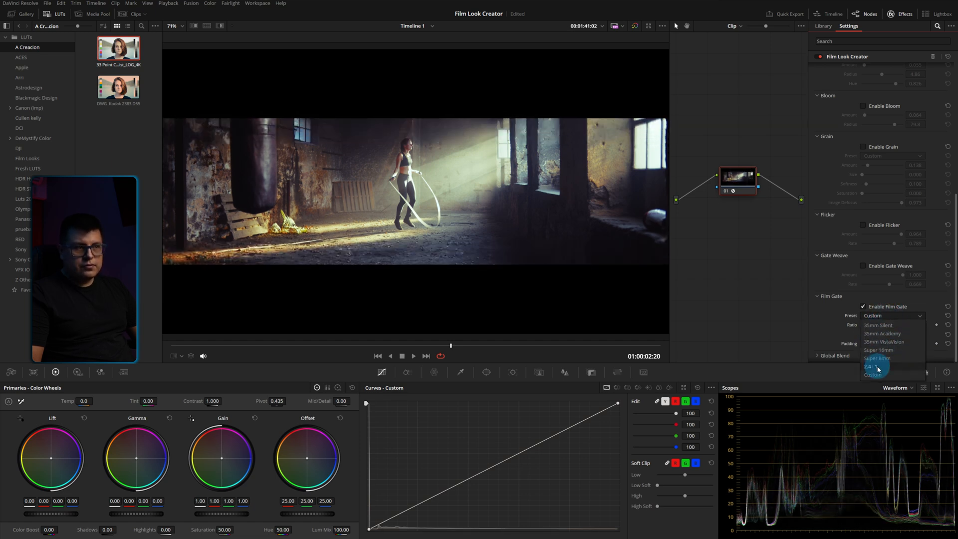
{"action": "left_click", "coordinate": [877, 368]}
{"action": "left_click", "coordinate": [887, 320]}
{"action": "left_click", "coordinate": [885, 341]}
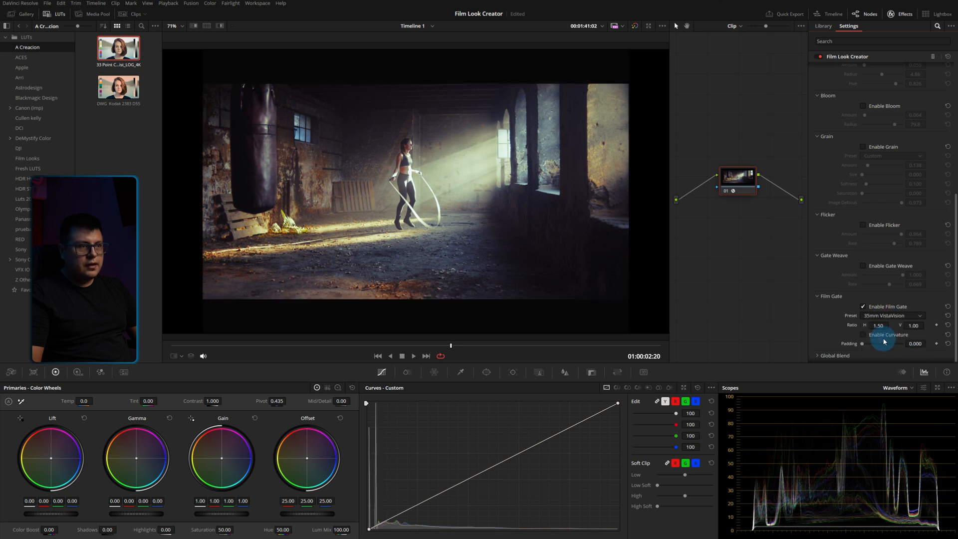
{"action": "left_click", "coordinate": [885, 322]}
{"action": "left_click", "coordinate": [888, 321]}
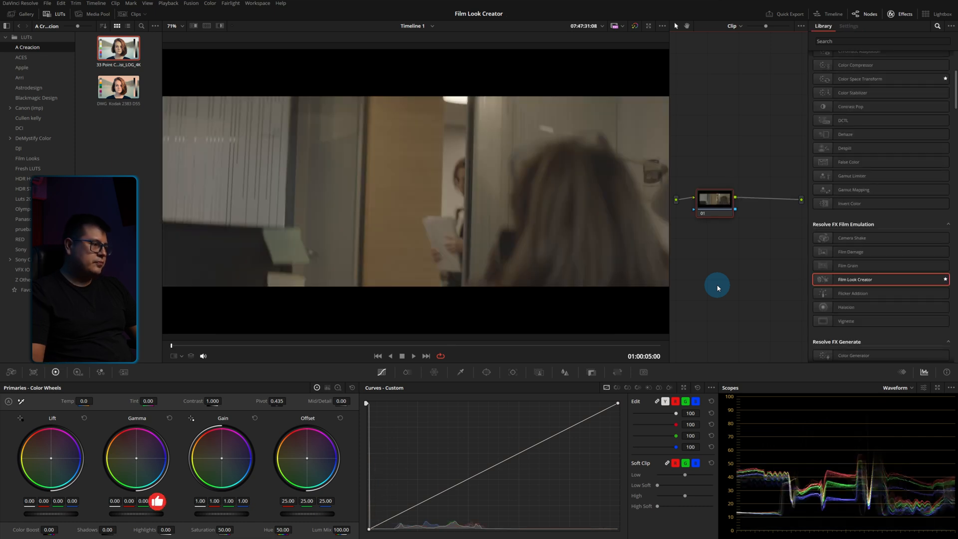
- Move to 01:00:07:15 in the ARRI Alexa office clip and apply Film Look Creator to its node
{"action": "mouse_move", "coordinate": [301, 345]}
{"action": "left_mouse_down"}
{"action": "mouse_move", "coordinate": [336, 345]}
{"action": "mouse_move", "coordinate": [246, 344]}
{"action": "mouse_move", "coordinate": [316, 349]}
{"action": "left_mouse_up"}
{"action": "scroll", "coordinate": [873, 279], "scroll_direction": "down", "scroll_amount": 5}
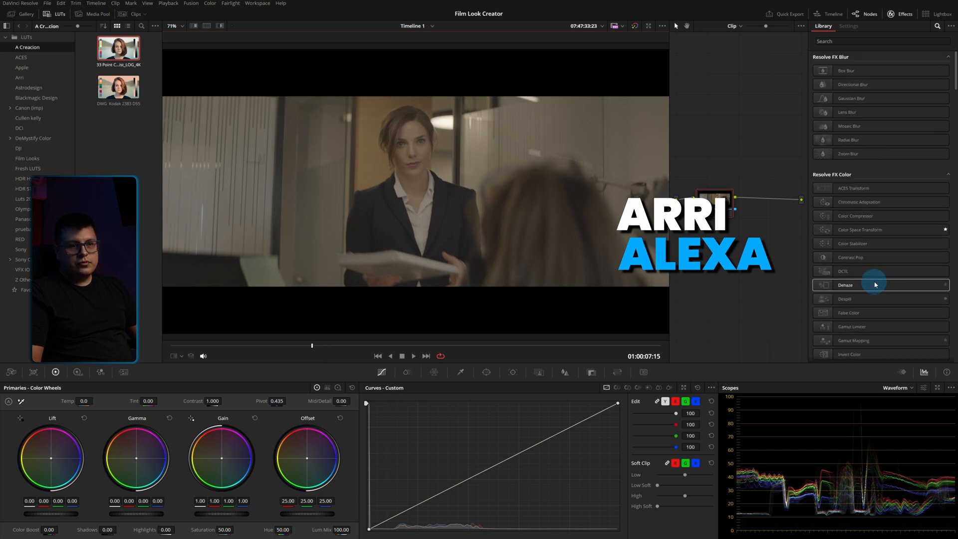
{"action": "scroll", "coordinate": [867, 208], "scroll_direction": "up", "scroll_amount": 3}
{"action": "left_click_drag", "start_coordinate": [858, 200], "coordinate": [723, 205]}
{"action": "scroll", "coordinate": [882, 105], "scroll_direction": "up", "scroll_amount": 5}
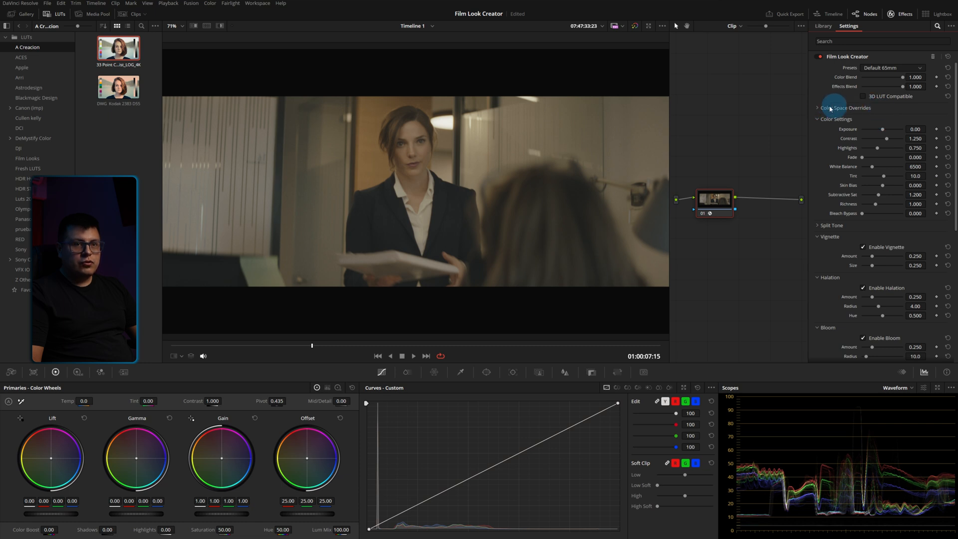
- In Color Space Overrides, set Input Color Space to ARRI Wide Gamut 3 and Input Gamma to ARRI LogC3
{"action": "left_click", "coordinate": [821, 109]}
{"action": "left_click", "coordinate": [893, 118]}
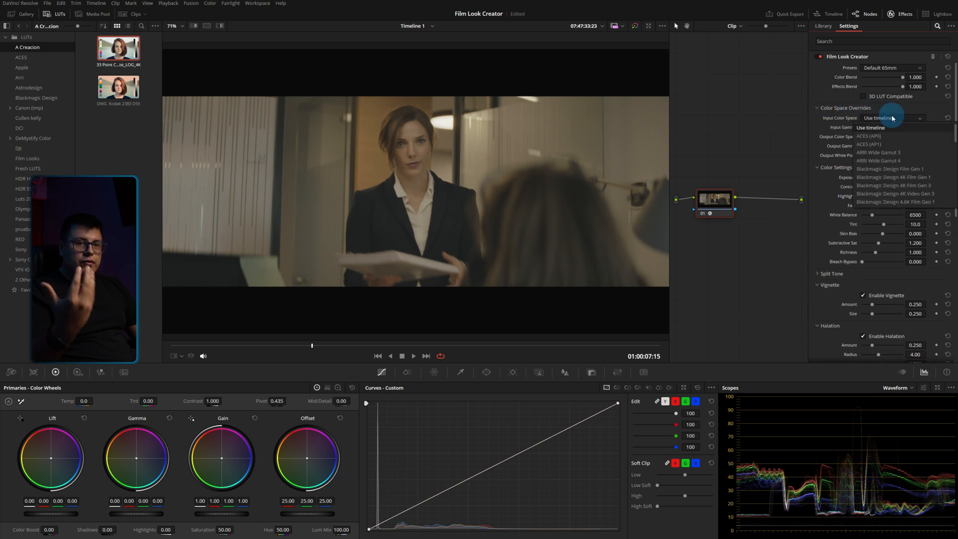
{"action": "left_click", "coordinate": [887, 154]}
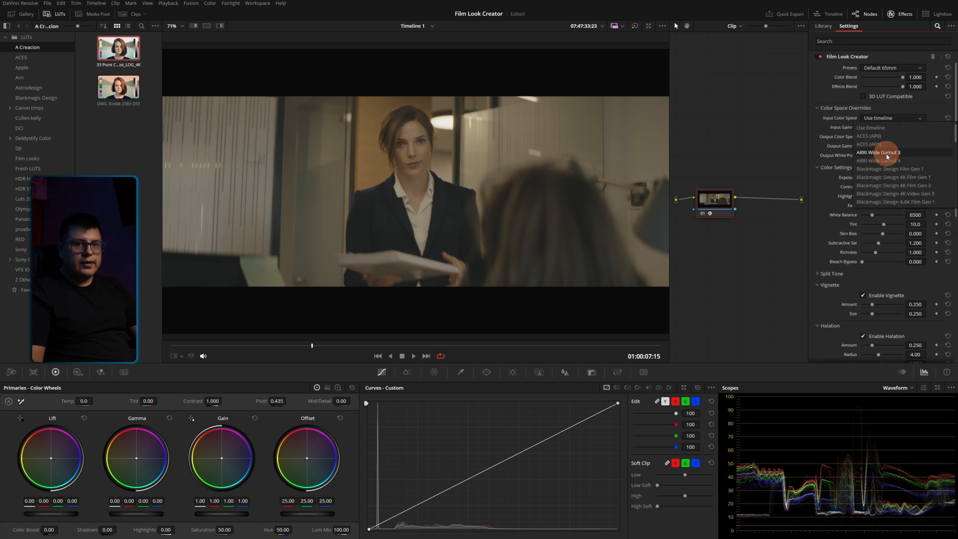
{"action": "left_click", "coordinate": [894, 128]}
{"action": "left_click", "coordinate": [896, 189]}
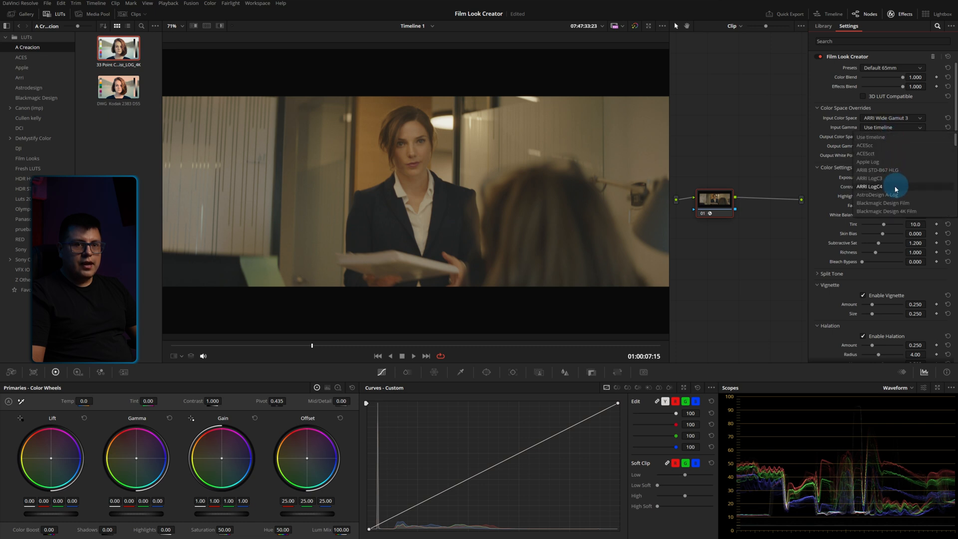
{"action": "left_click", "coordinate": [879, 179]}
- Set the Output Color Space override to Rec.709 and the Output Gamma to Gamma 2.4
{"action": "left_click", "coordinate": [878, 137]}
{"action": "scroll", "coordinate": [879, 150], "scroll_direction": "down", "scroll_amount": 5}
{"action": "left_click", "coordinate": [885, 220]}
{"action": "left_click", "coordinate": [883, 146]}
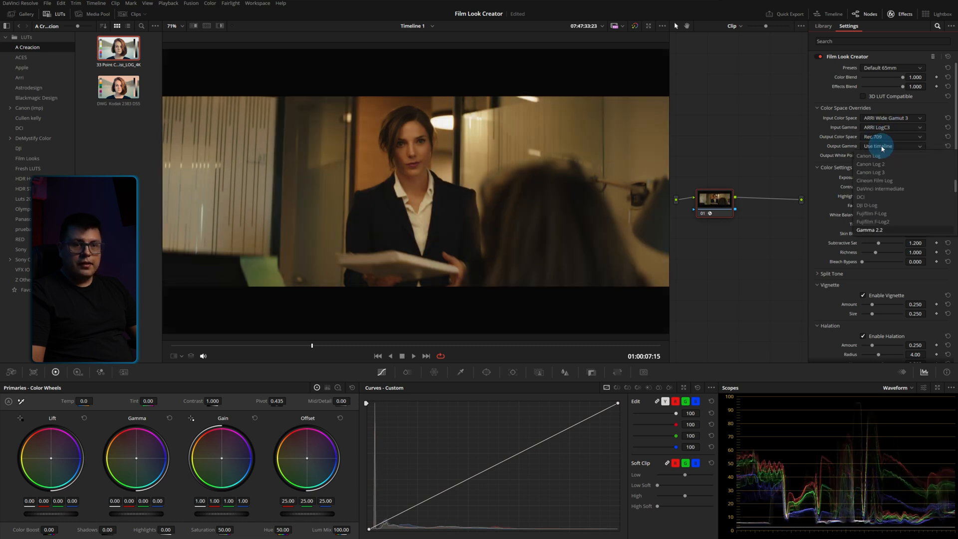
{"action": "scroll", "coordinate": [881, 215], "scroll_direction": "down", "scroll_amount": 3}
{"action": "left_click", "coordinate": [881, 216]}
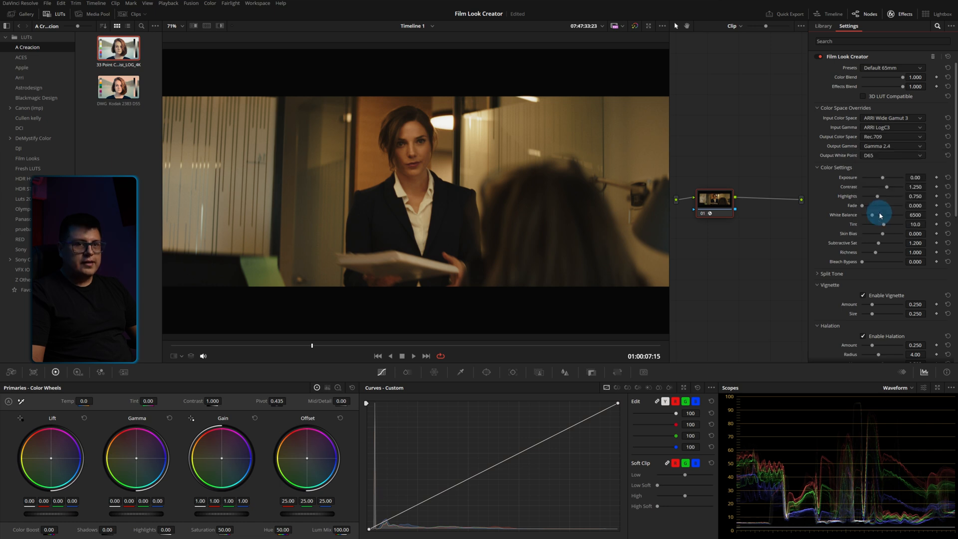
- Try D75 and other Output White Point options, then set the white point to F7
{"action": "left_click", "coordinate": [878, 156]}
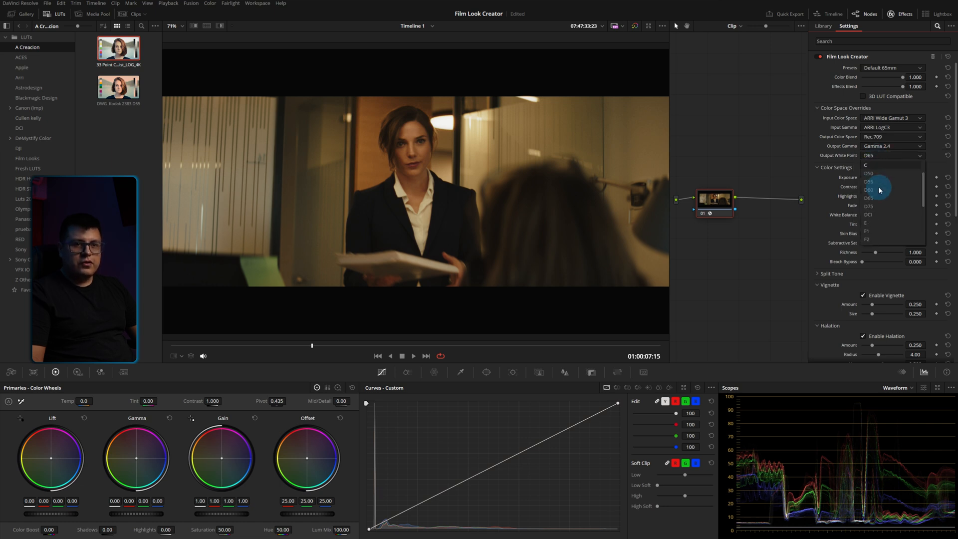
{"action": "left_click", "coordinate": [877, 206]}
{"action": "left_click", "coordinate": [879, 156]}
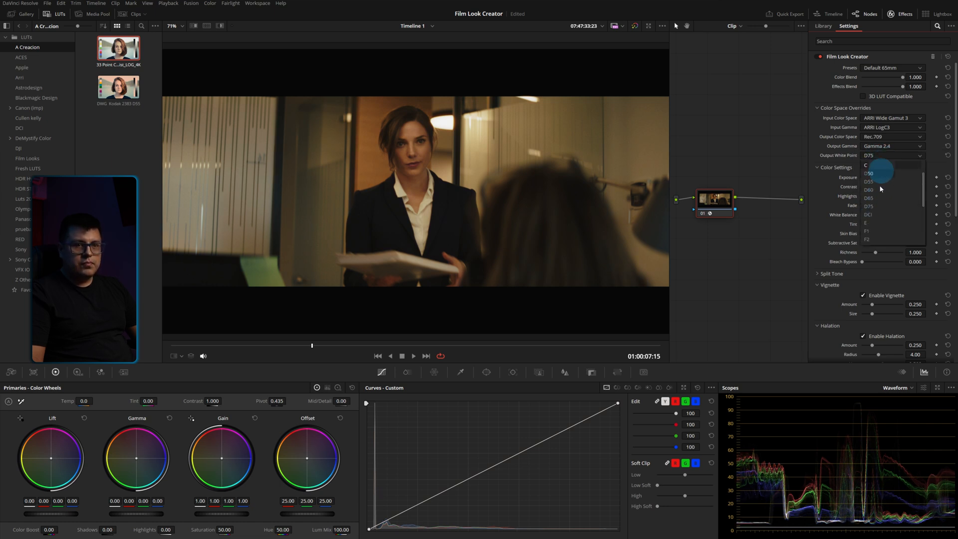
{"action": "left_click", "coordinate": [874, 217]}
{"action": "left_click", "coordinate": [880, 156]}
{"action": "left_click", "coordinate": [875, 230]}
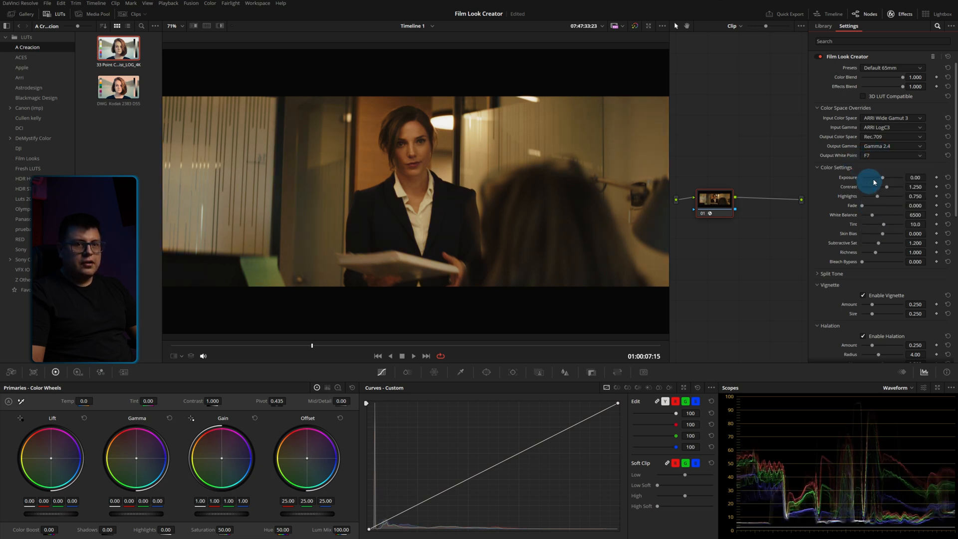
- Set Exposure 1.05, Contrast 1.023, Highlights 0.787, Fade 0.234, White Balance 4808, Tint -26.1, Skin Bias 0.431, Subtractive Sat 1.156 and Richness 1.625
{"action": "left_click_drag", "start_coordinate": [887, 179], "coordinate": [883, 189]}
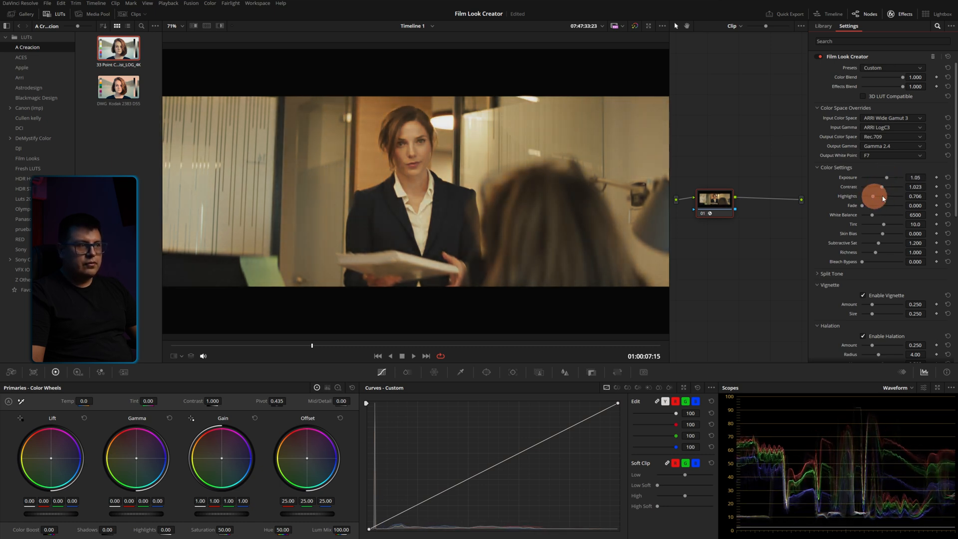
{"action": "left_click_drag", "start_coordinate": [866, 208], "coordinate": [881, 226]}
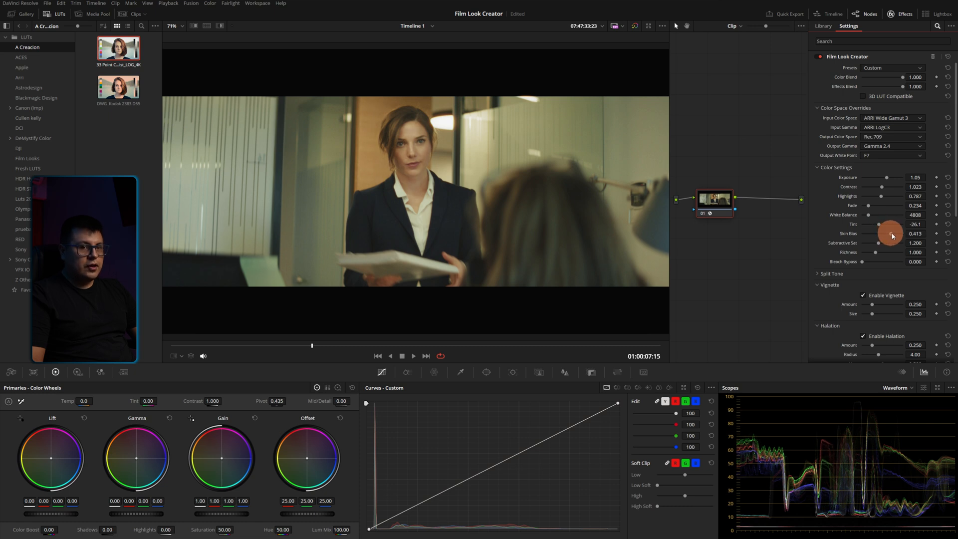
{"action": "left_click_drag", "start_coordinate": [895, 234], "coordinate": [867, 237]}
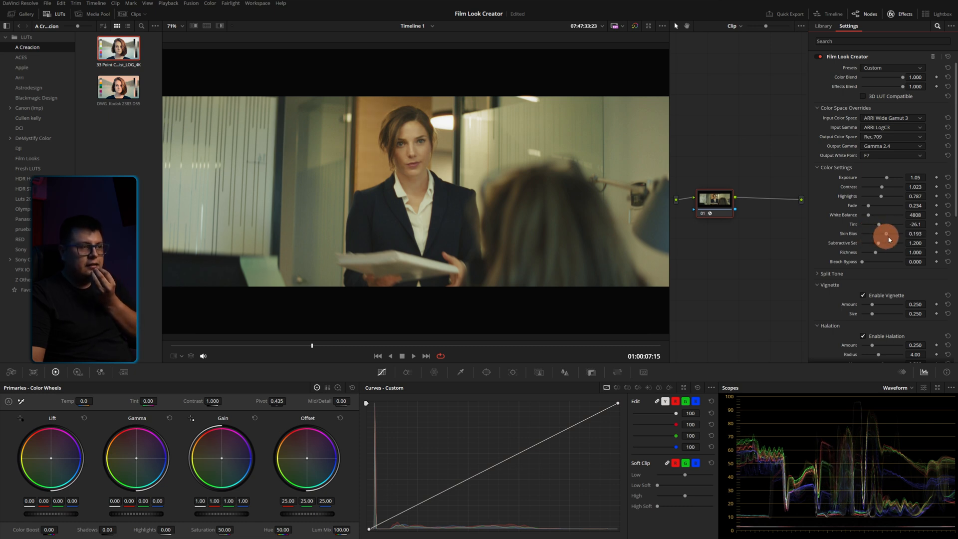
{"action": "left_click_drag", "start_coordinate": [893, 240], "coordinate": [855, 241]}
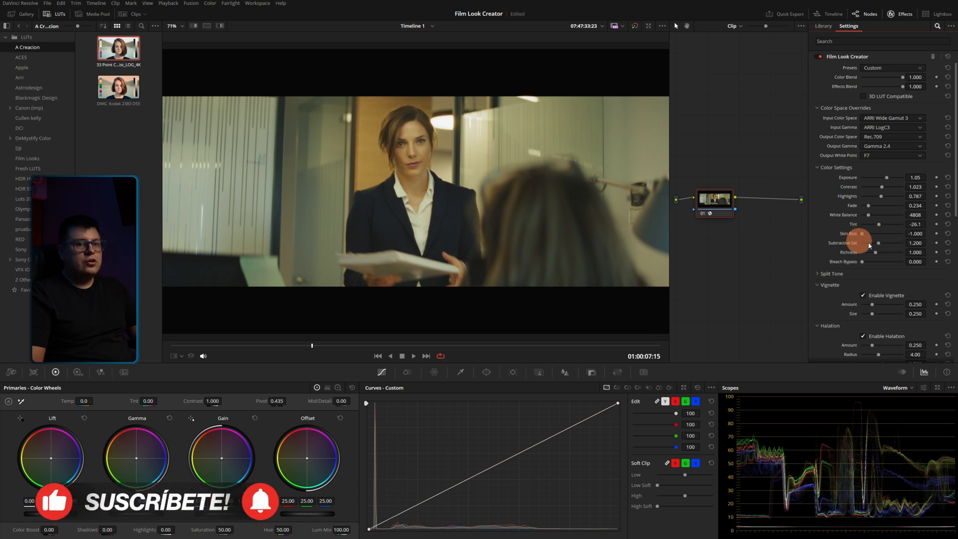
{"action": "mouse_move", "coordinate": [879, 246]}
{"action": "left_mouse_down"}
{"action": "mouse_move", "coordinate": [888, 238]}
{"action": "mouse_move", "coordinate": [876, 243]}
{"action": "left_mouse_up"}
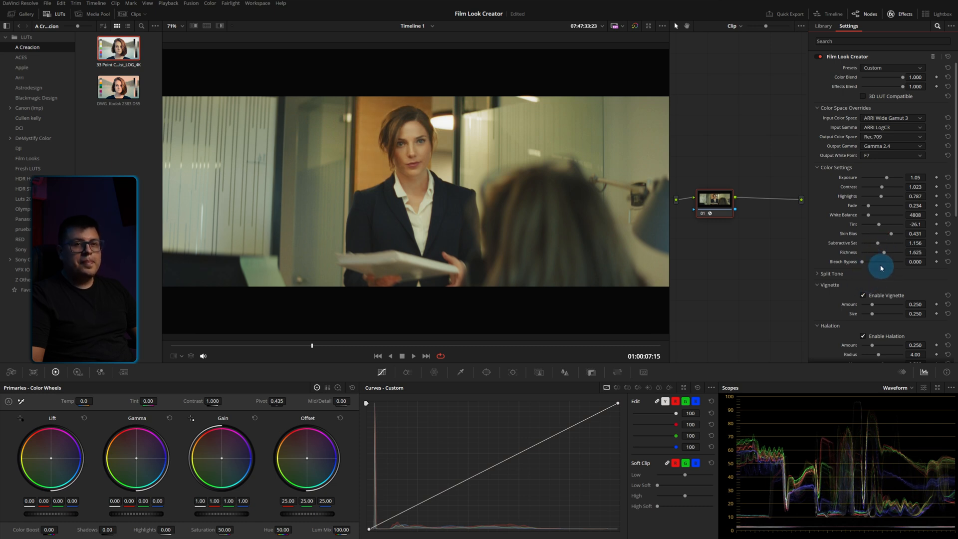
- Review the film effect settings and compare the office shot with all grades bypassed and enabled
{"action": "scroll", "coordinate": [859, 285], "scroll_direction": "down", "scroll_amount": 3}
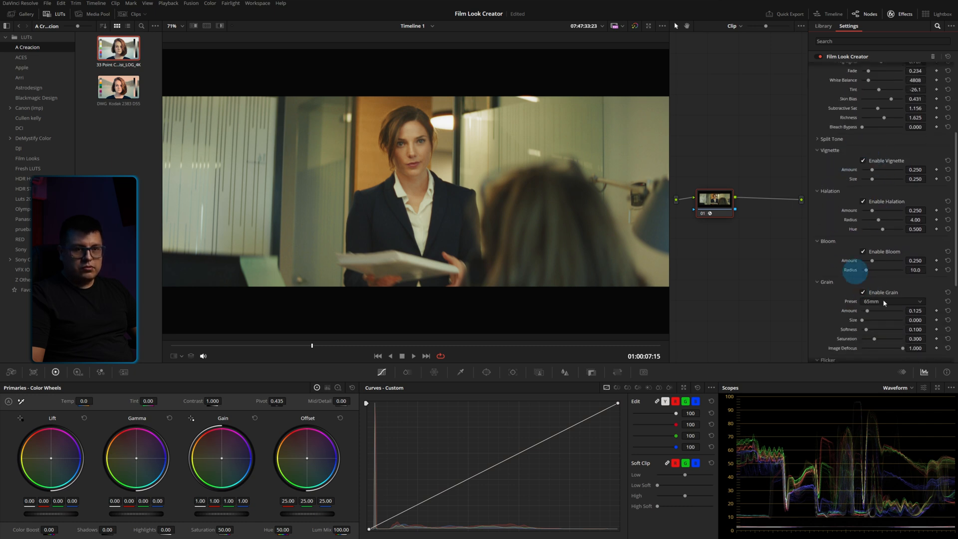
{"action": "scroll", "coordinate": [868, 190], "scroll_direction": "up", "scroll_amount": 3}
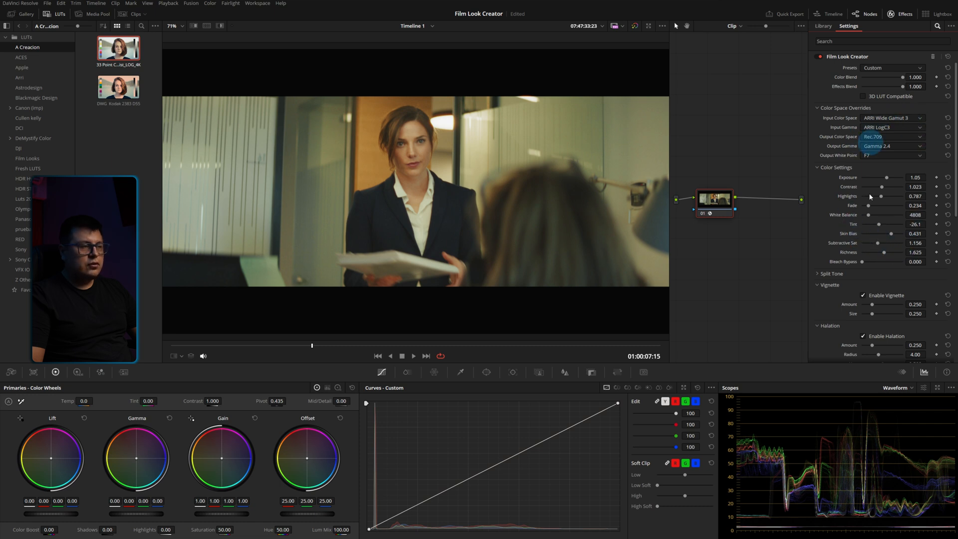
{"action": "key", "text": "shift+d"}
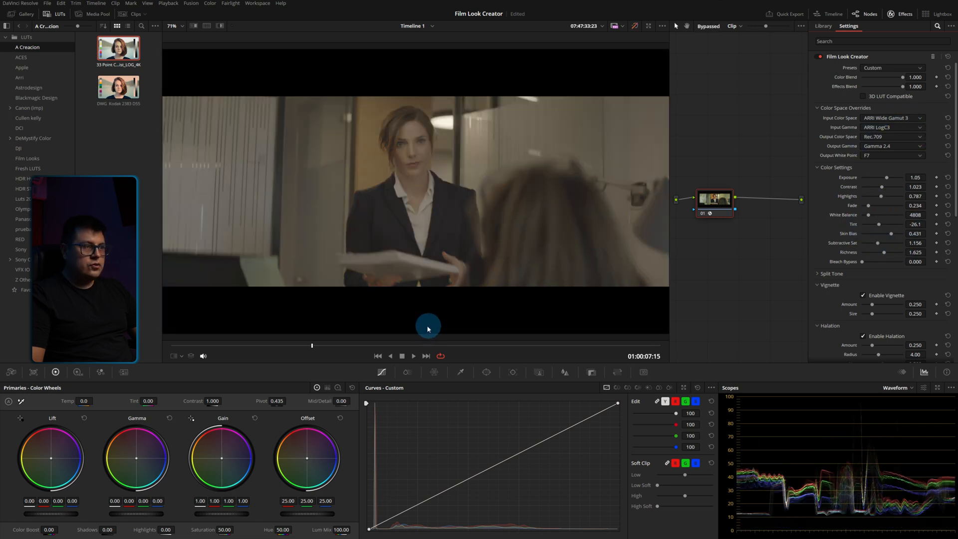
{"action": "key", "text": "shift+d"}
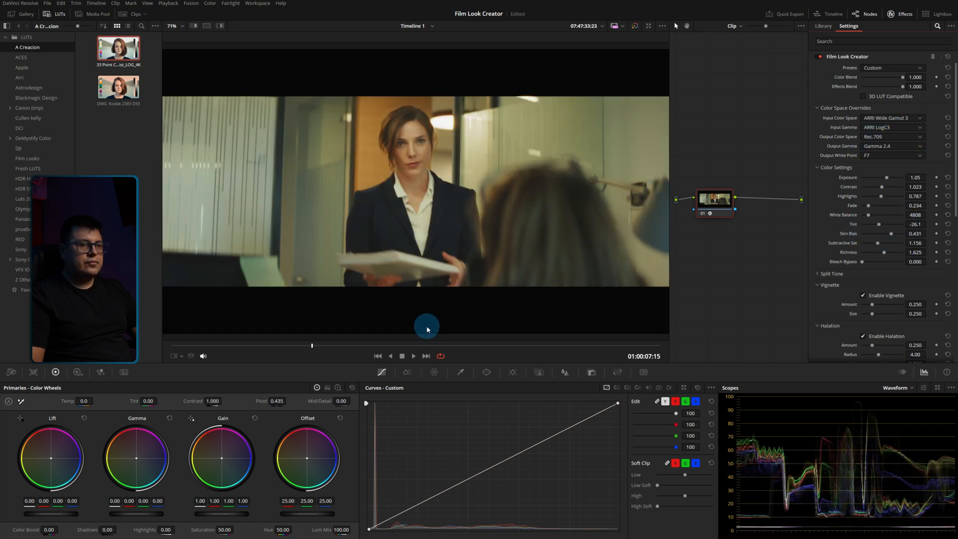
- Add a new color grading version for the office clip and reset its node grade
{"action": "left_click_drag", "start_coordinate": [719, 202], "coordinate": [733, 202]}
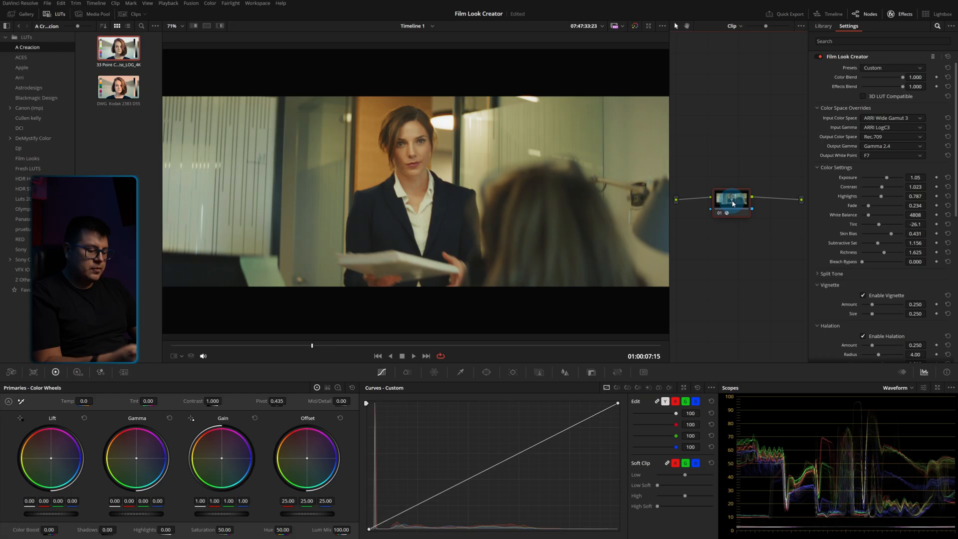
{"action": "key", "text": "ctrl+y"}
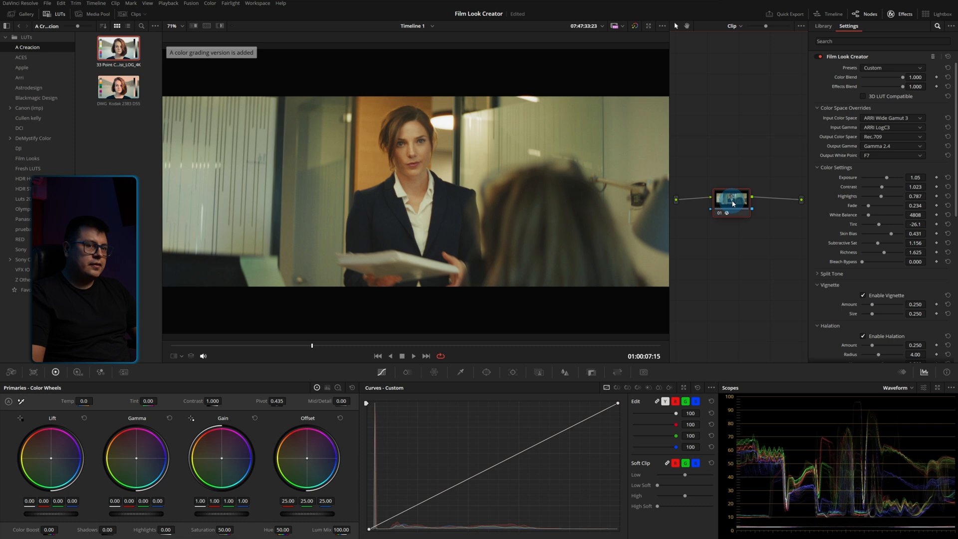
{"action": "right_click", "coordinate": [735, 203]}
{"action": "left_click", "coordinate": [756, 208]}
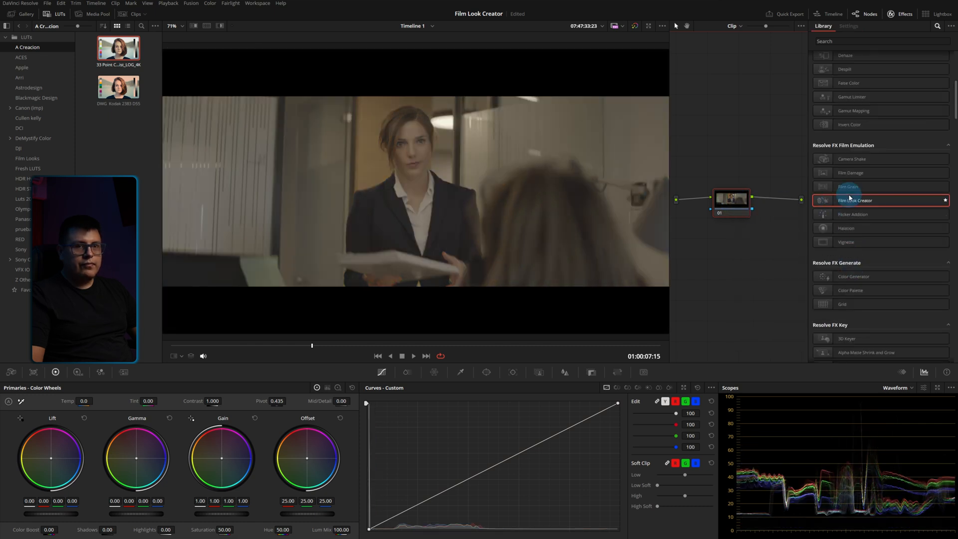
- Apply Color Space Transform to the node, converting ARRI Wide Gamut 3 and ARRI LogC3 to P3-DCI and Gamma 2.4
{"action": "scroll", "coordinate": [850, 199], "scroll_direction": "up", "scroll_amount": 3}
{"action": "left_click_drag", "start_coordinate": [862, 137], "coordinate": [744, 200]}
{"action": "left_click", "coordinate": [889, 79]}
{"action": "left_click", "coordinate": [889, 114]}
{"action": "left_click", "coordinate": [883, 99]}
{"action": "scroll", "coordinate": [883, 107], "scroll_direction": "down", "scroll_amount": 7}
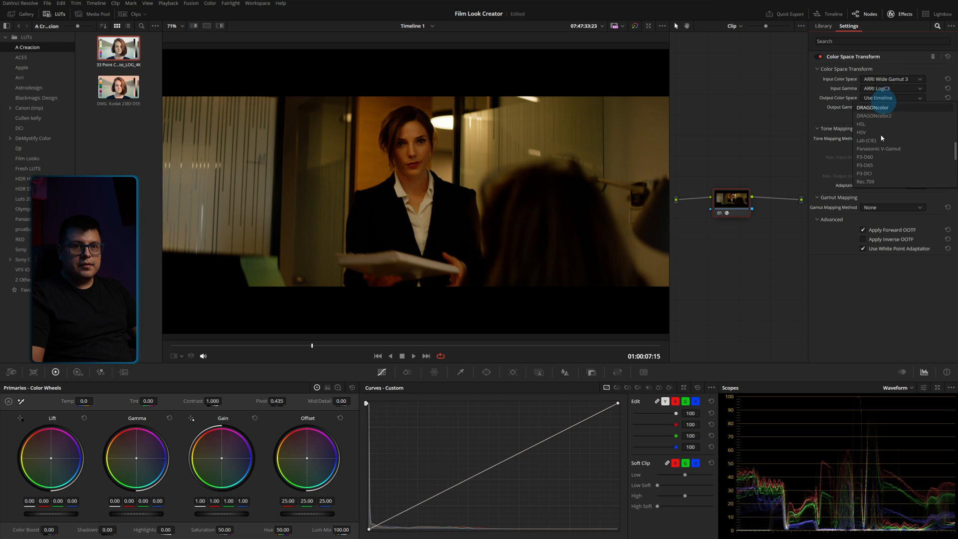
{"action": "left_click", "coordinate": [918, 175]}
- Compare both grading versions of the office clip side by side in full screen, scrubbing and playing through it
{"action": "left_click", "coordinate": [207, 25]}
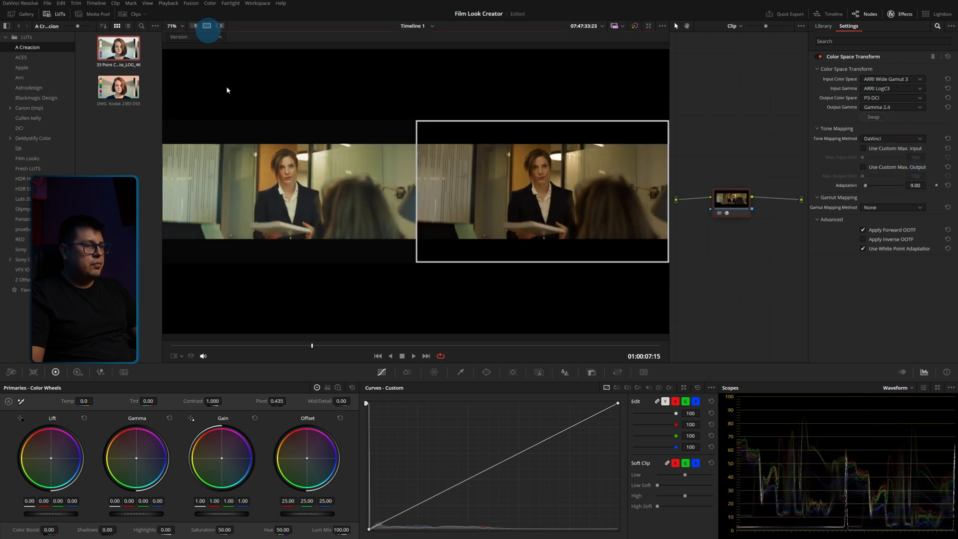
{"action": "key", "text": "ctrl+f"}
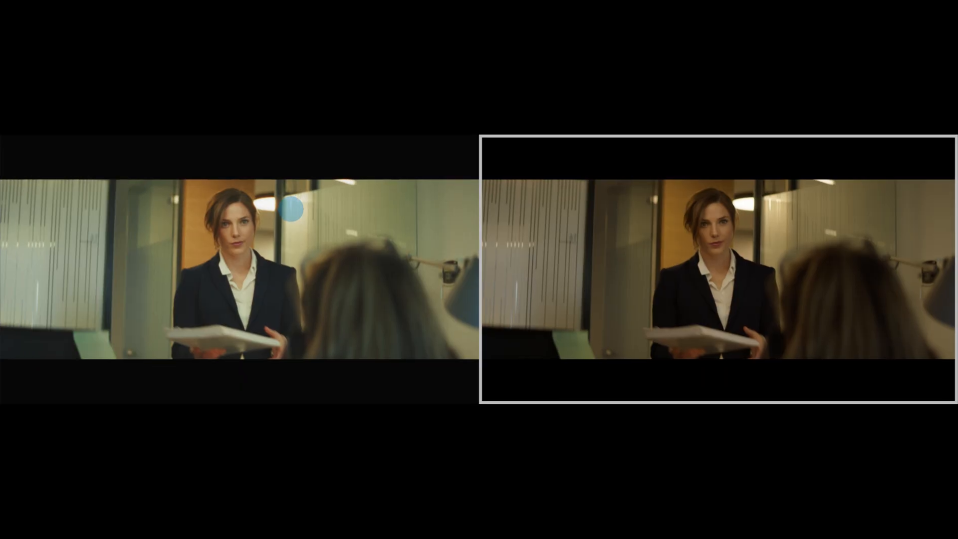
{"action": "left_click_drag", "start_coordinate": [375, 510], "coordinate": [410, 510]}
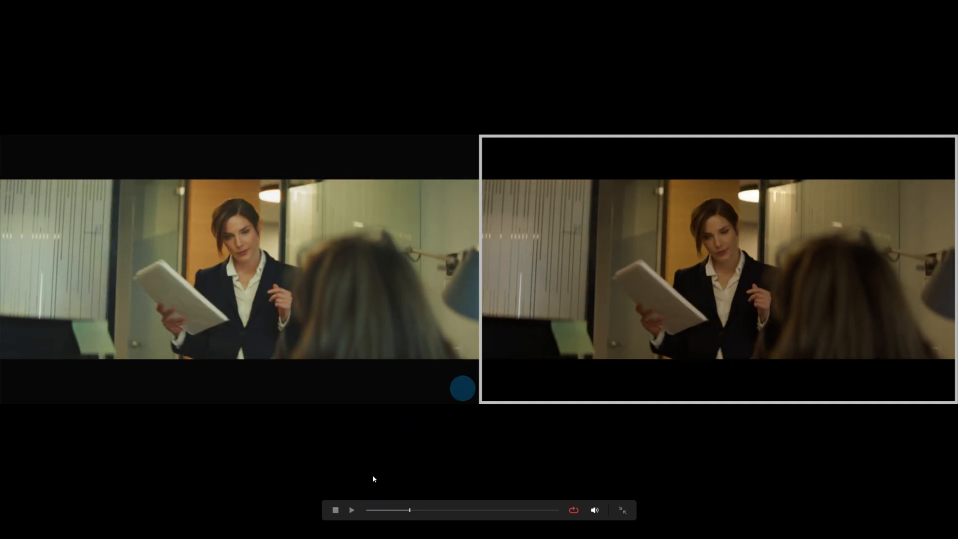
{"action": "left_click_drag", "start_coordinate": [409, 510], "coordinate": [475, 510]}
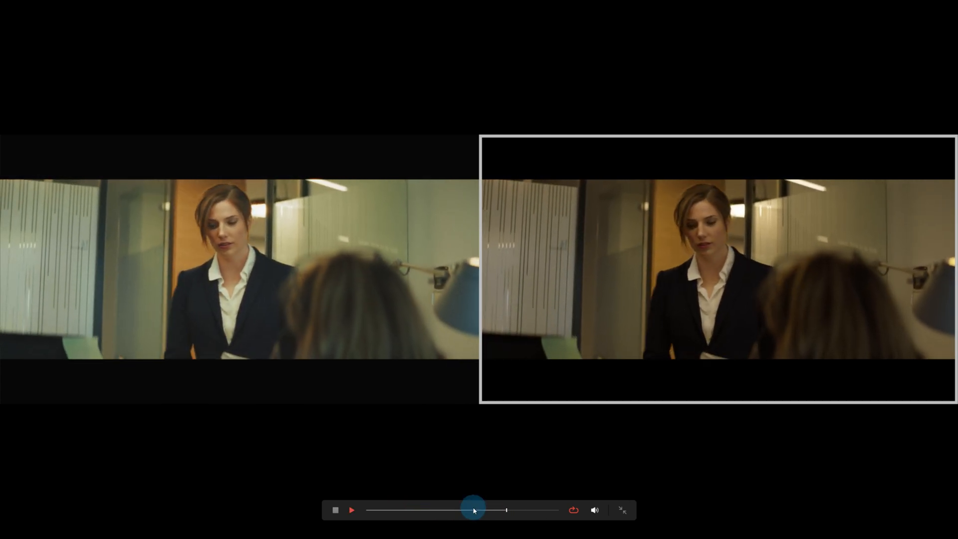
{"action": "key", "text": "space"}
{"action": "key", "text": "Escape"}
- Go to 01:00:17:09 in the following RED Komodo train clip and apply Film Look Creator with the Default No Effects preset
{"action": "key", "text": "Down"}
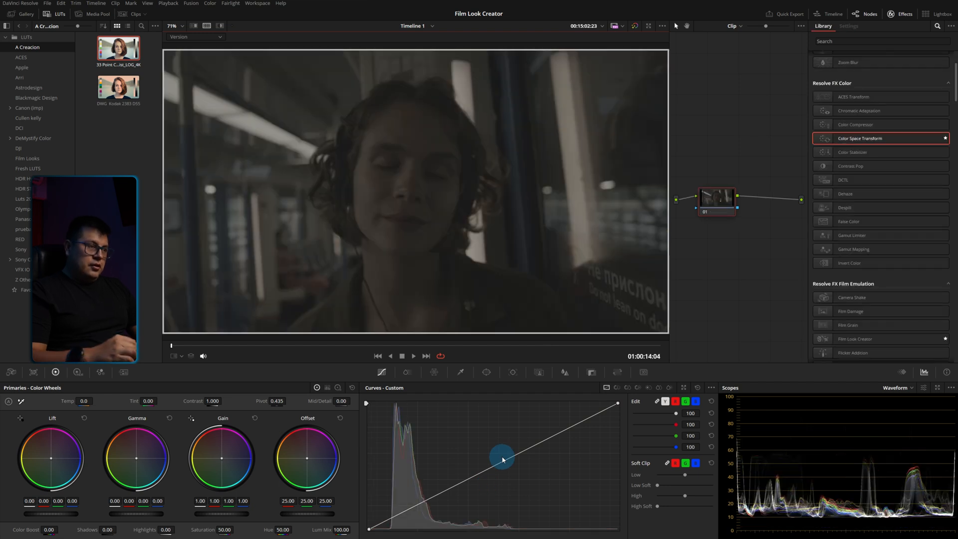
{"action": "left_click_drag", "start_coordinate": [233, 346], "coordinate": [411, 349]}
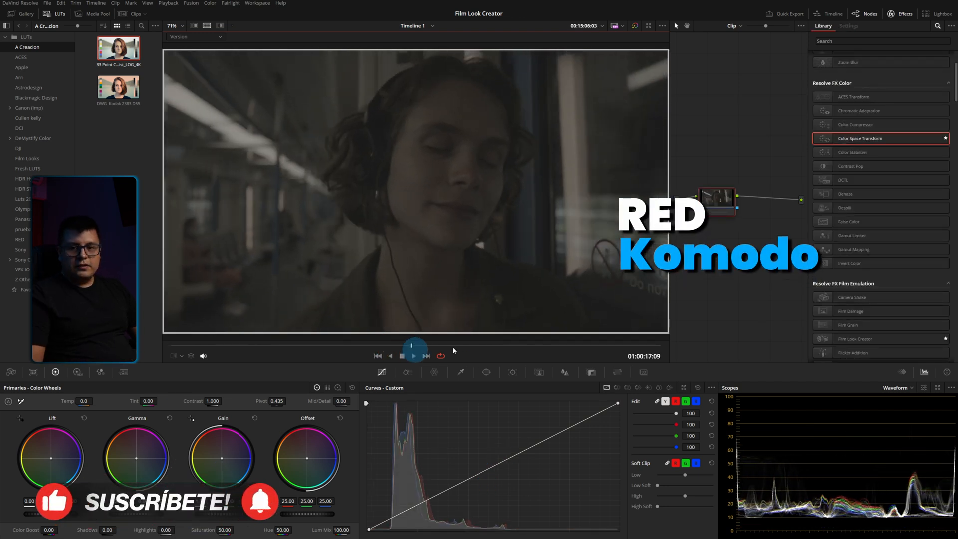
{"action": "scroll", "coordinate": [855, 287], "scroll_direction": "down", "scroll_amount": 2}
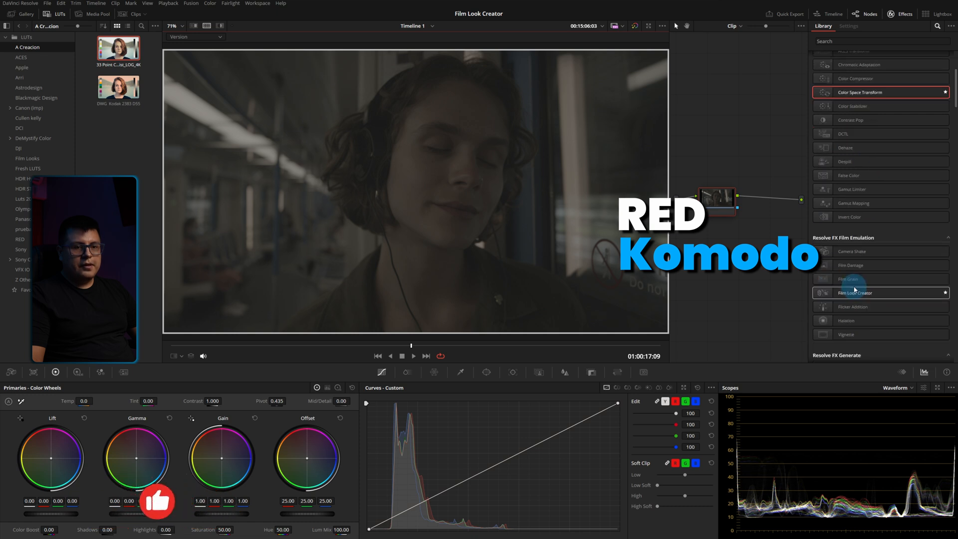
{"action": "left_click_drag", "start_coordinate": [860, 296], "coordinate": [722, 197]}
{"action": "left_click", "coordinate": [880, 70]}
{"action": "left_click", "coordinate": [883, 119]}
- Override the effect's input color space to REDWideGamutRGB and its input gamma to RED Log3G10
{"action": "left_click", "coordinate": [881, 109]}
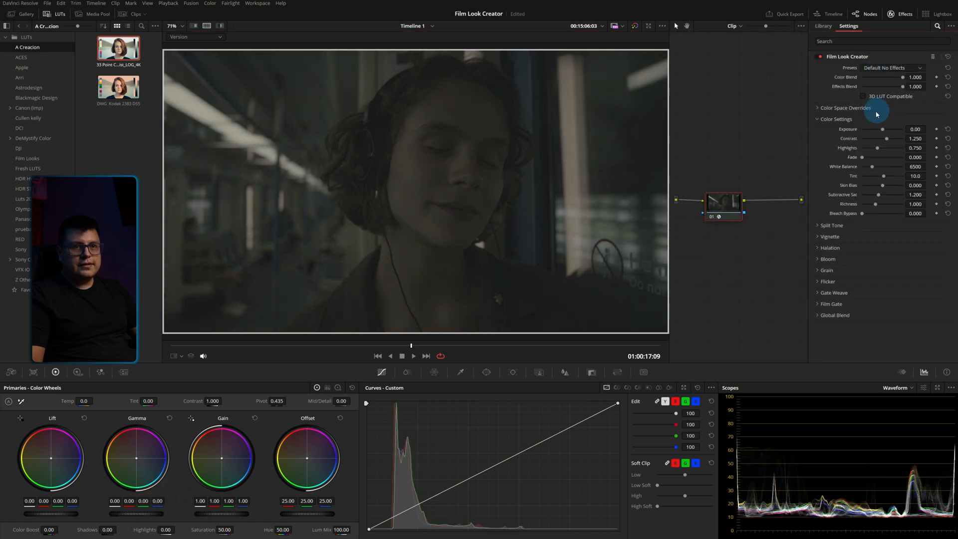
{"action": "left_click", "coordinate": [904, 119]}
{"action": "scroll", "coordinate": [894, 189], "scroll_direction": "down", "scroll_amount": 5}
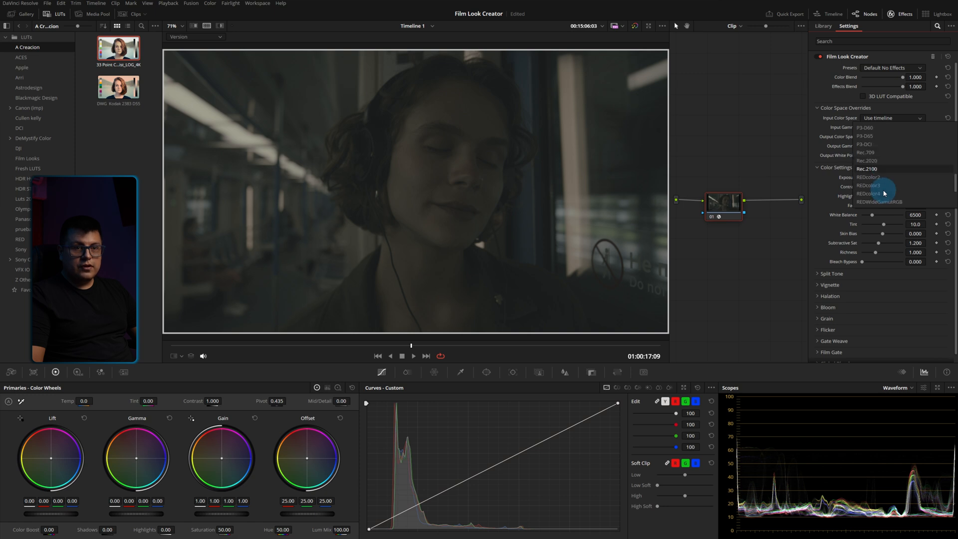
{"action": "left_click", "coordinate": [880, 177]}
{"action": "left_click", "coordinate": [891, 128]}
{"action": "scroll", "coordinate": [901, 187], "scroll_direction": "down", "scroll_amount": 3}
{"action": "left_click", "coordinate": [874, 179]}
- Override the output color space to Rec.709, the output gamma to Gamma 2.4 and the output white point to D50
{"action": "left_click", "coordinate": [883, 137]}
{"action": "scroll", "coordinate": [881, 169], "scroll_direction": "down", "scroll_amount": 5}
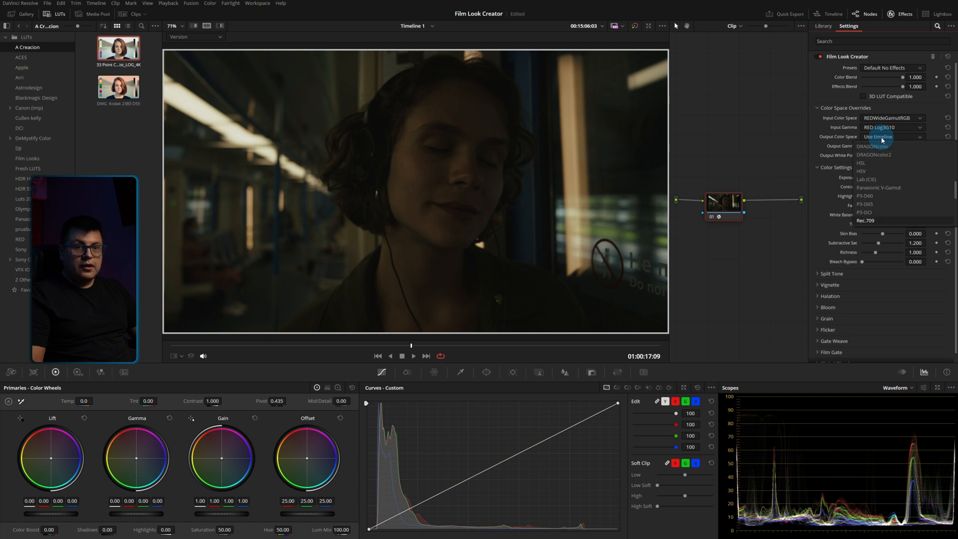
{"action": "left_click", "coordinate": [874, 214]}
{"action": "left_click", "coordinate": [881, 148]}
{"action": "scroll", "coordinate": [877, 183], "scroll_direction": "down", "scroll_amount": 5}
{"action": "scroll", "coordinate": [881, 230], "scroll_direction": "down", "scroll_amount": 1}
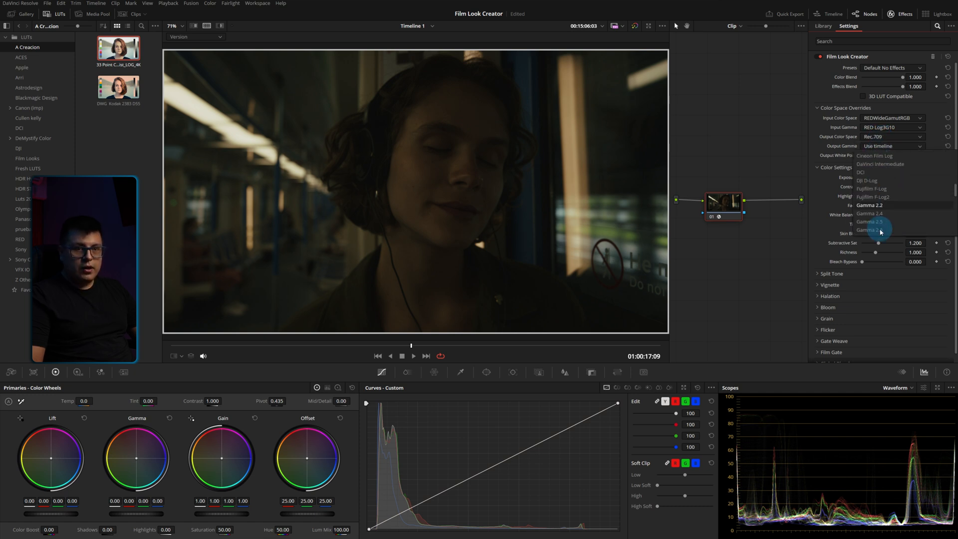
{"action": "left_click", "coordinate": [874, 224]}
{"action": "left_click", "coordinate": [872, 155]}
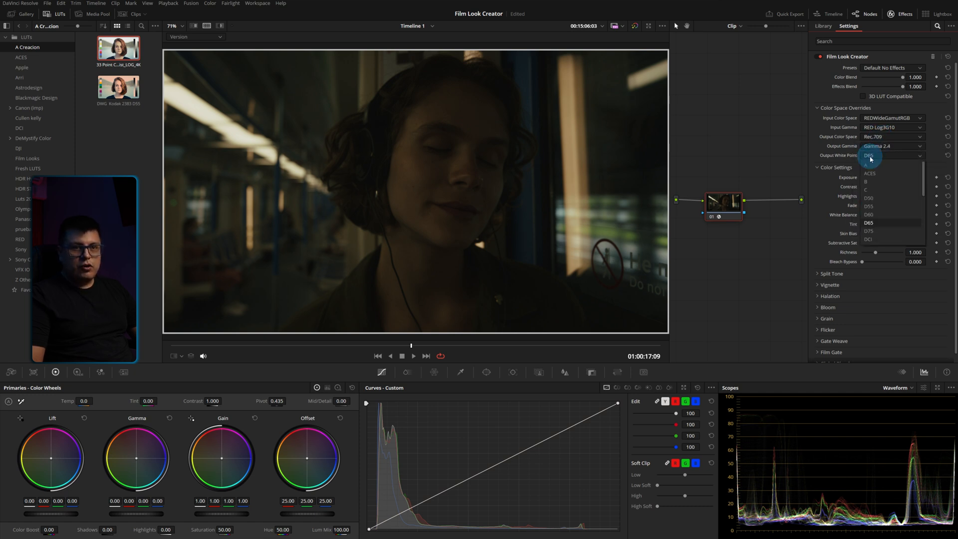
{"action": "left_click", "coordinate": [874, 199]}
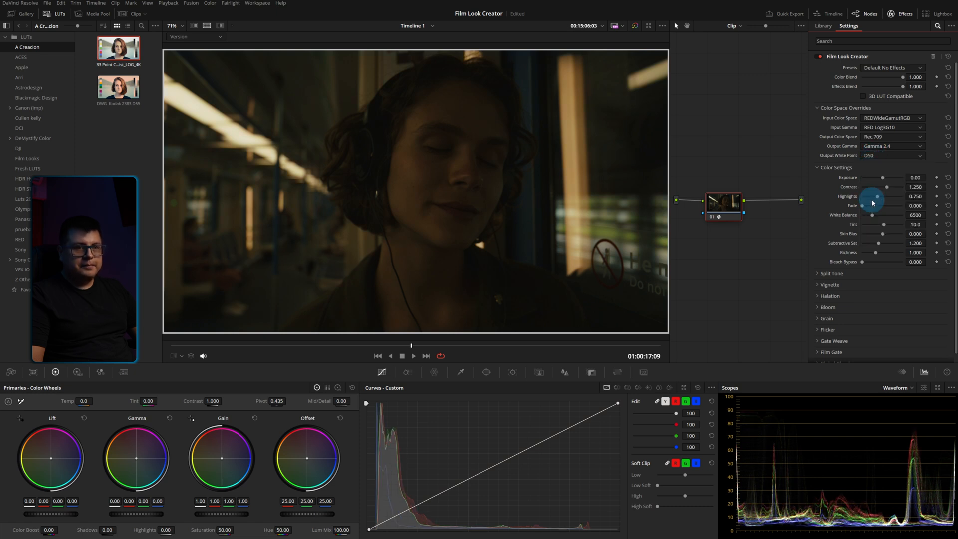
- Adjust Color Settings to Exposure 2.25, Contrast 1.006, Highlights 0.897, White Balance 8939, Tint 42.6, Skin Bias 0.523, Subtractive Sat 1.458 and Richness 0.550
{"action": "left_click_drag", "start_coordinate": [884, 180], "coordinate": [885, 200]}
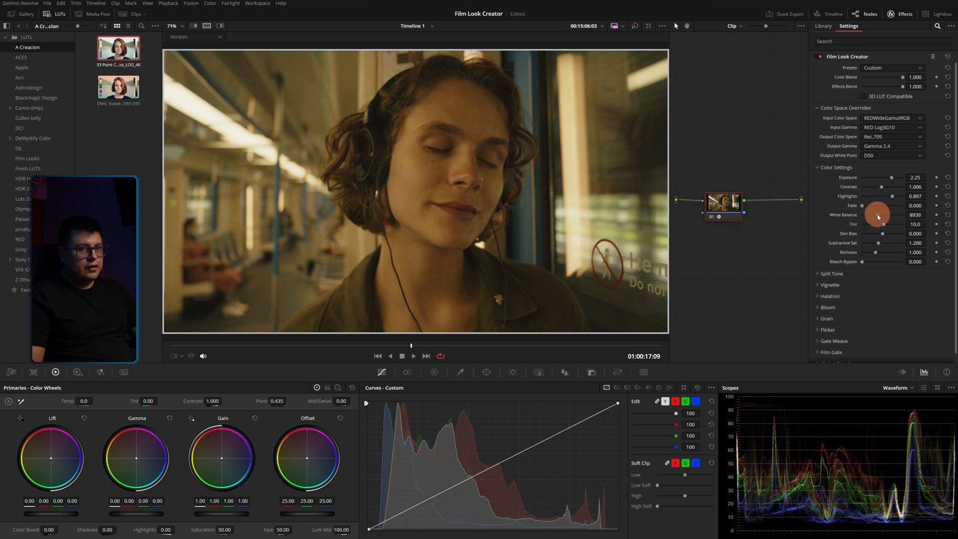
{"action": "left_click_drag", "start_coordinate": [881, 216], "coordinate": [910, 218]}
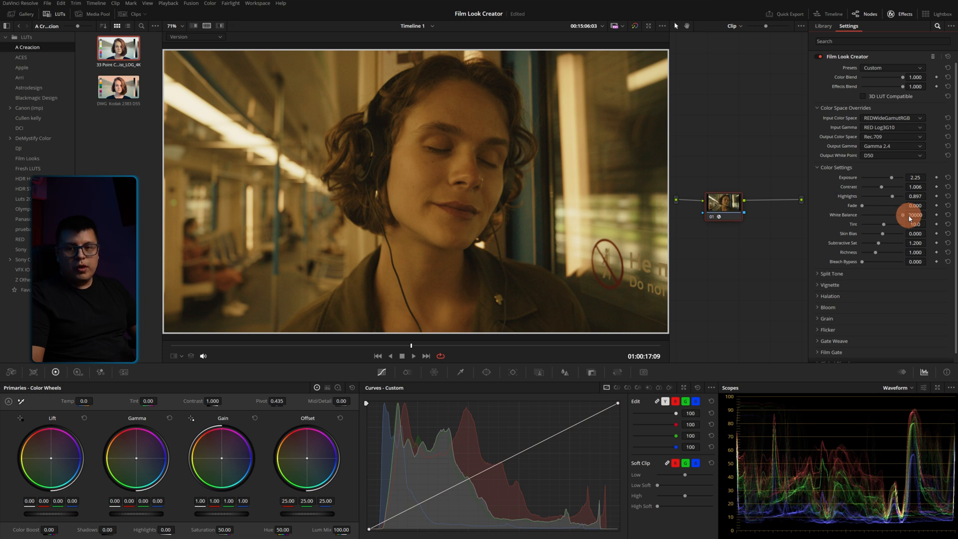
{"action": "left_click_drag", "start_coordinate": [910, 218], "coordinate": [886, 216]}
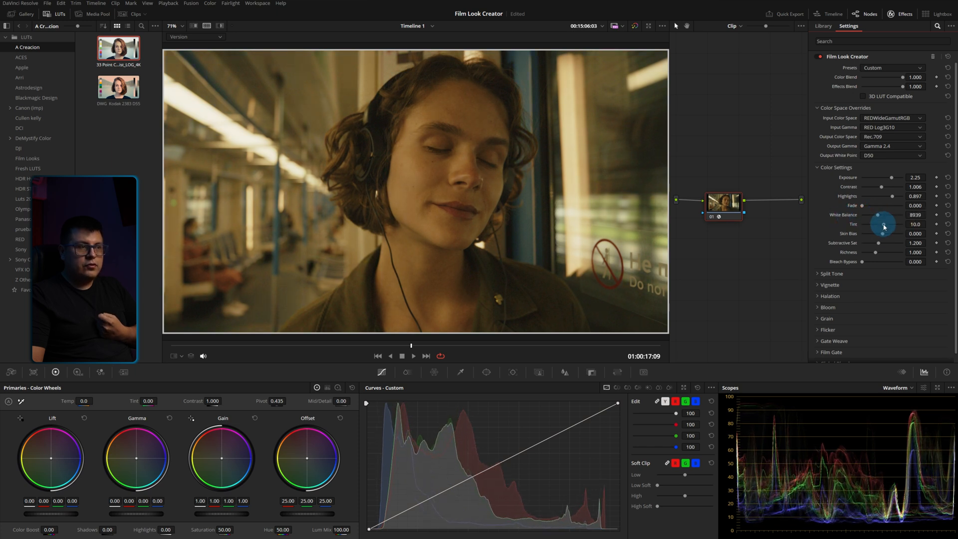
{"action": "mouse_move", "coordinate": [888, 227]}
{"action": "left_mouse_down"}
{"action": "mouse_move", "coordinate": [851, 234]}
{"action": "mouse_move", "coordinate": [893, 234]}
{"action": "mouse_move", "coordinate": [889, 244]}
{"action": "left_mouse_up"}
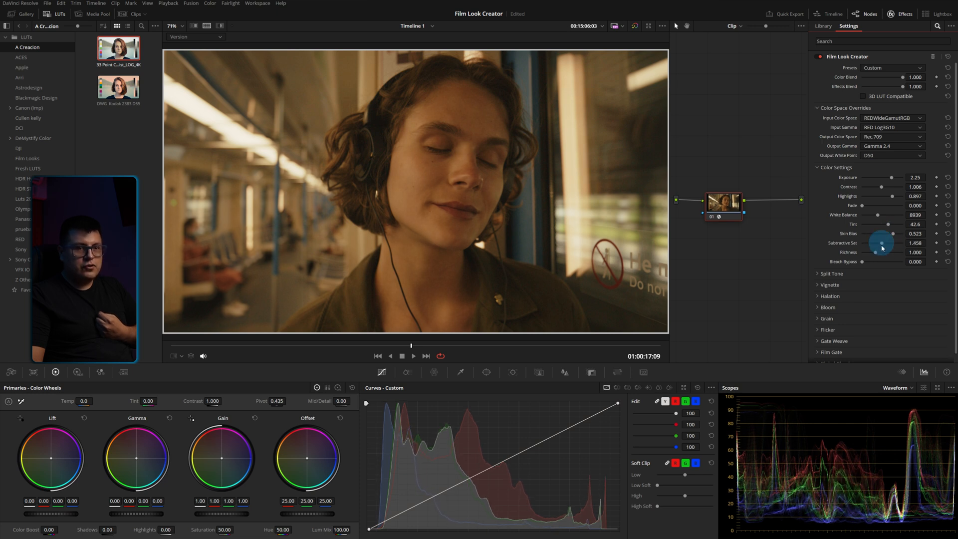
{"action": "left_click_drag", "start_coordinate": [877, 255], "coordinate": [873, 254]}
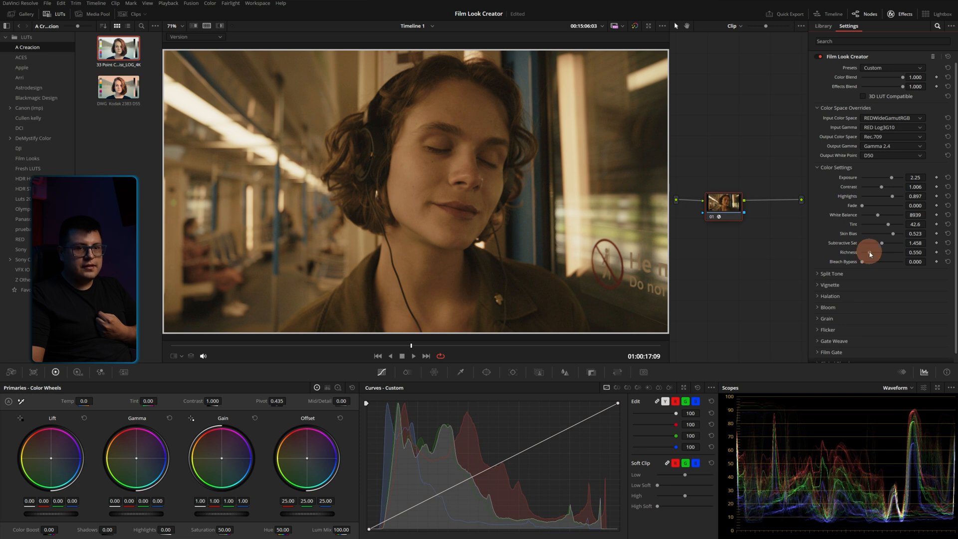
- Enable Split Tone with Amount 0.147, Hue Angle 303.8 and Pivot 0.303, toggling it off and on to compare
{"action": "left_click", "coordinate": [819, 275]}
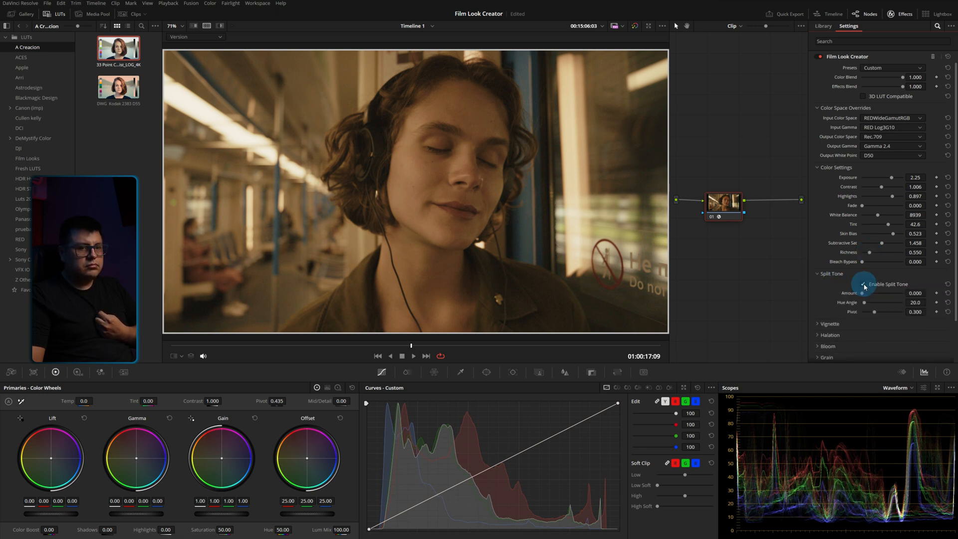
{"action": "left_click_drag", "start_coordinate": [866, 297], "coordinate": [897, 307]}
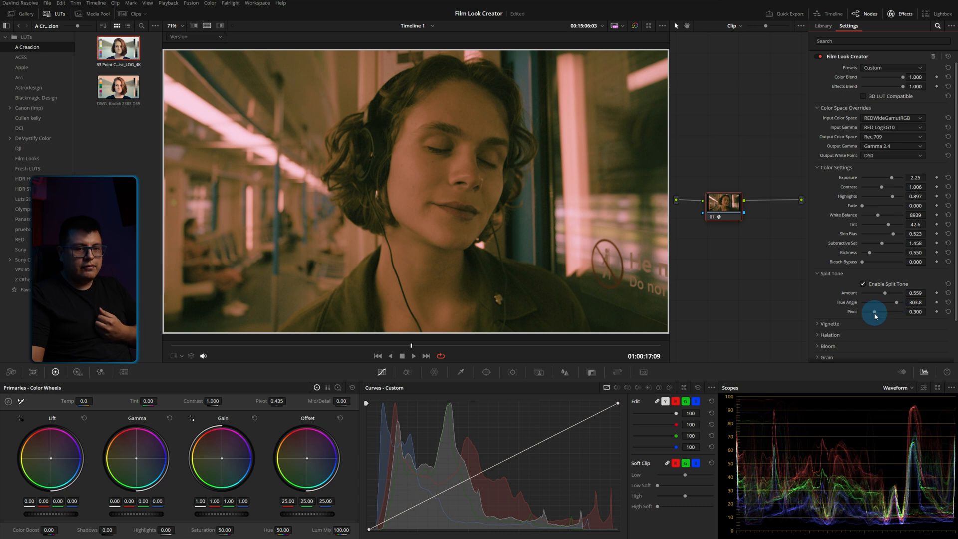
{"action": "mouse_move", "coordinate": [876, 314]}
{"action": "left_mouse_down"}
{"action": "mouse_move", "coordinate": [880, 293]}
{"action": "mouse_move", "coordinate": [867, 297]}
{"action": "left_mouse_up"}
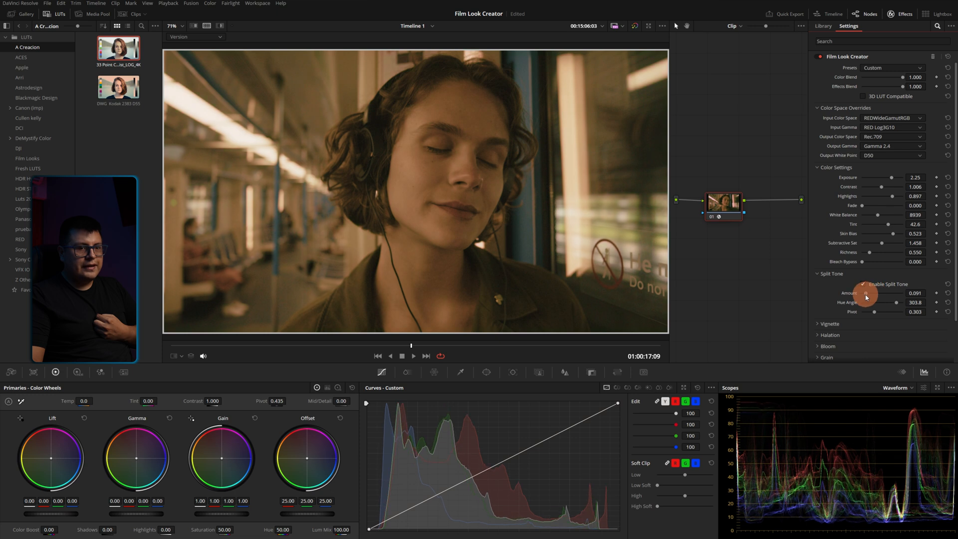
{"action": "left_click", "coordinate": [864, 287]}
{"action": "left_click", "coordinate": [864, 287]}
- Enable Bloom with an Amount of 0.578 and a Radius of 50.5
{"action": "scroll", "coordinate": [856, 287], "scroll_direction": "down", "scroll_amount": 2}
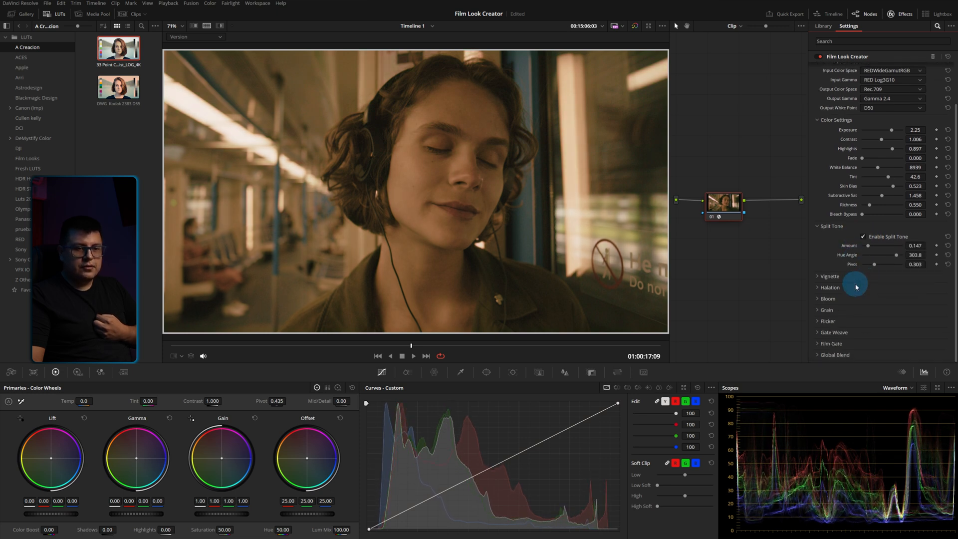
{"action": "left_click", "coordinate": [818, 299]}
{"action": "left_click_drag", "start_coordinate": [869, 321], "coordinate": [888, 329]}
- Enable Halation with Amount 0.660, Radius 6.97 and Hue 0.110, checking the effect up close on the woman's face
{"action": "left_click", "coordinate": [817, 288]}
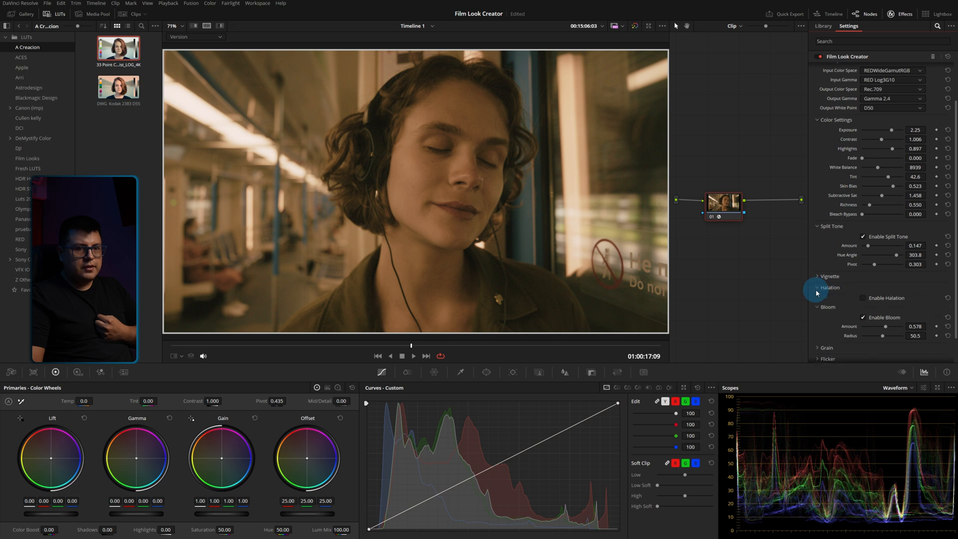
{"action": "left_click", "coordinate": [864, 298]}
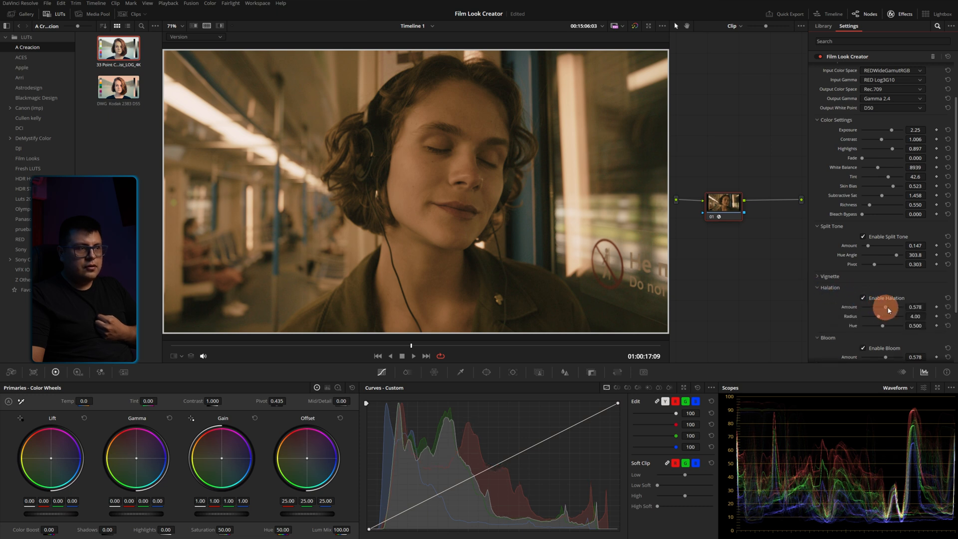
{"action": "left_click_drag", "start_coordinate": [886, 319], "coordinate": [873, 312]}
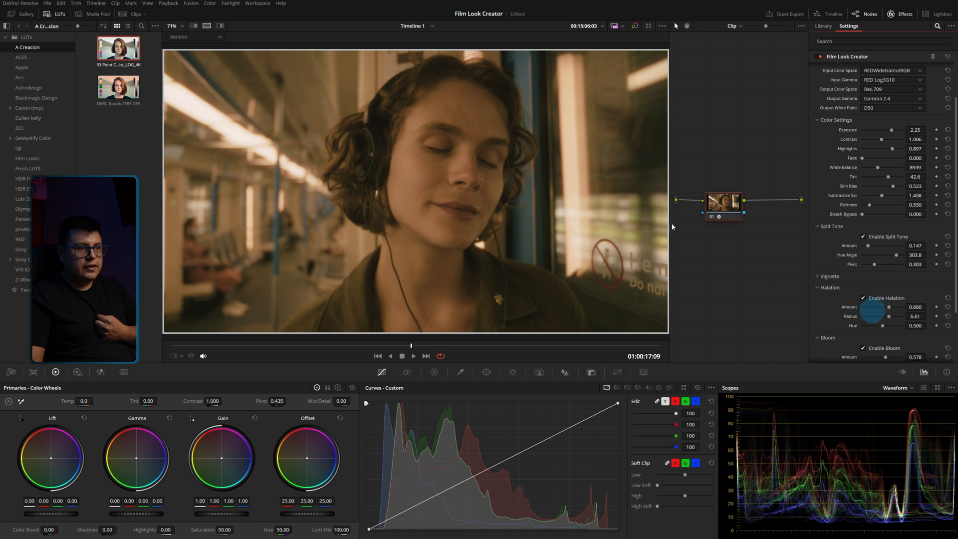
{"action": "scroll", "coordinate": [634, 200], "scroll_direction": "up", "scroll_amount": 3}
{"action": "left_click_drag", "start_coordinate": [880, 317], "coordinate": [890, 316]}
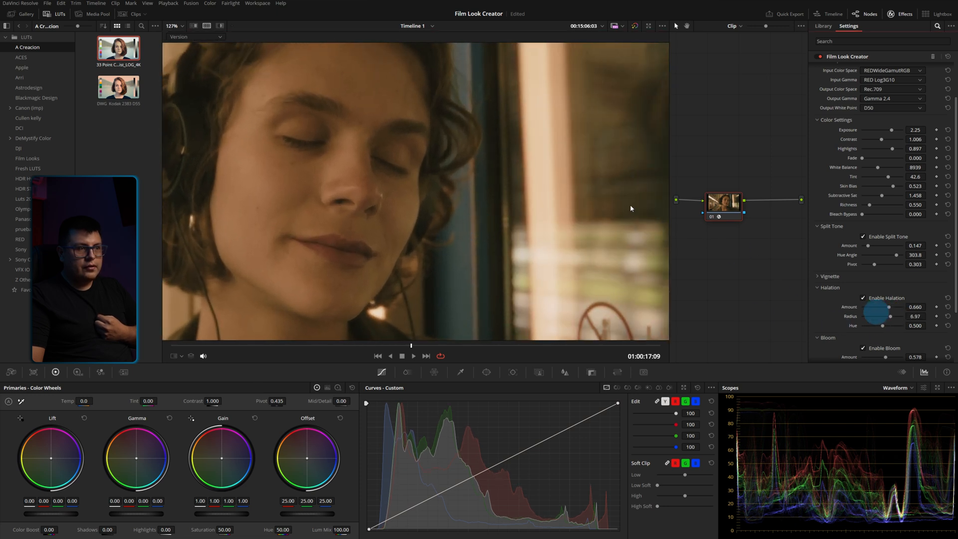
{"action": "left_click", "coordinate": [888, 345]}
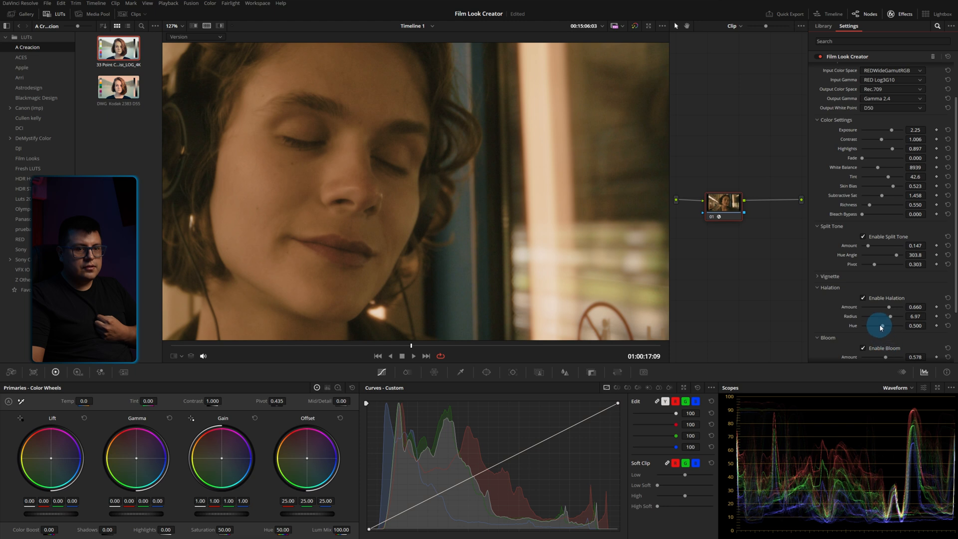
{"action": "left_click_drag", "start_coordinate": [868, 331], "coordinate": [868, 331]}
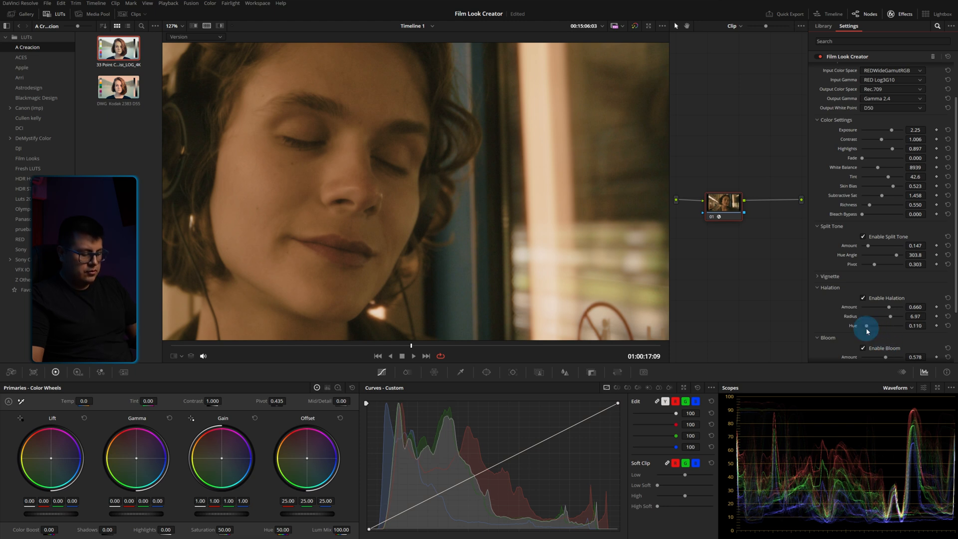
{"action": "key", "text": "shift+z"}
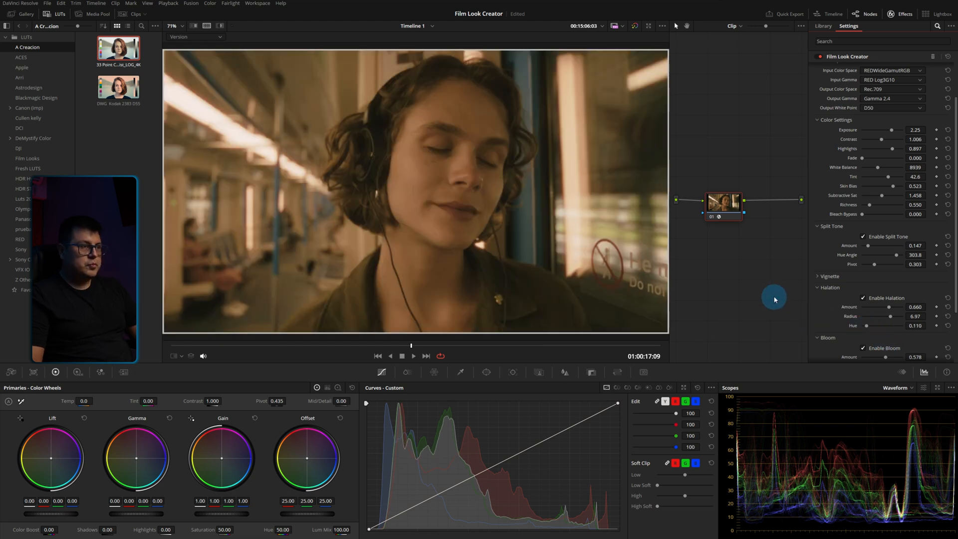
- Compare the train clip with and without its grade, toggling it and viewing both side by side in full screen from the clip's start
{"action": "key", "text": "shift+d"}
{"action": "key", "text": "shift+d"}
{"action": "left_click", "coordinate": [203, 36]}
{"action": "left_click", "coordinate": [196, 129]}
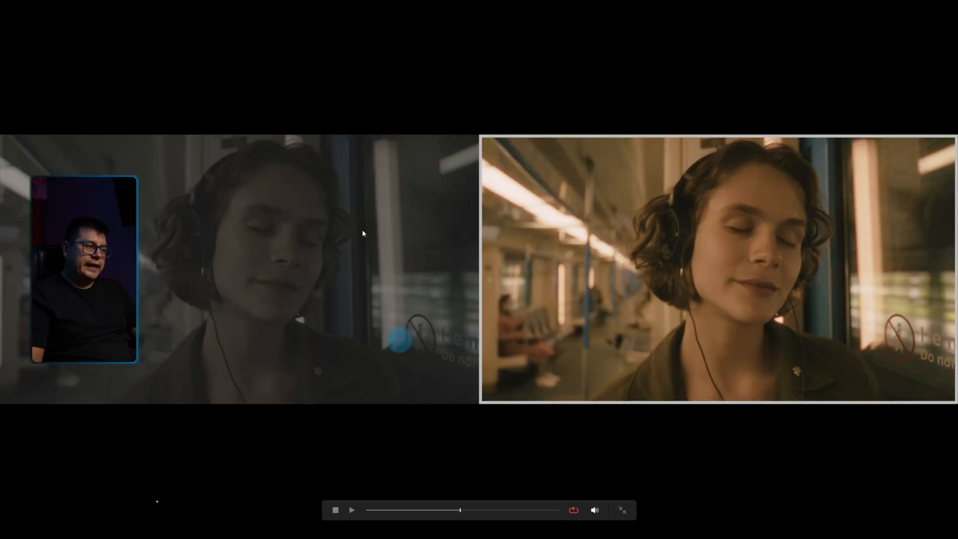
{"action": "left_click_drag", "start_coordinate": [451, 513], "coordinate": [368, 514]}
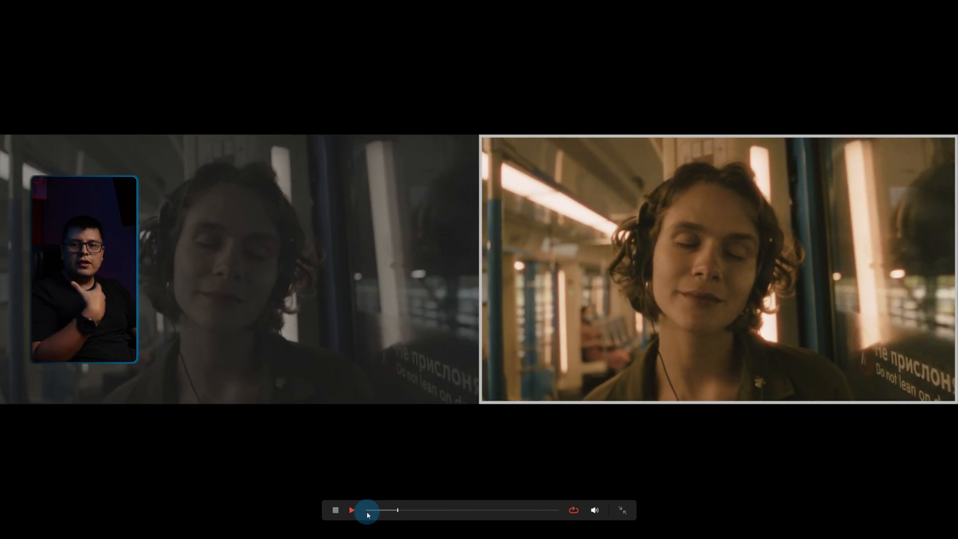